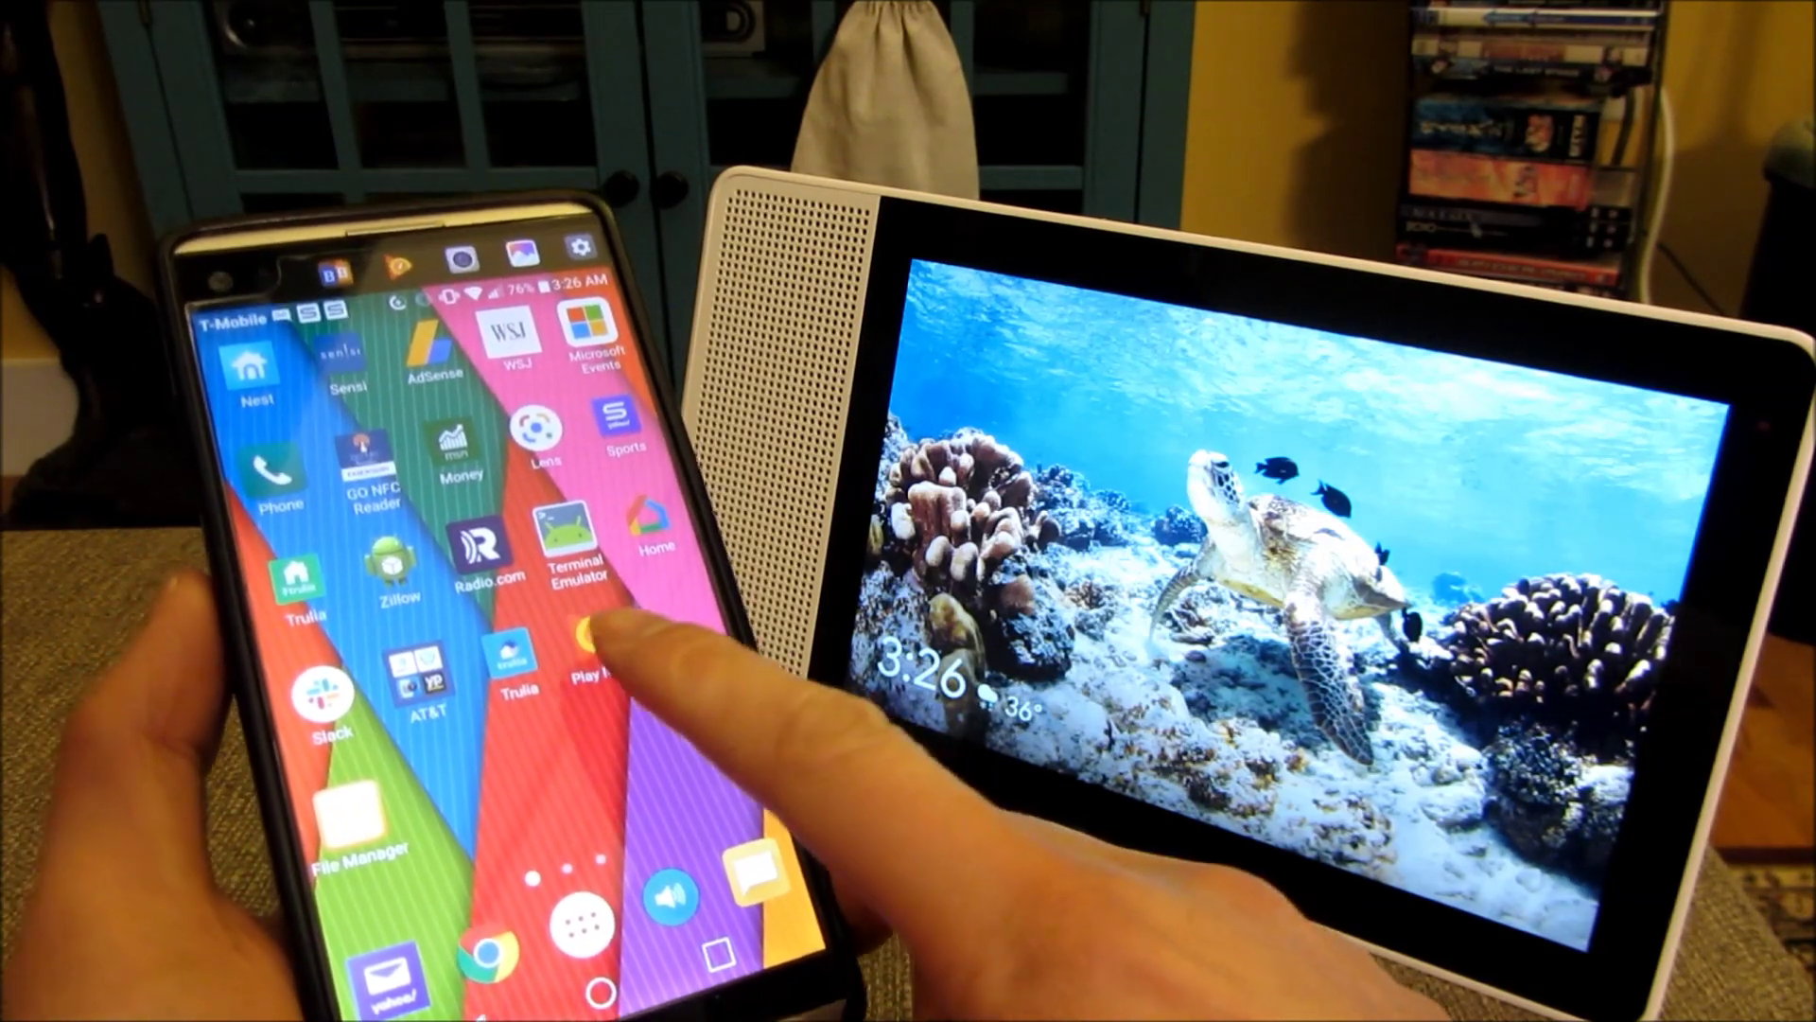
# Open the music app on the phone and scroll through its contents
pyautogui.click(575, 613)
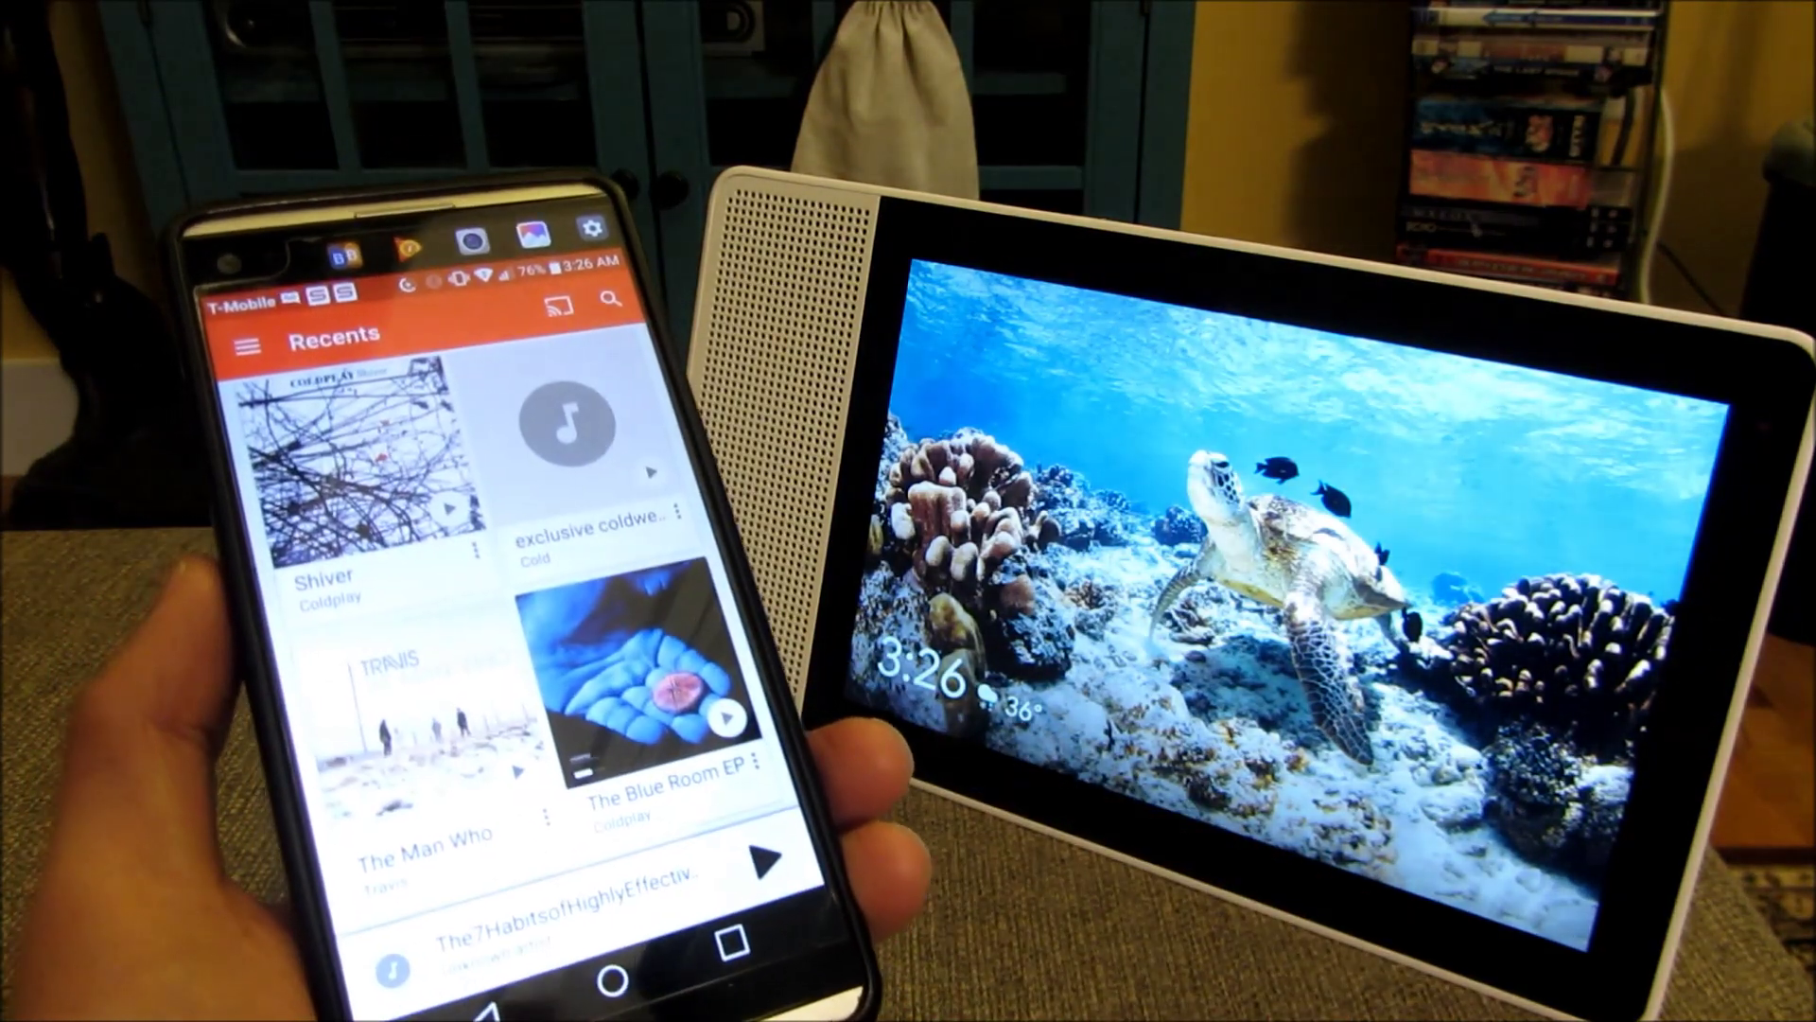
pyautogui.scroll(-5, 747, 747)
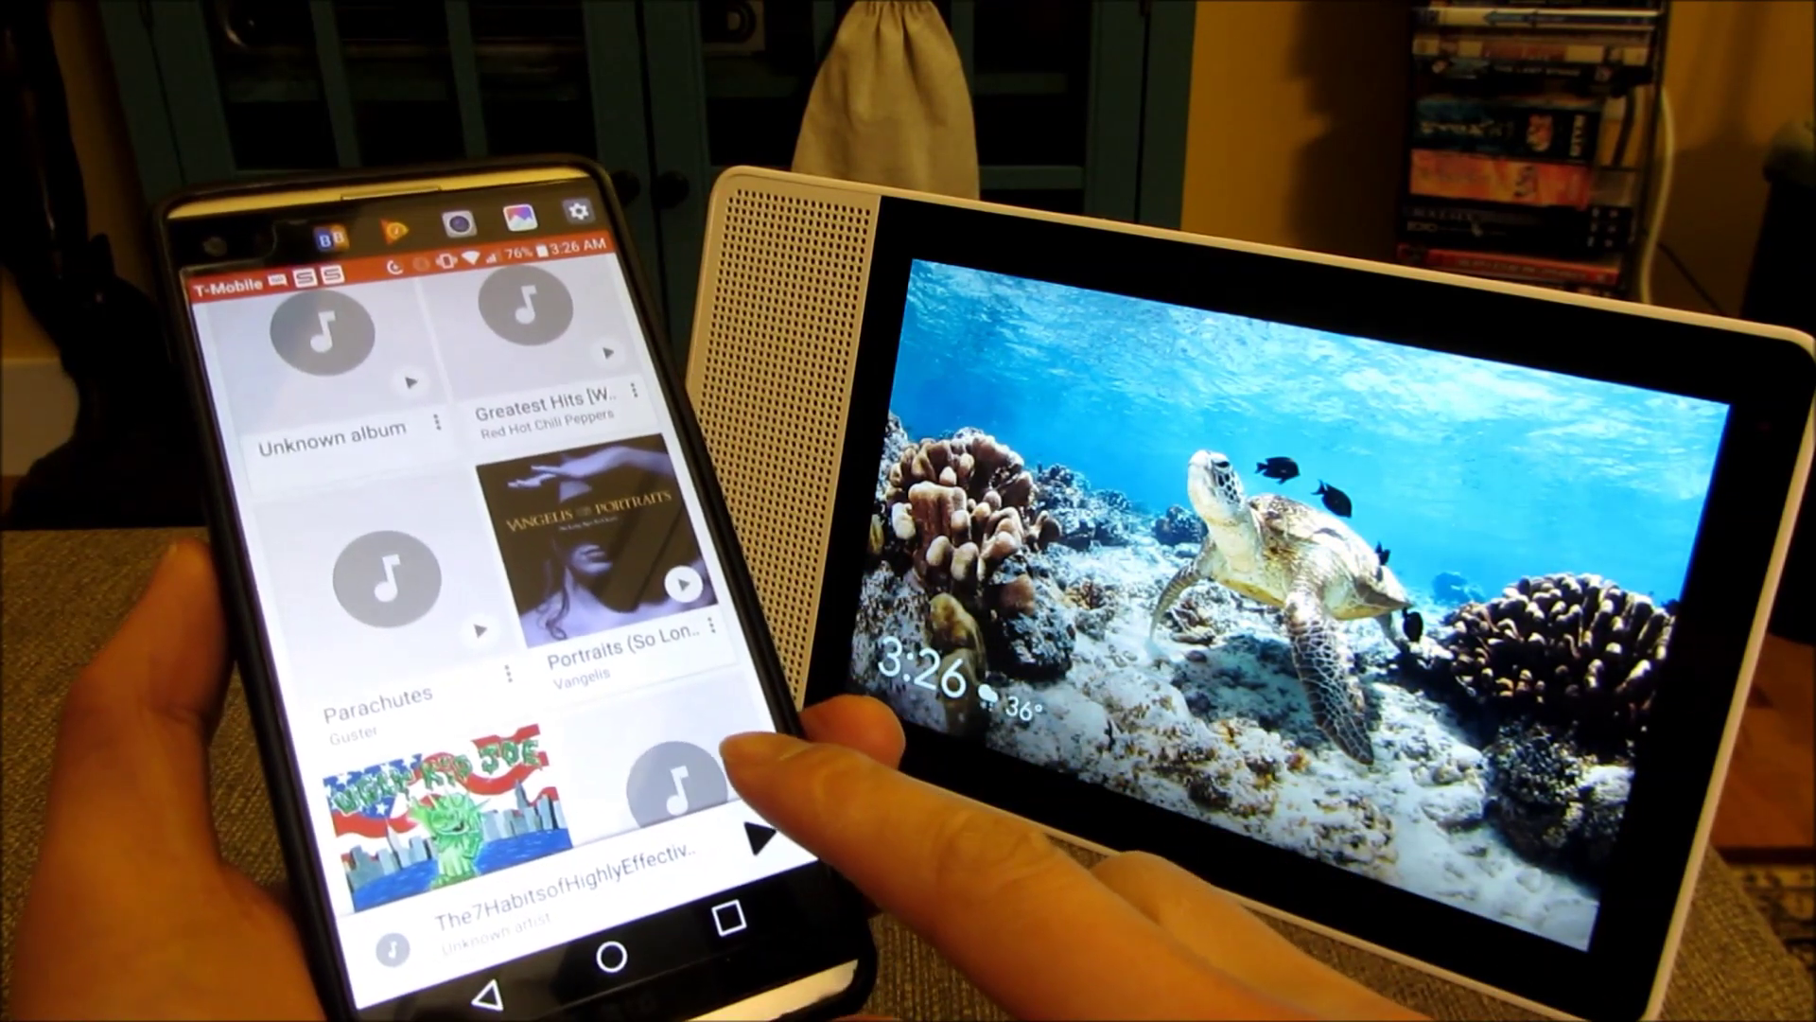
pyautogui.scroll(-3, 672, 756)
pyautogui.scroll(-3, 667, 592)
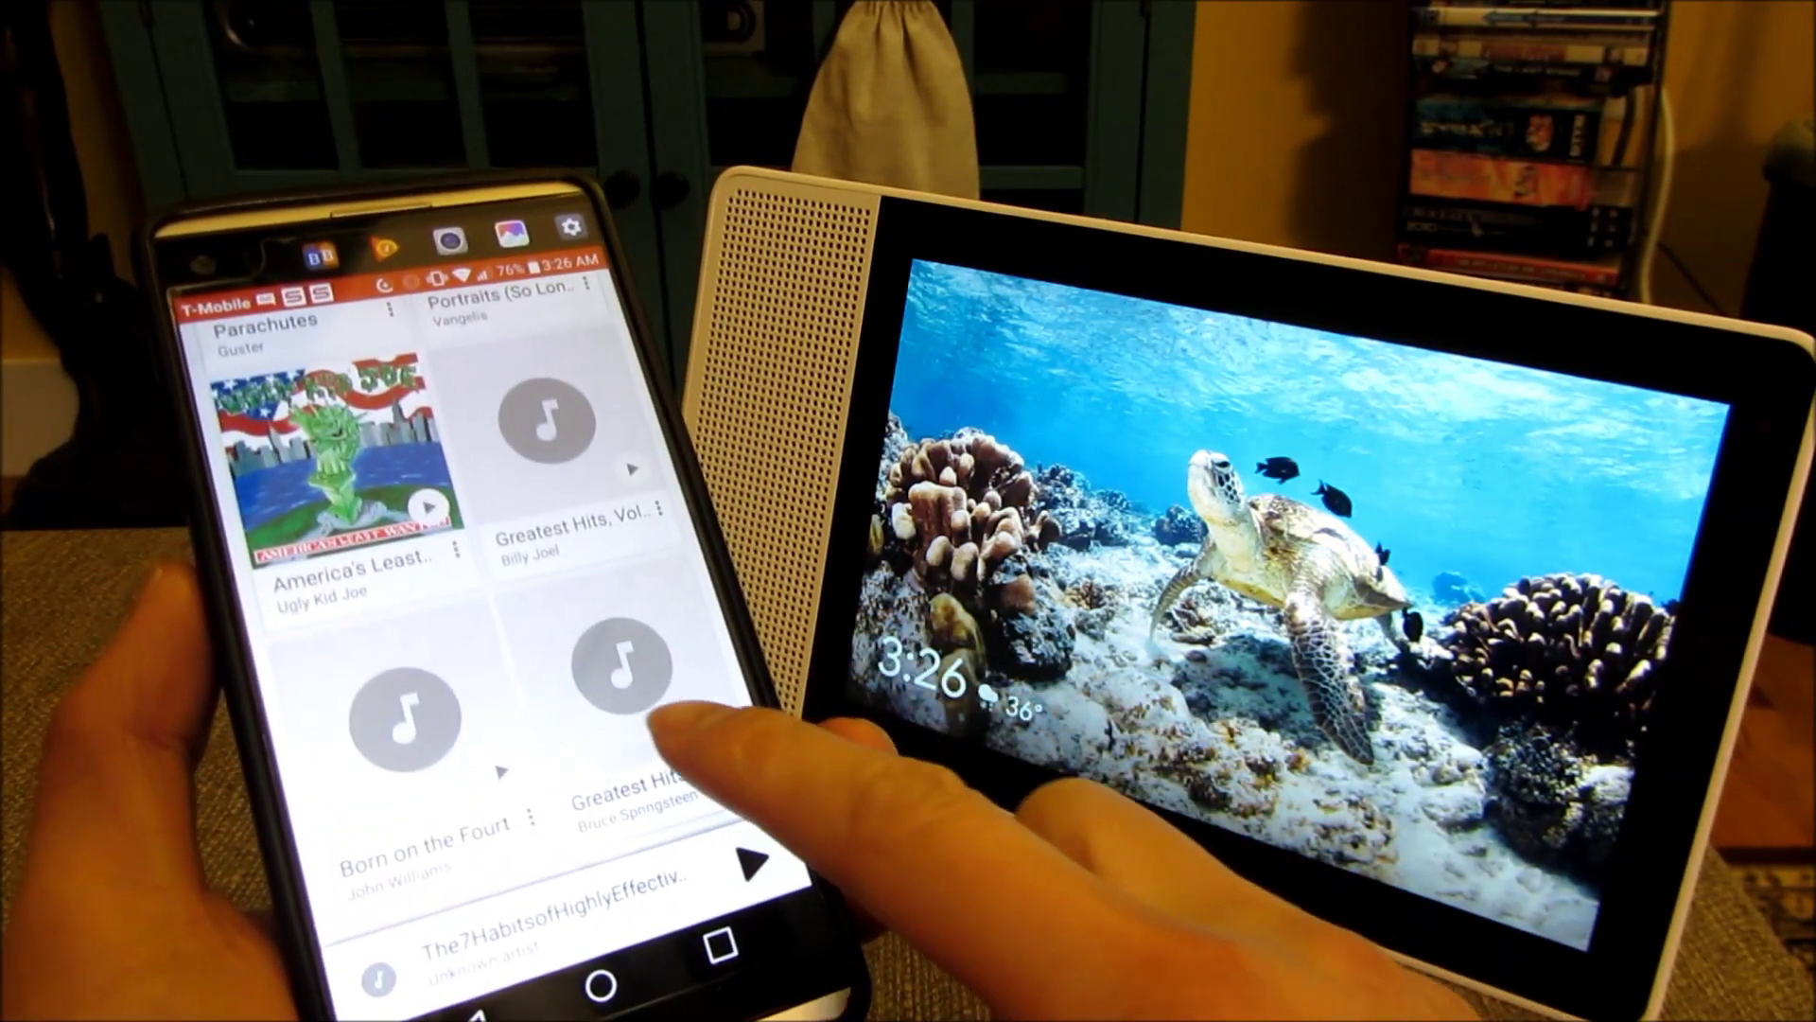
pyautogui.scroll(-2, 652, 747)
pyautogui.scroll(-2, 653, 610)
pyautogui.scroll(5, 700, 738)
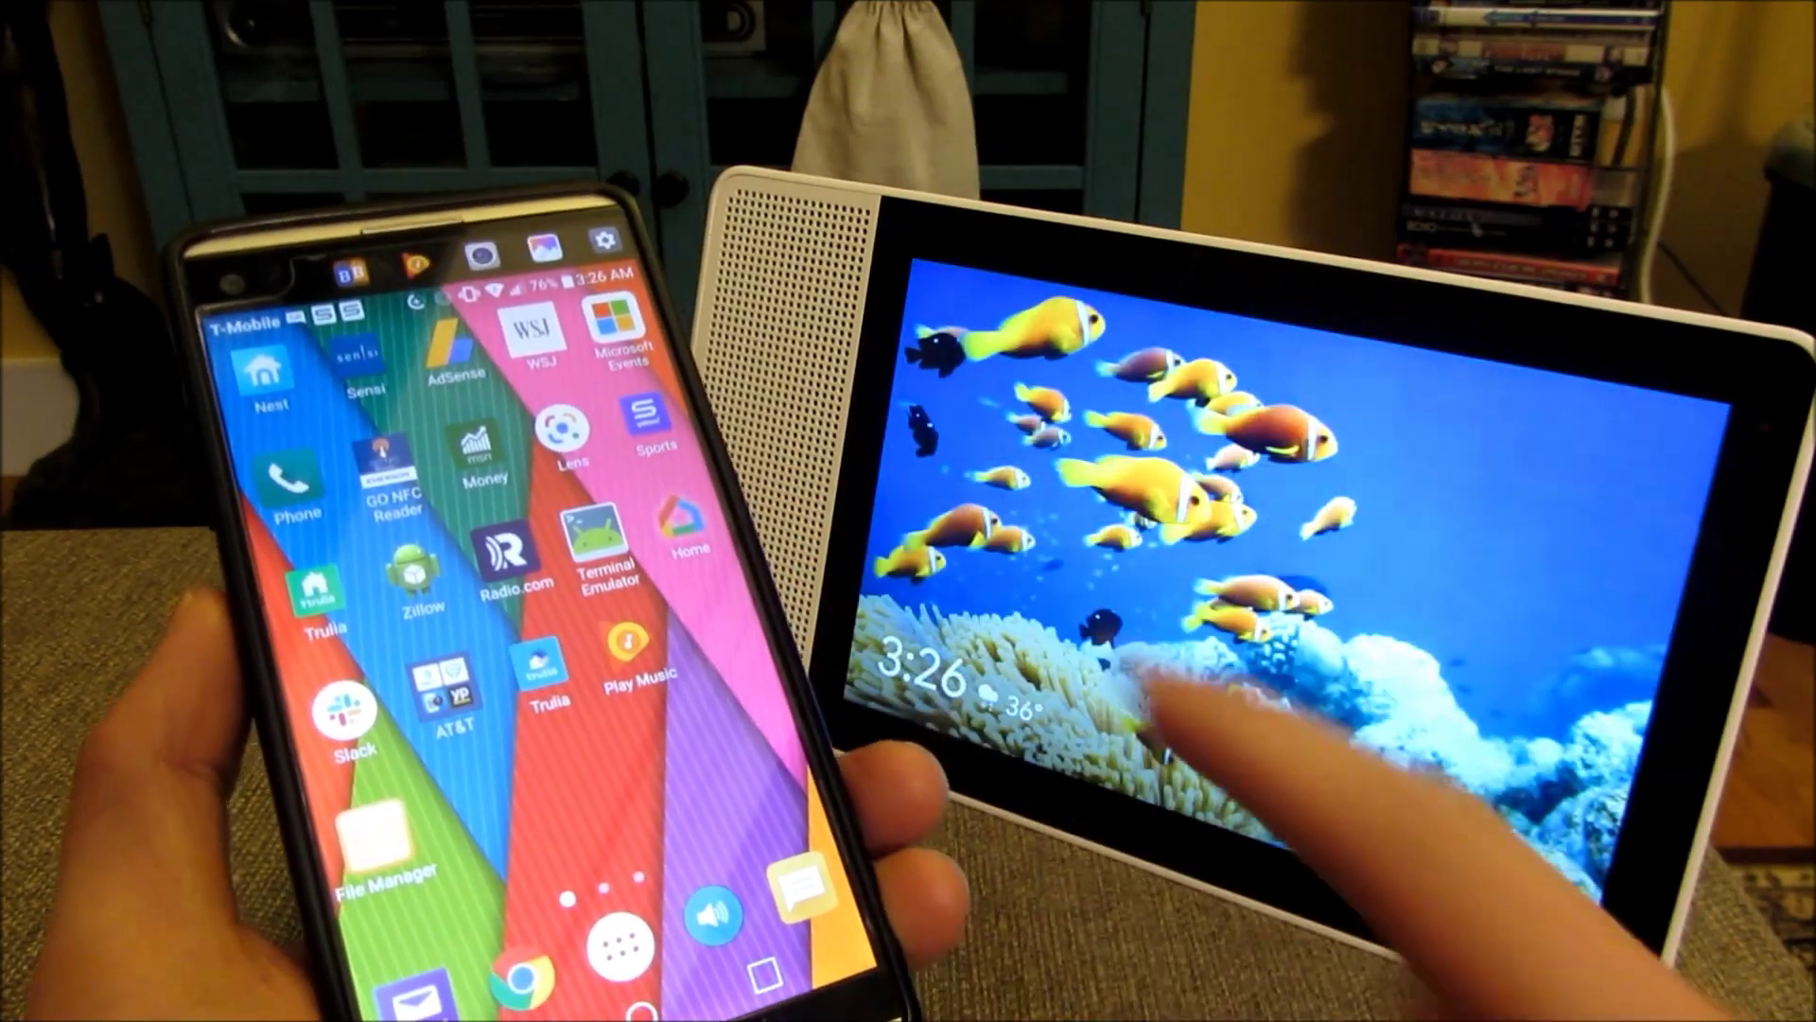
# In Google Home, open the home's settings and choose a Google Assistant service entry
pyautogui.click(689, 525)
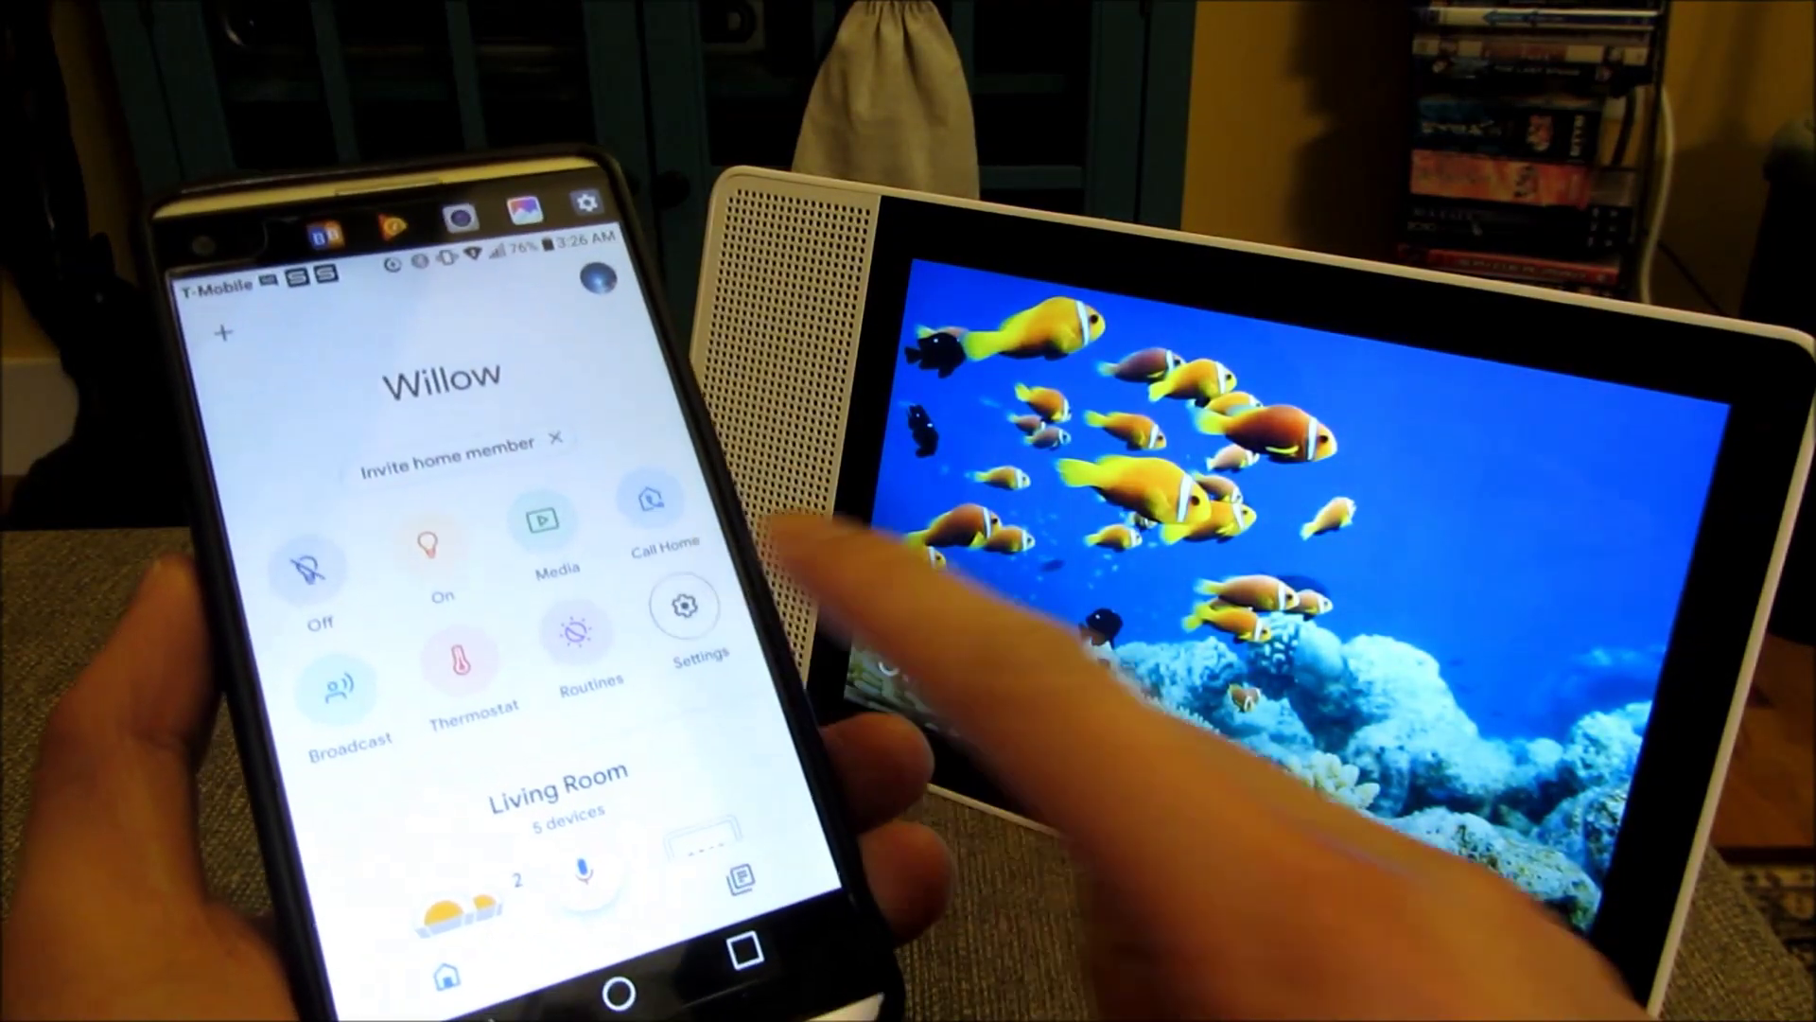
pyautogui.click(686, 598)
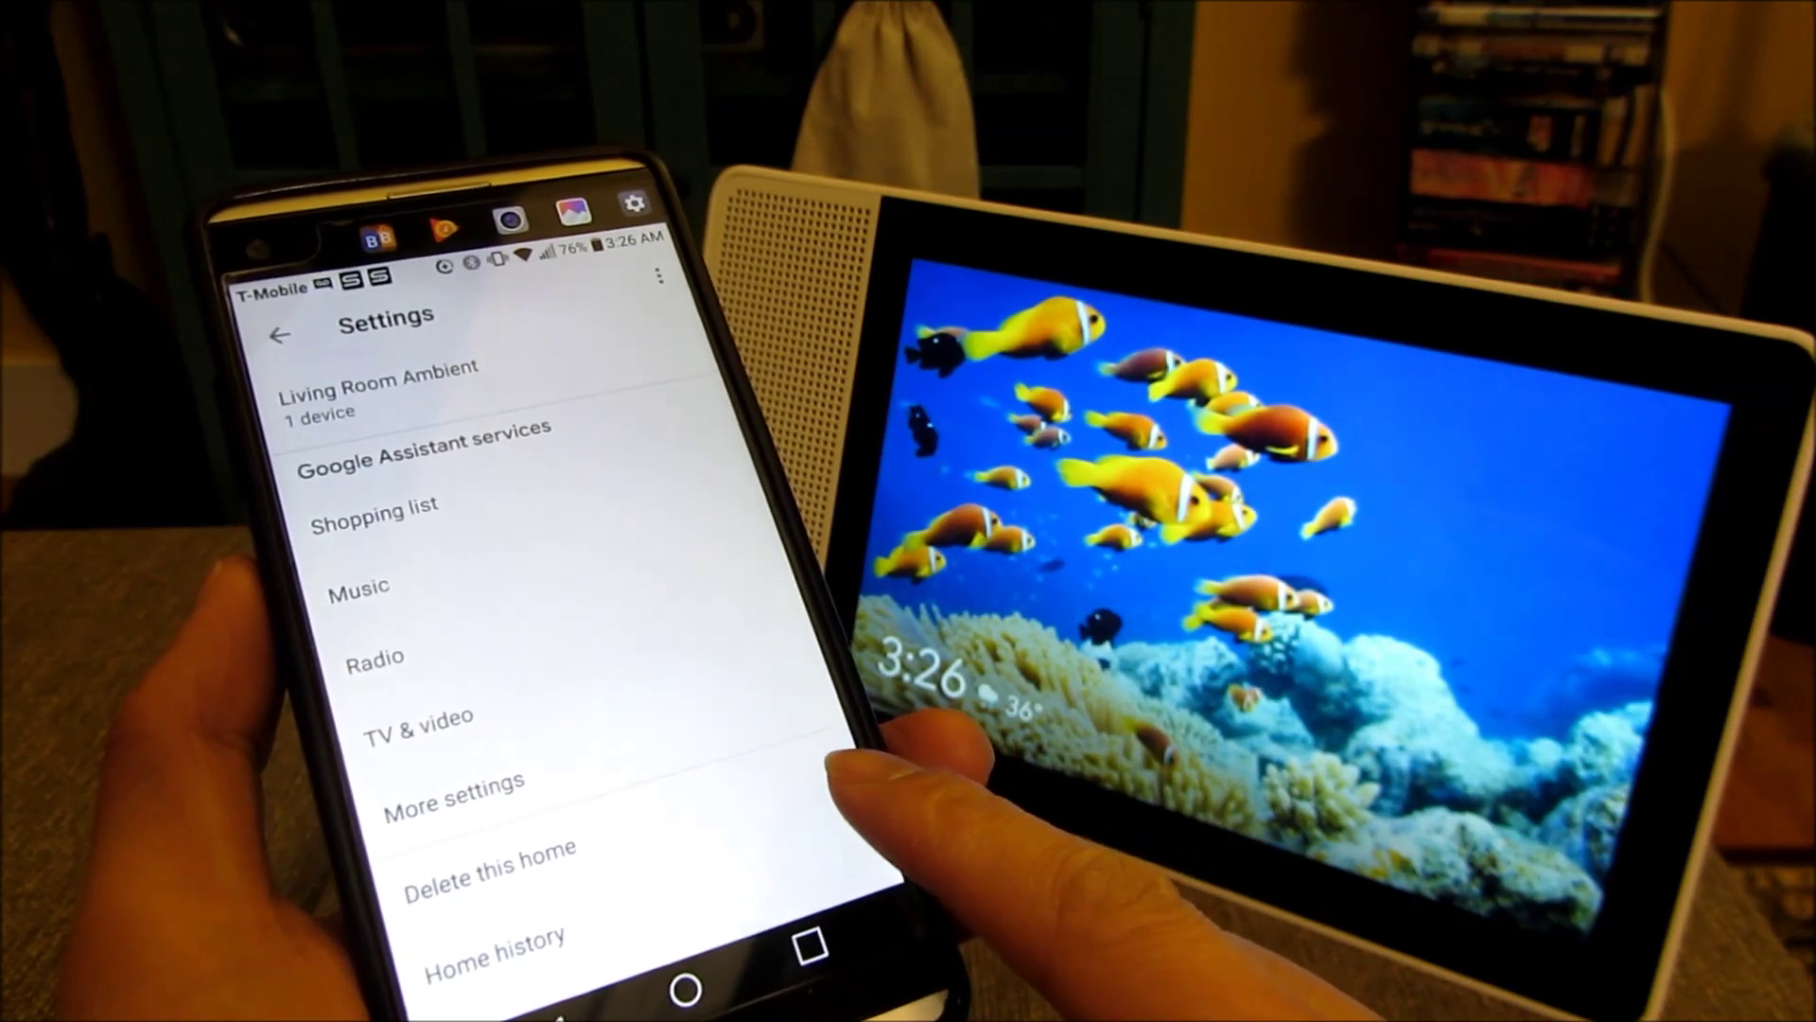
pyautogui.click(454, 531)
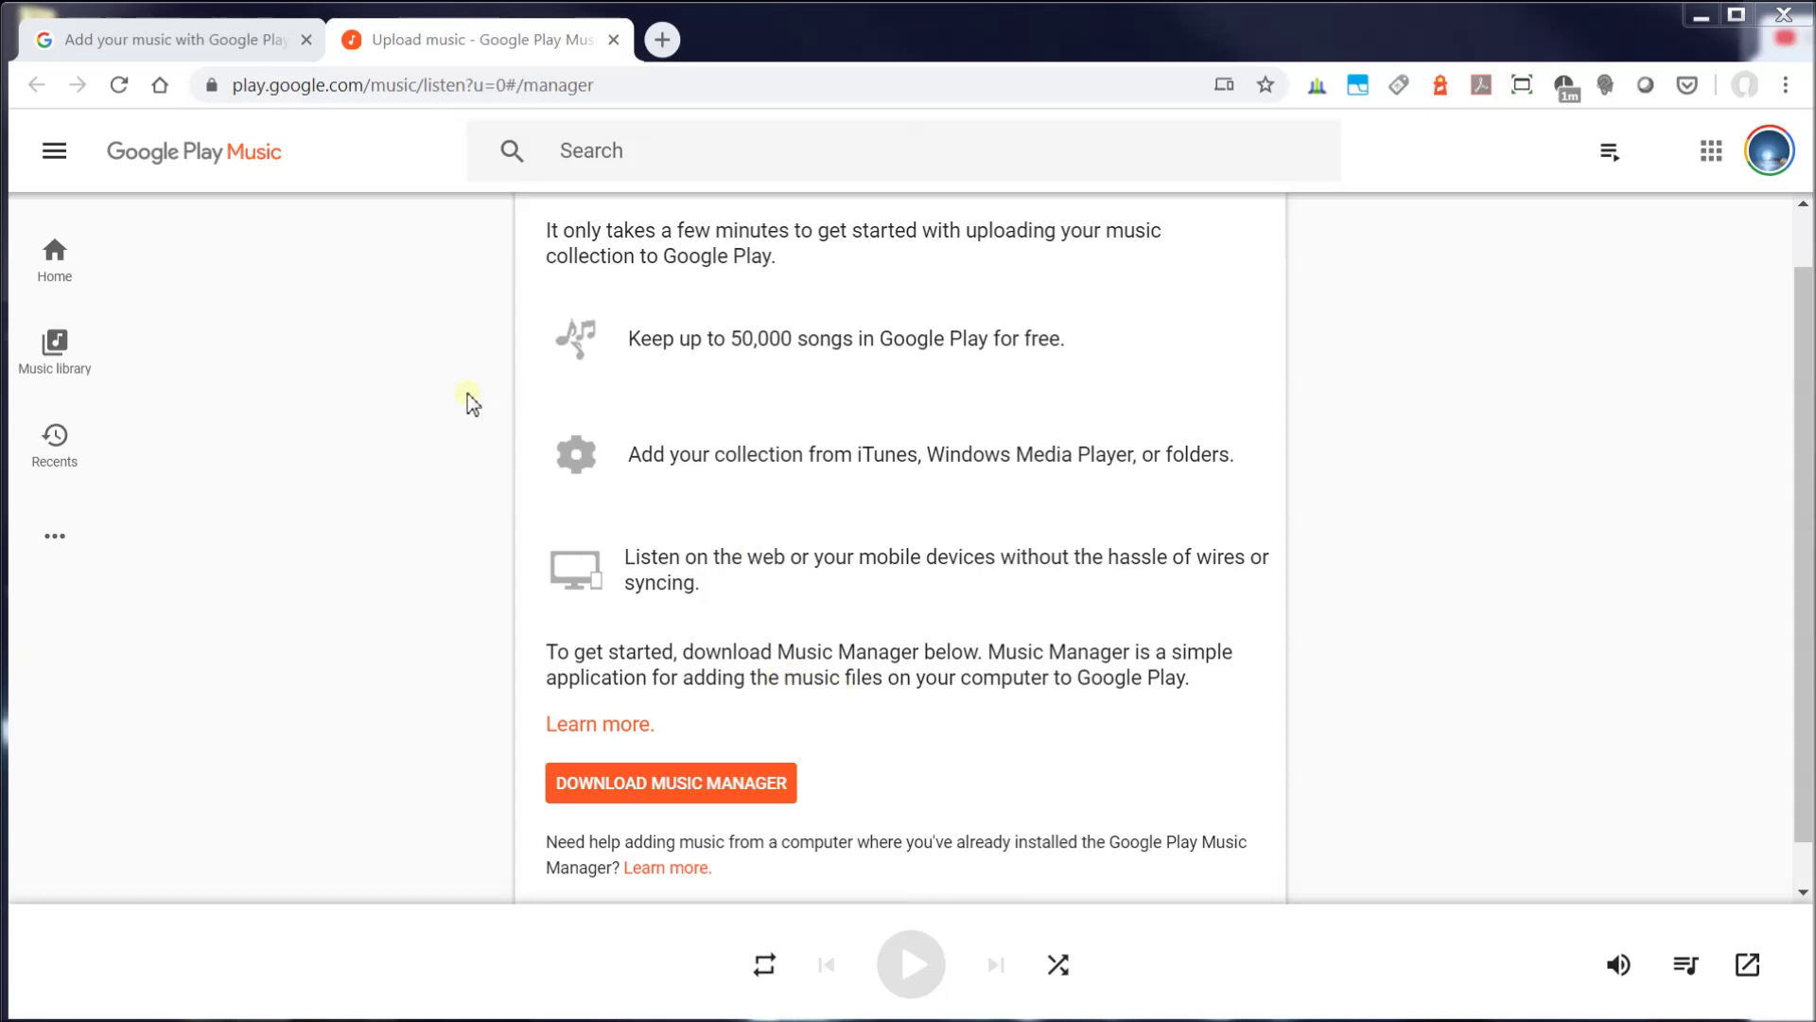
pyautogui.click(248, 85)
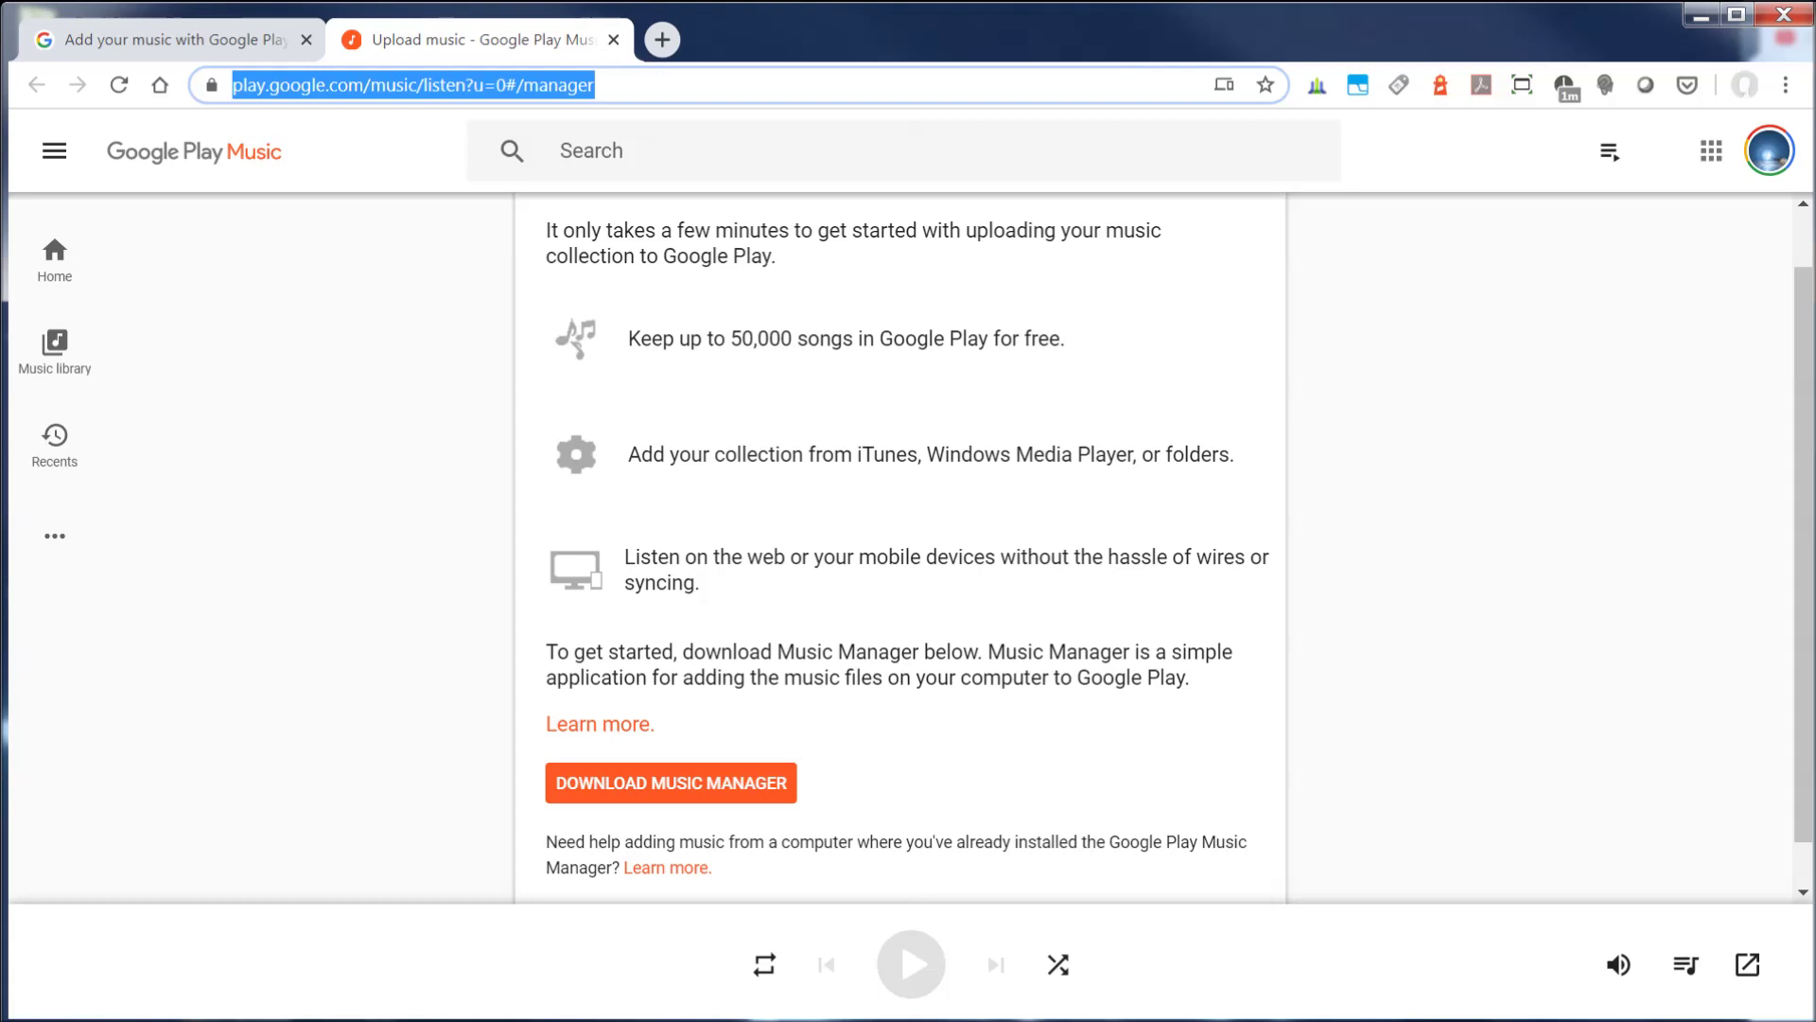
pyautogui.hotkey('alt', 'Tab')
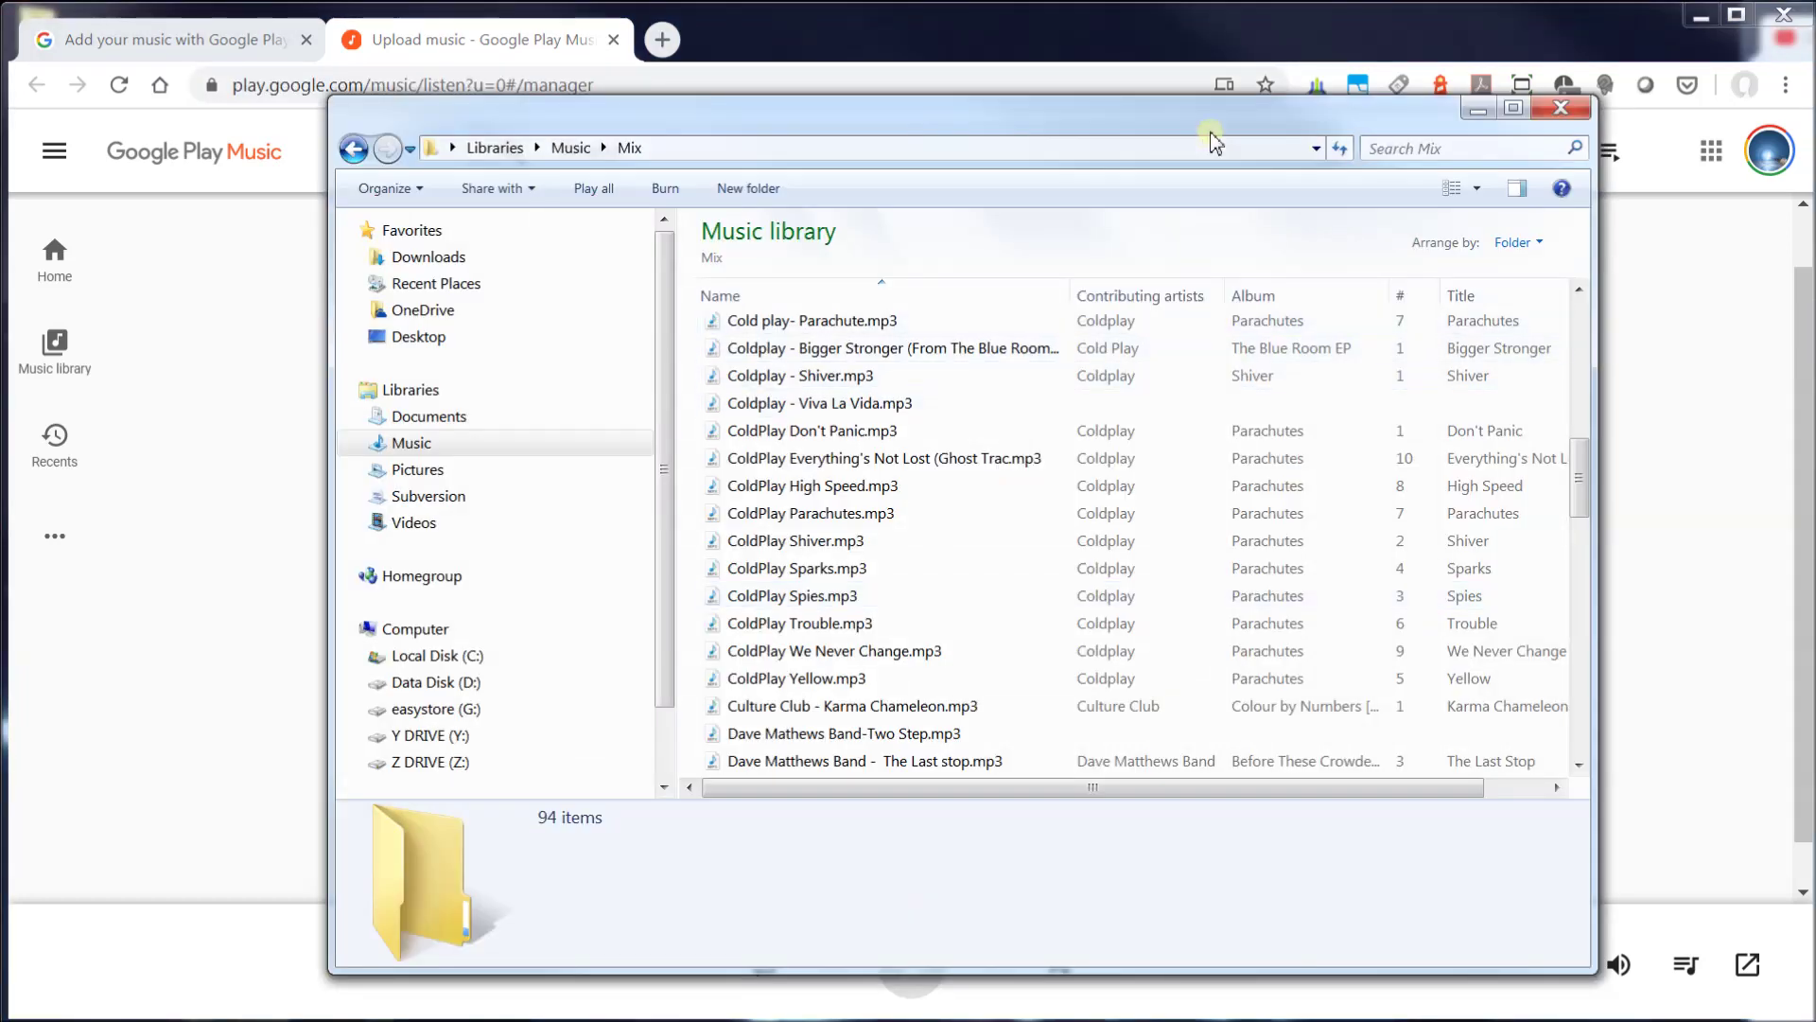
pyautogui.moveTo(1240, 149); pyautogui.dragTo(1274, 109)
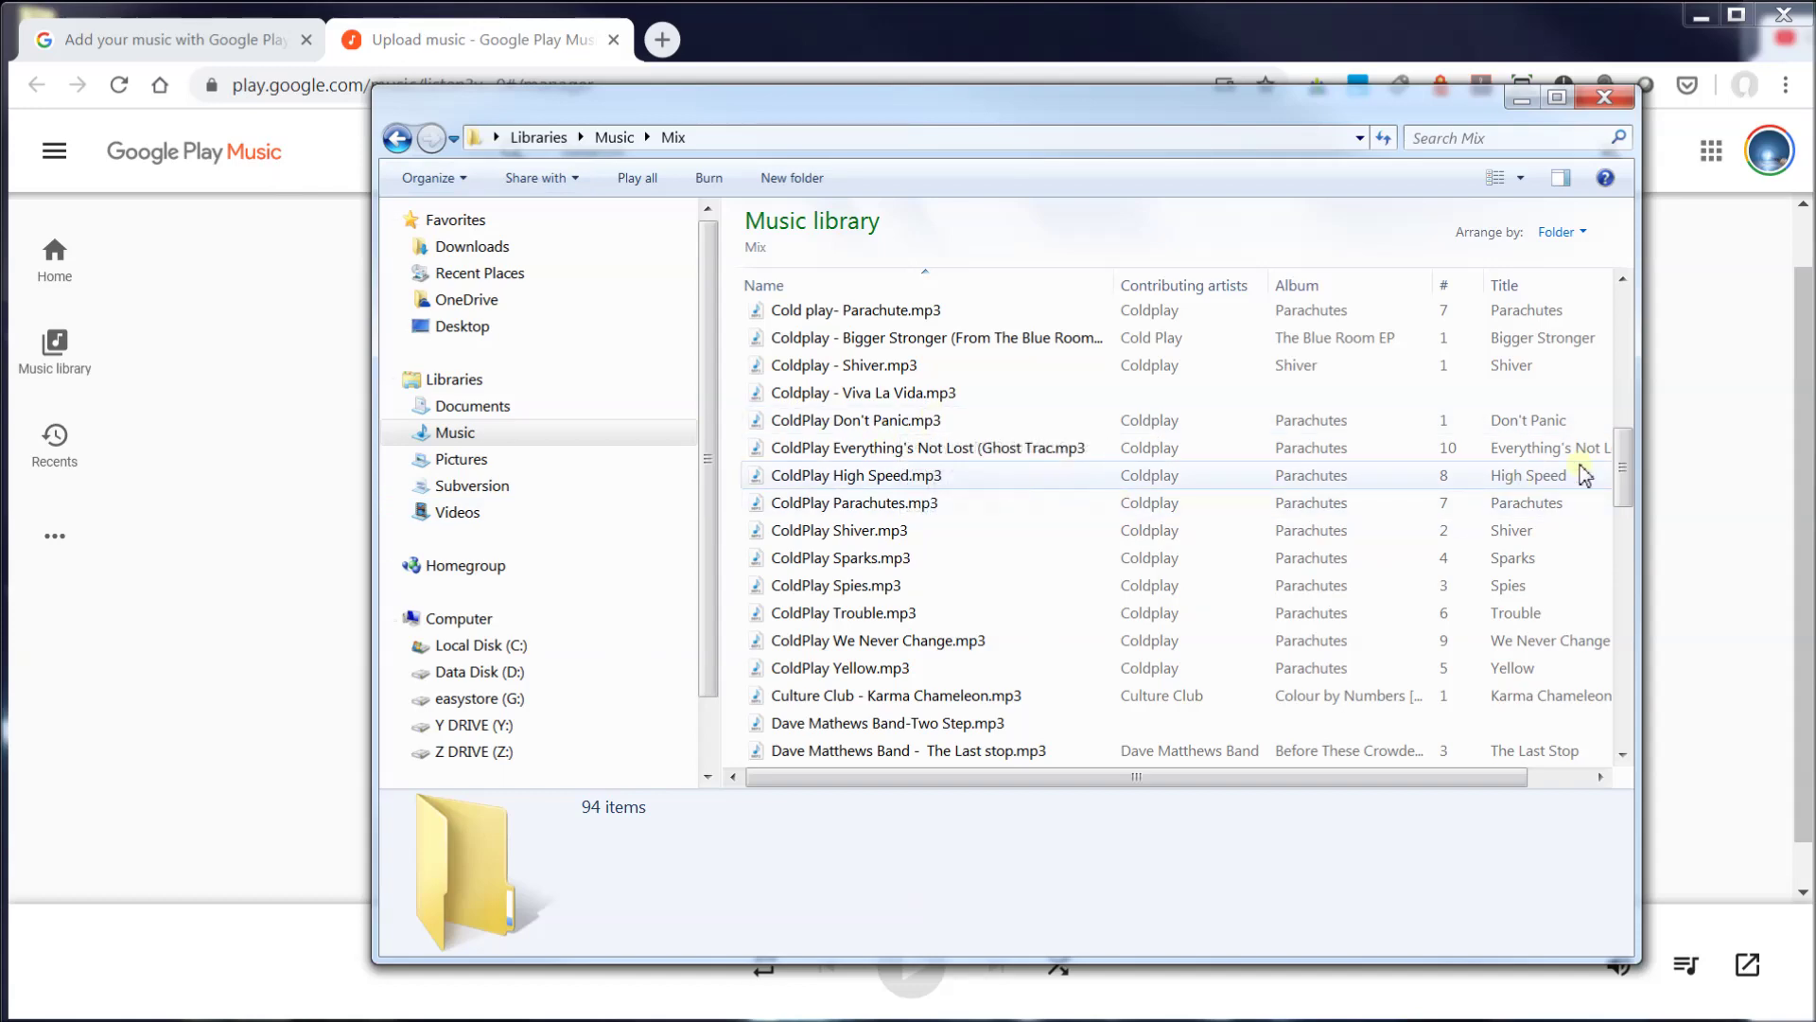
pyautogui.moveTo(1623, 474); pyautogui.dragTo(1620, 531)
pyautogui.click(1522, 96)
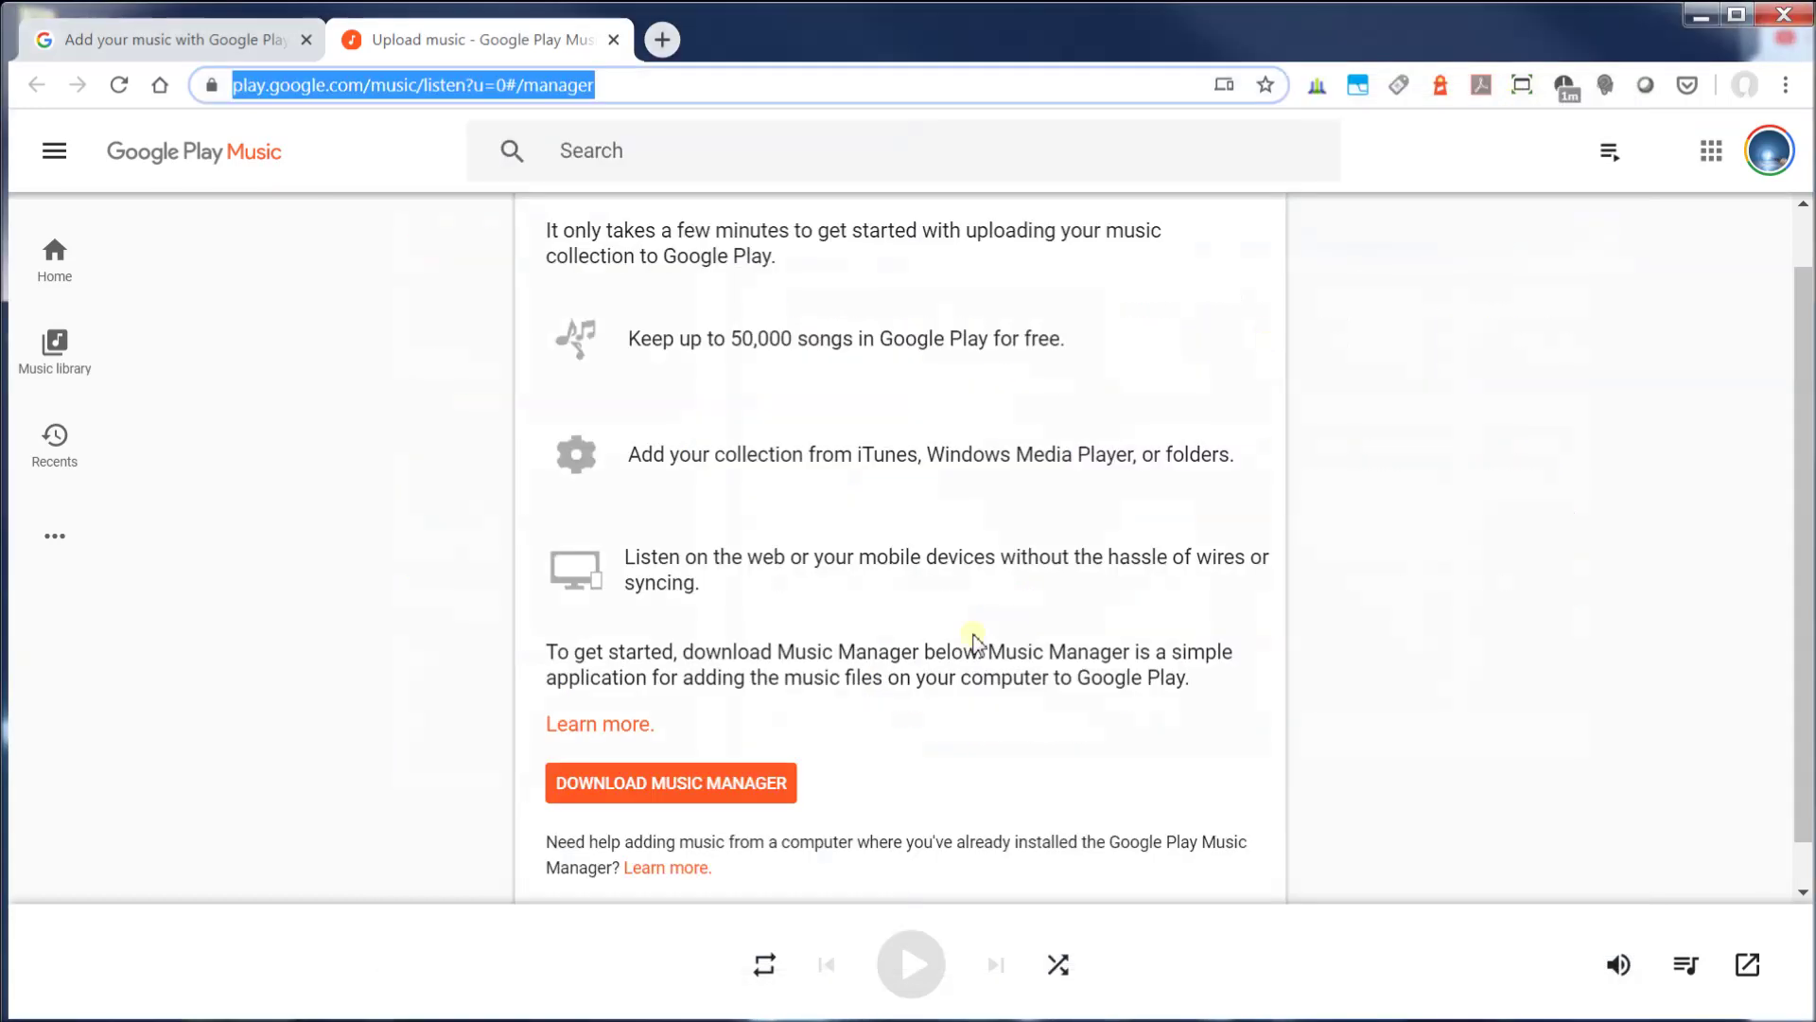
# Download and run the Music Manager installer, then continue past its welcome screen
pyautogui.click(623, 92)
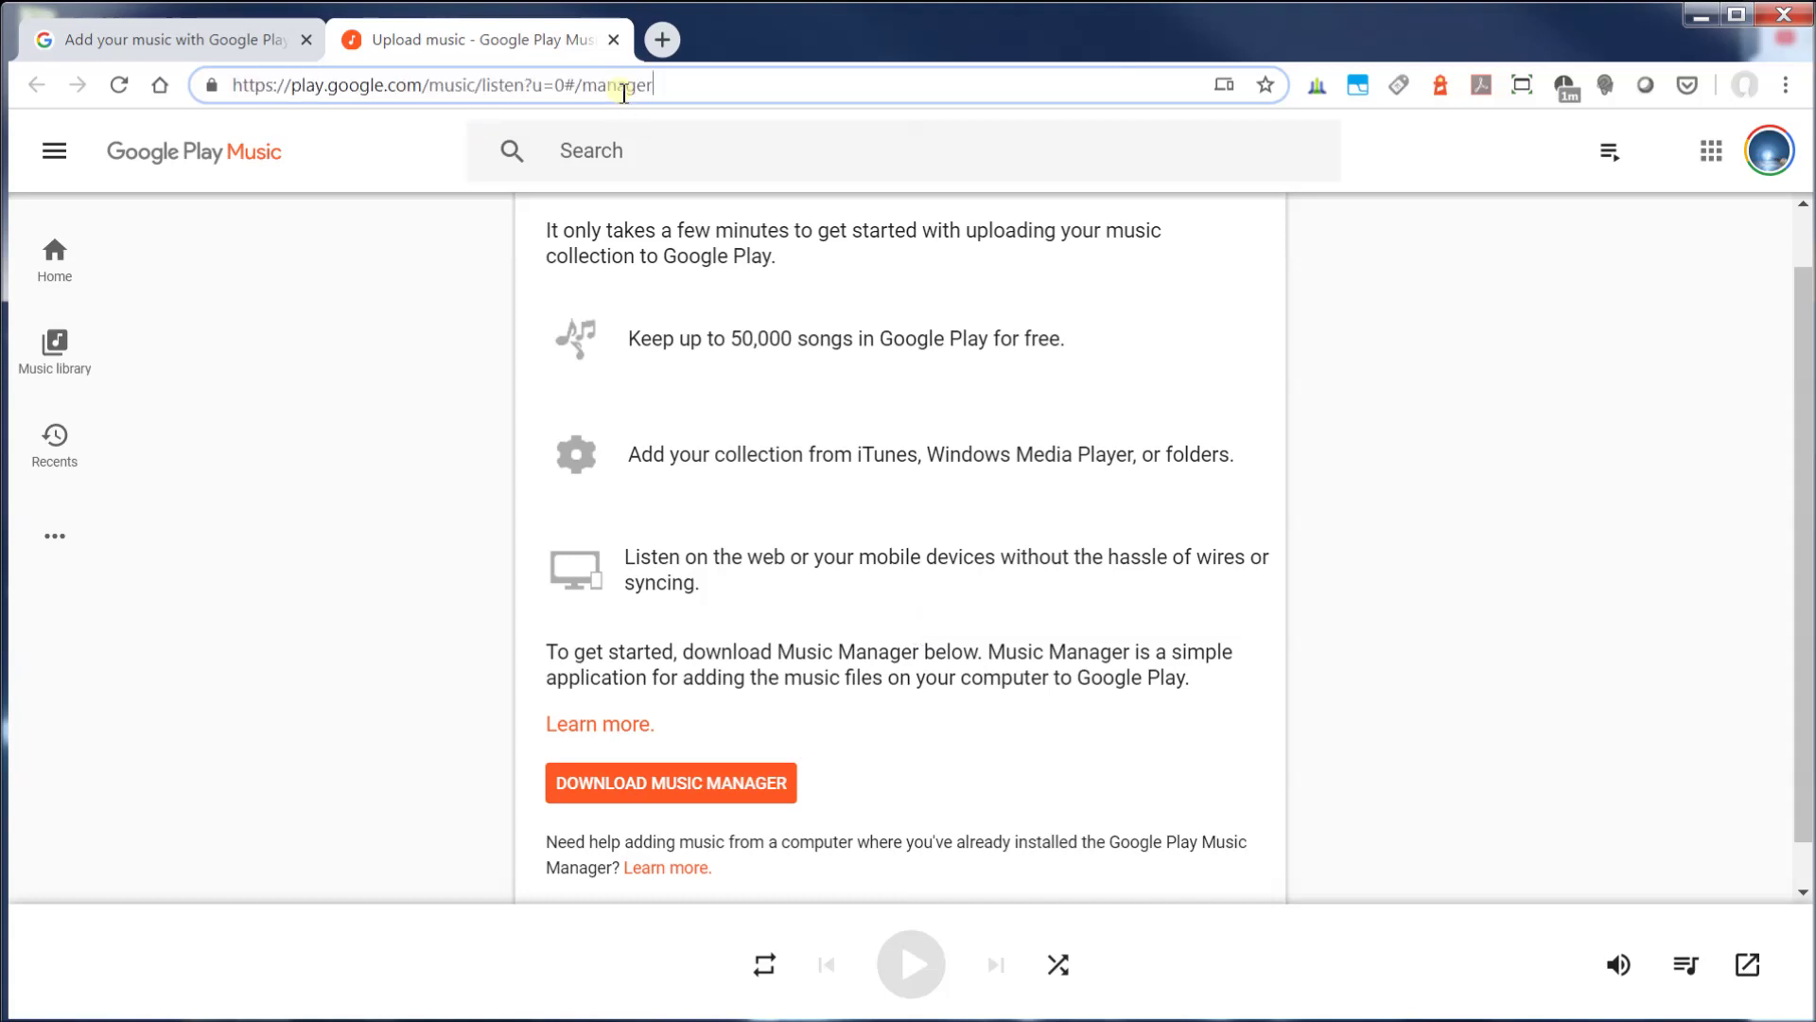
pyautogui.click(691, 795)
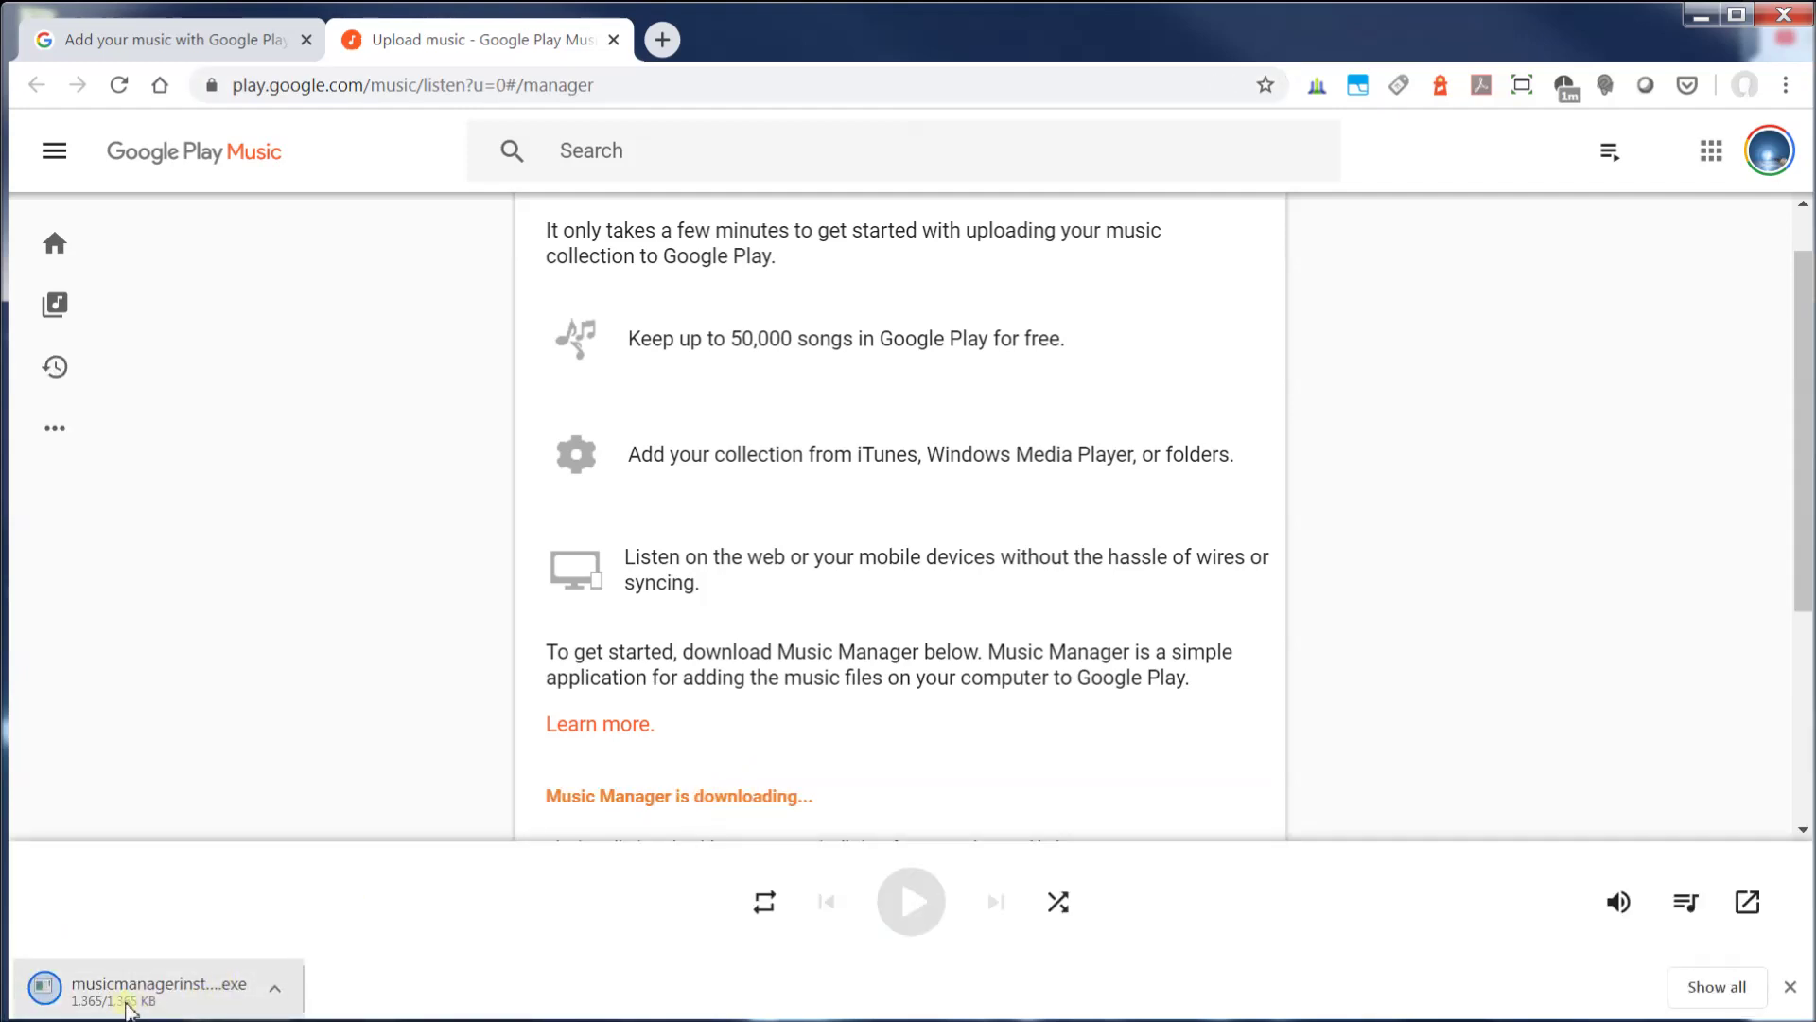
pyautogui.click(129, 1005)
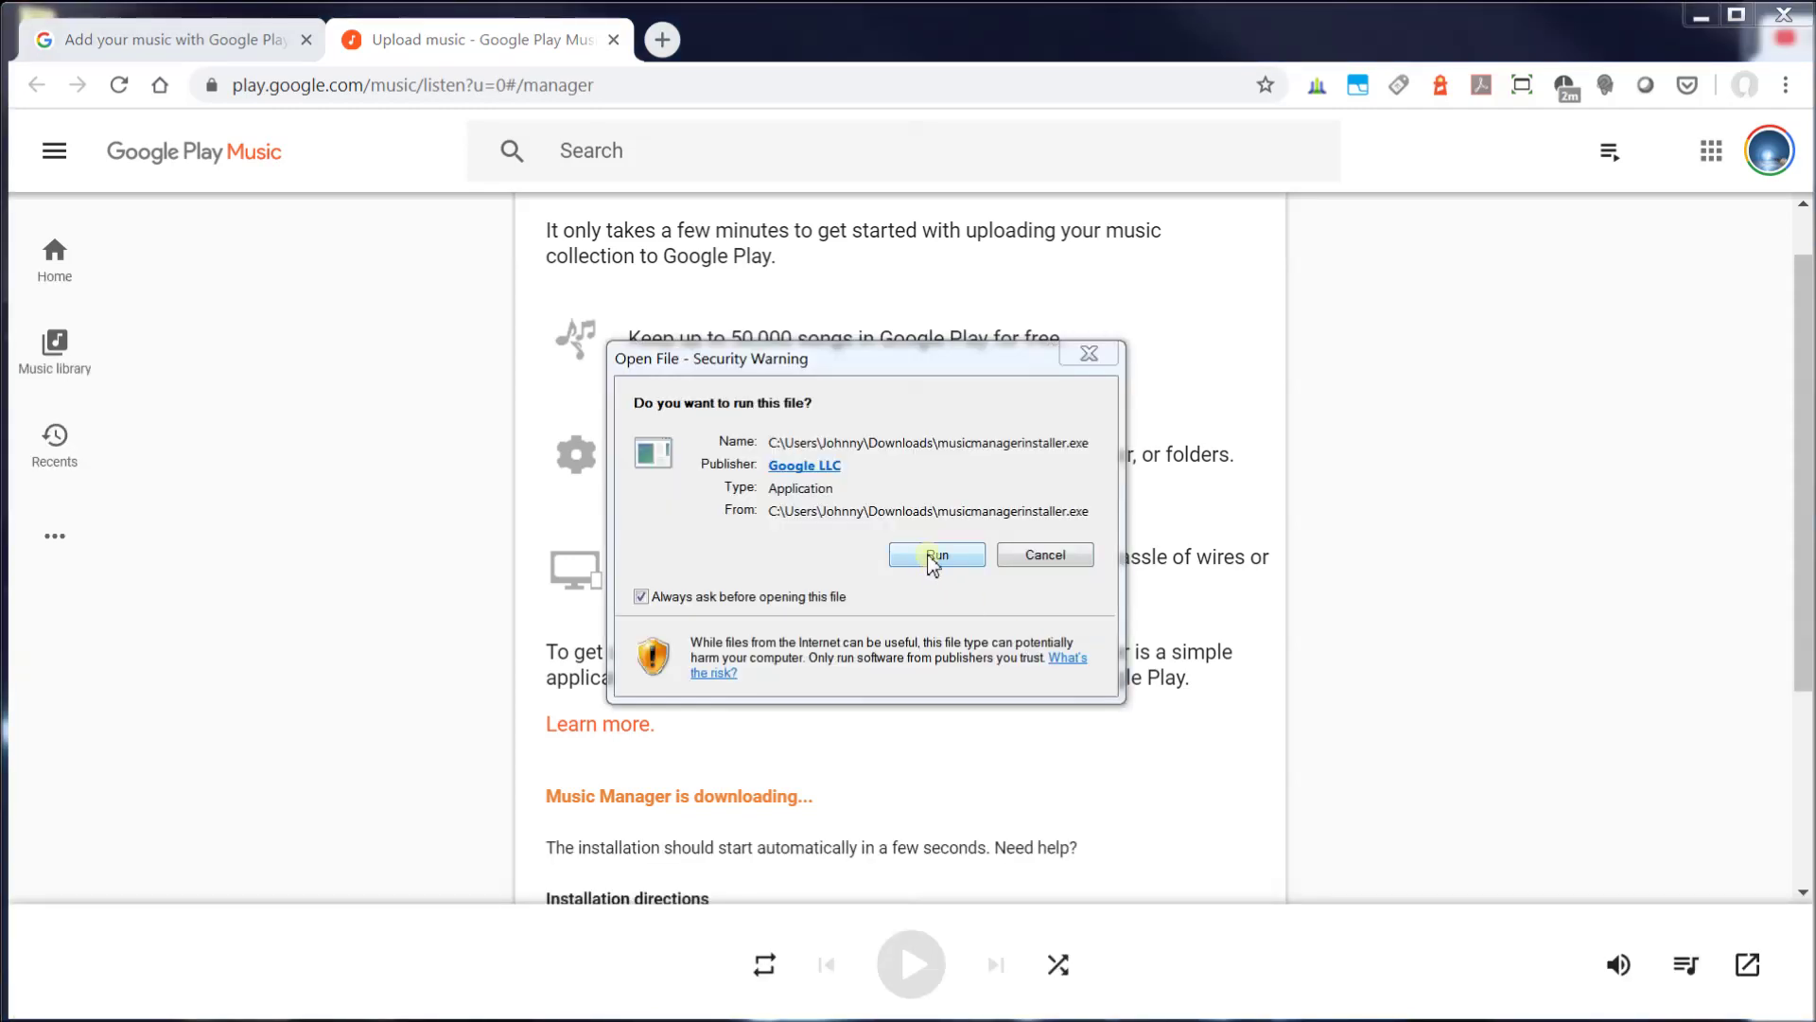
pyautogui.click(937, 555)
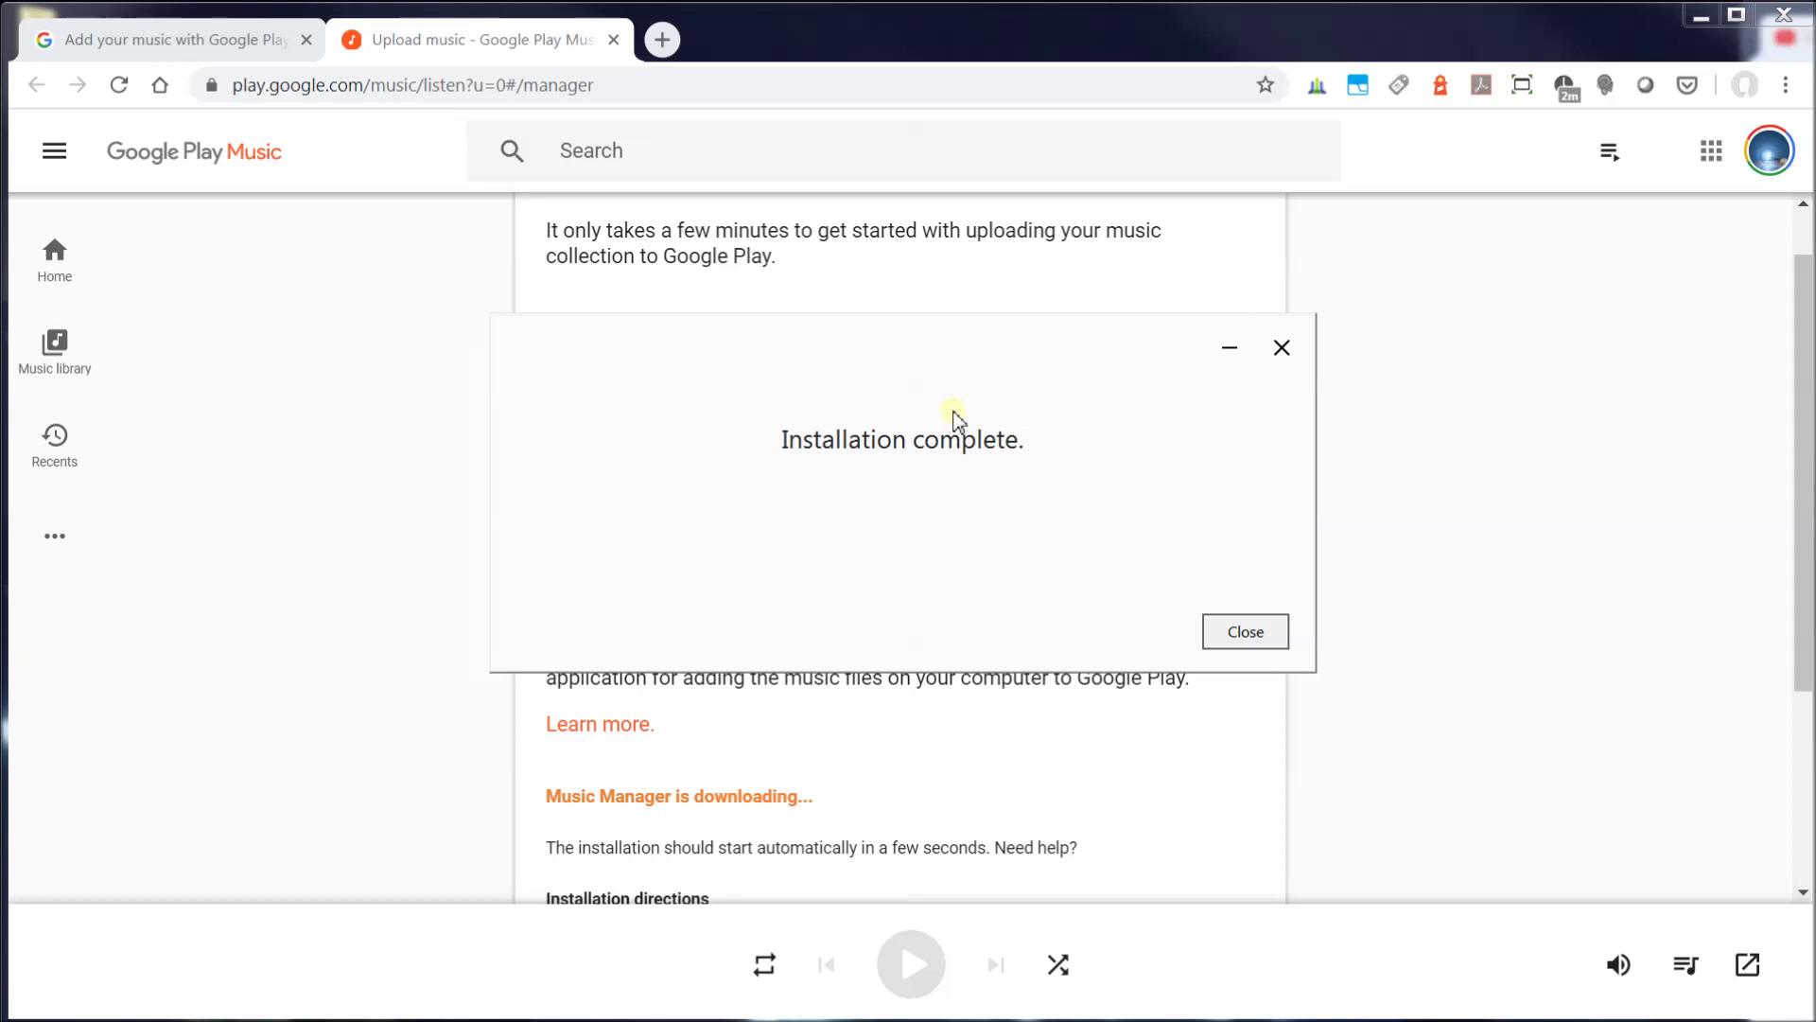
pyautogui.click(1259, 635)
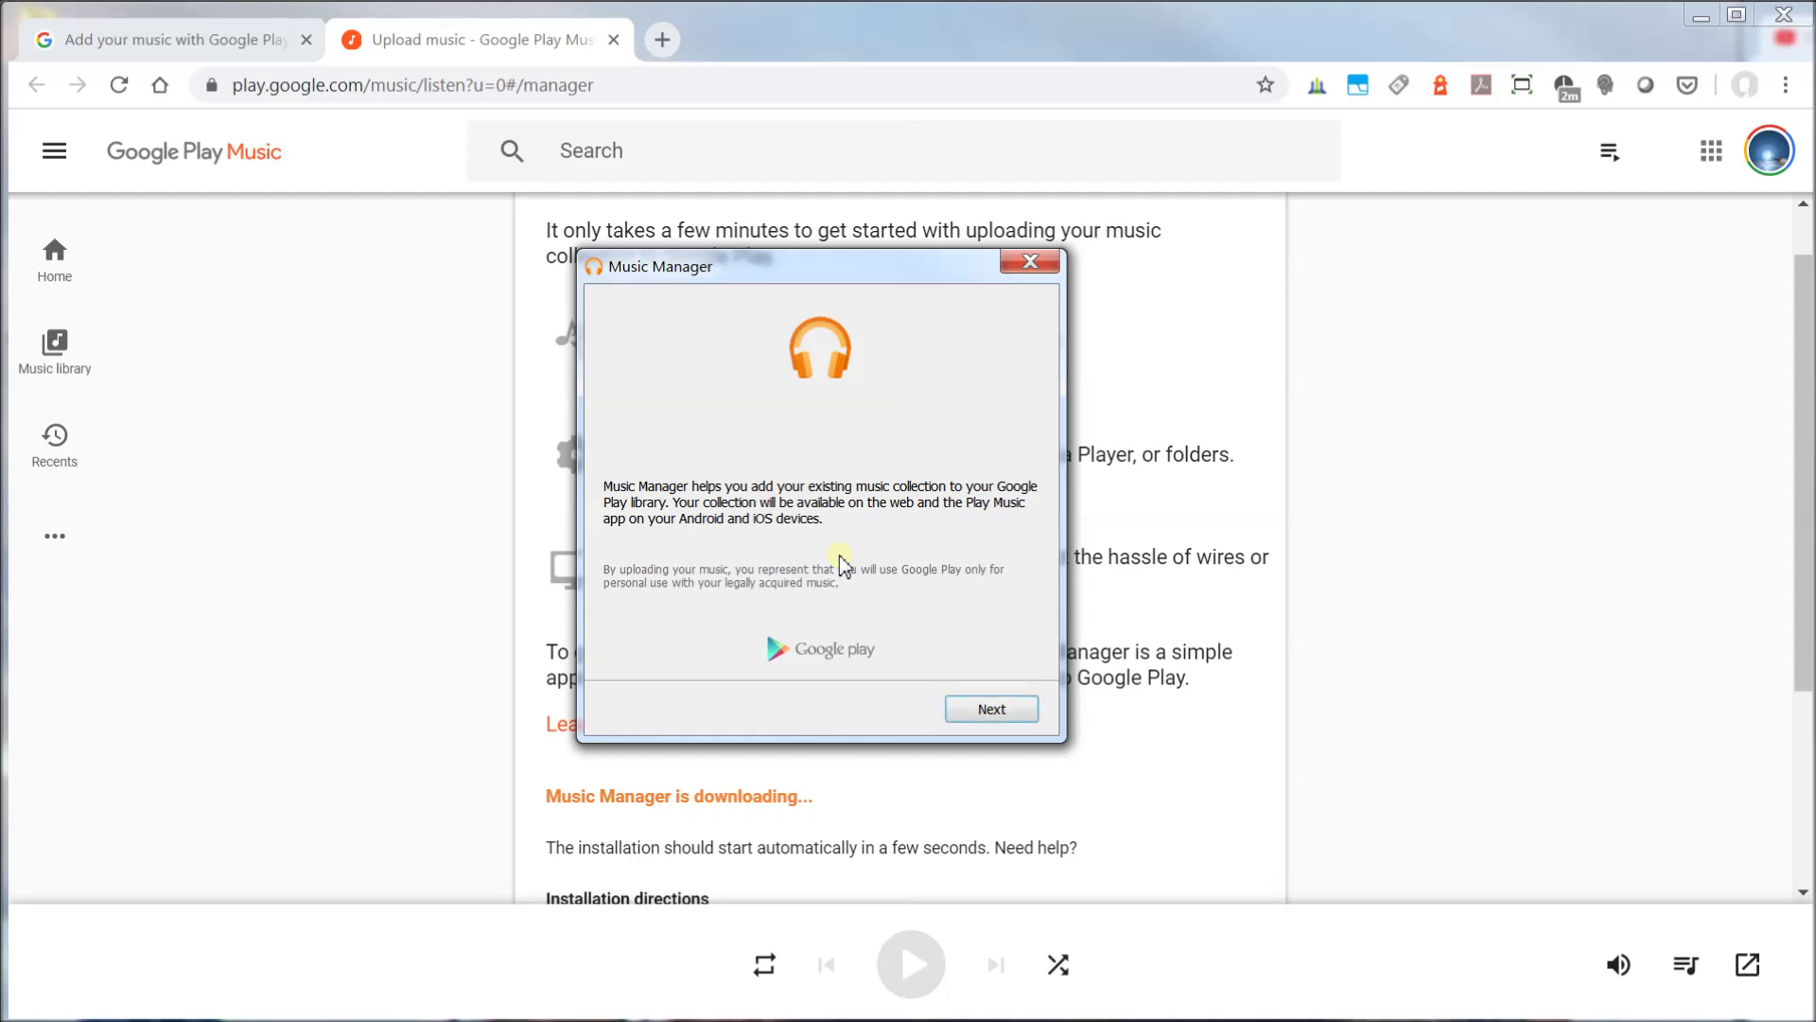
pyautogui.click(1005, 719)
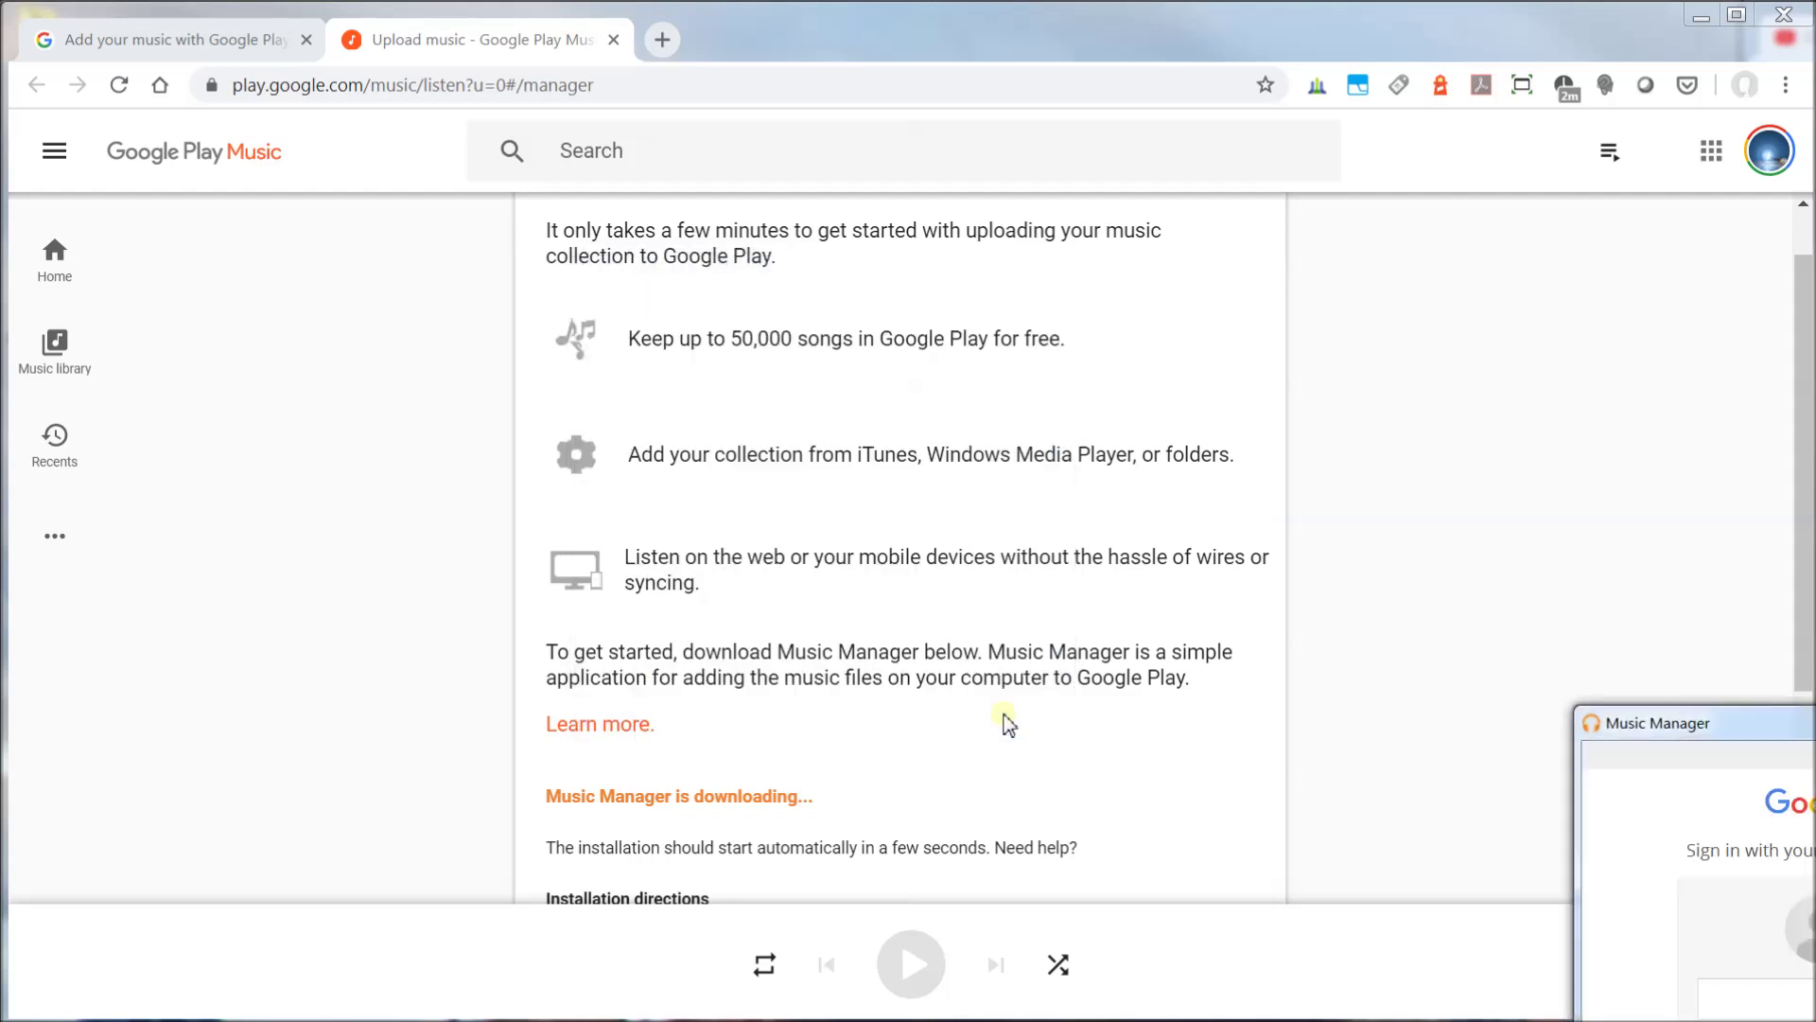
# Centre the Music Manager sign-in window and retry signing in
pyautogui.moveTo(1808, 726); pyautogui.dragTo(816, 246)
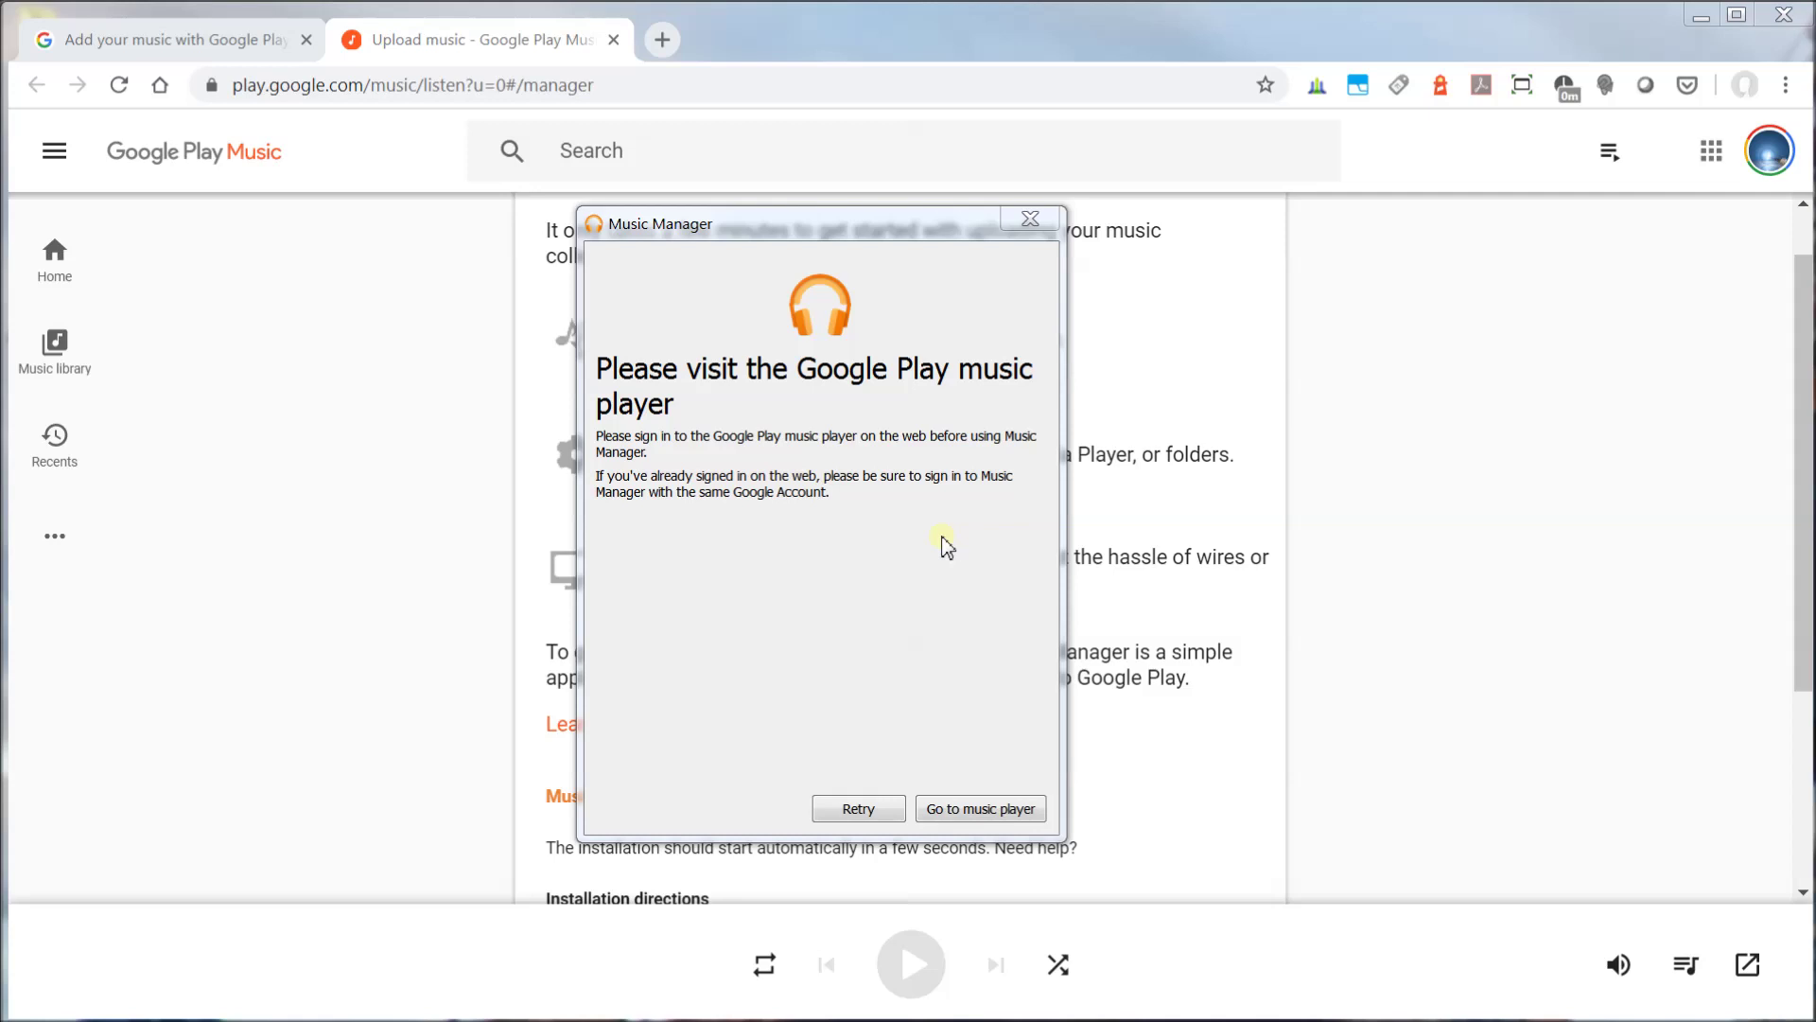
pyautogui.click(851, 808)
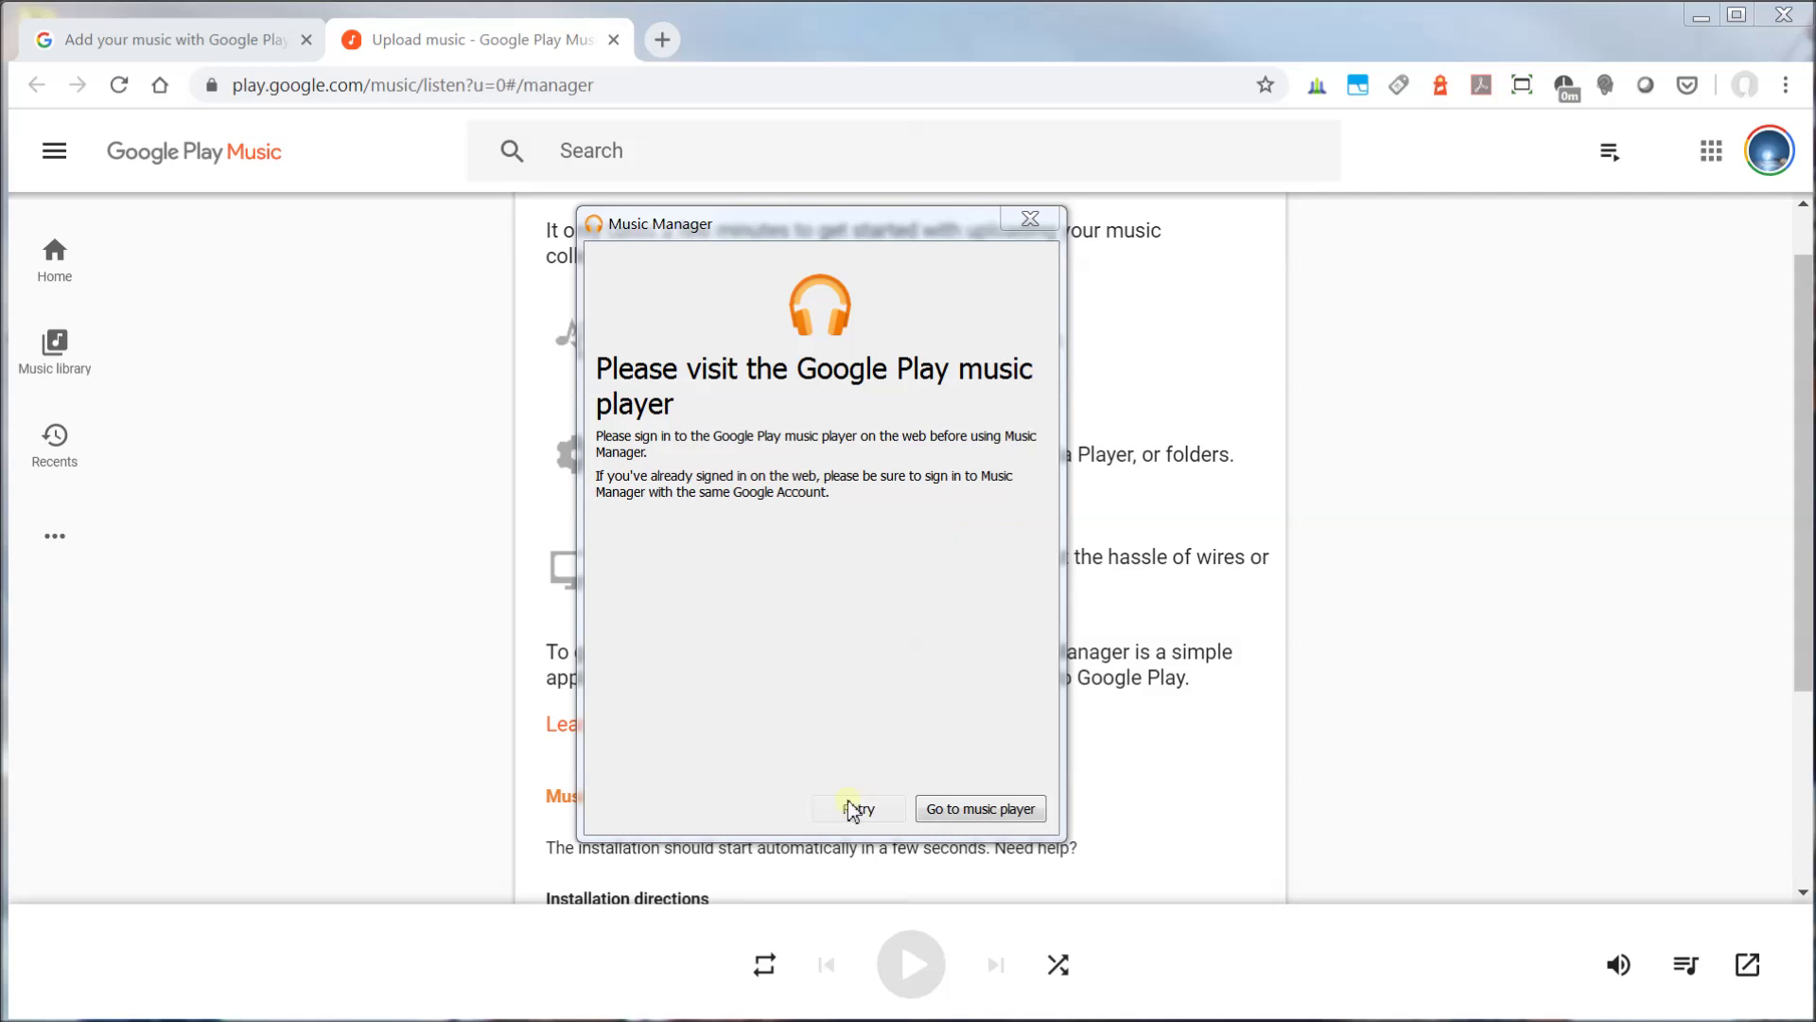
# Go to the web player, open the library's Albums, and start adding your own music
pyautogui.click(978, 810)
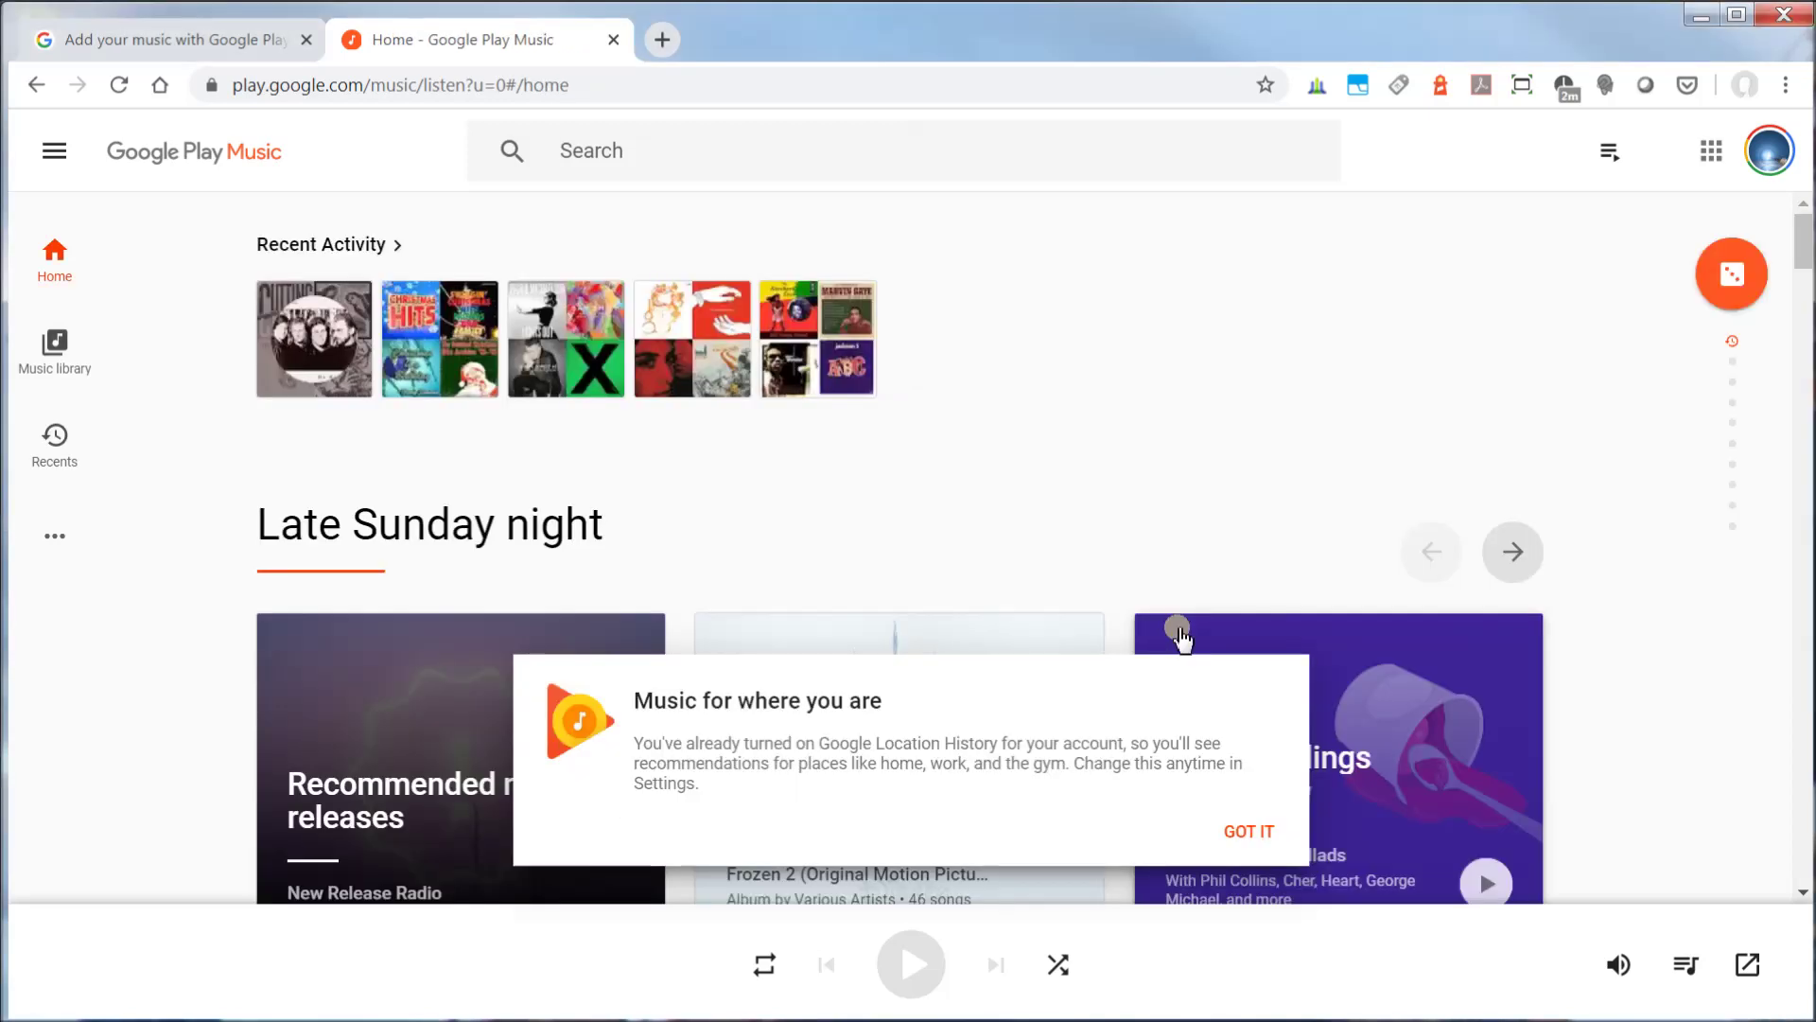
pyautogui.click(54, 357)
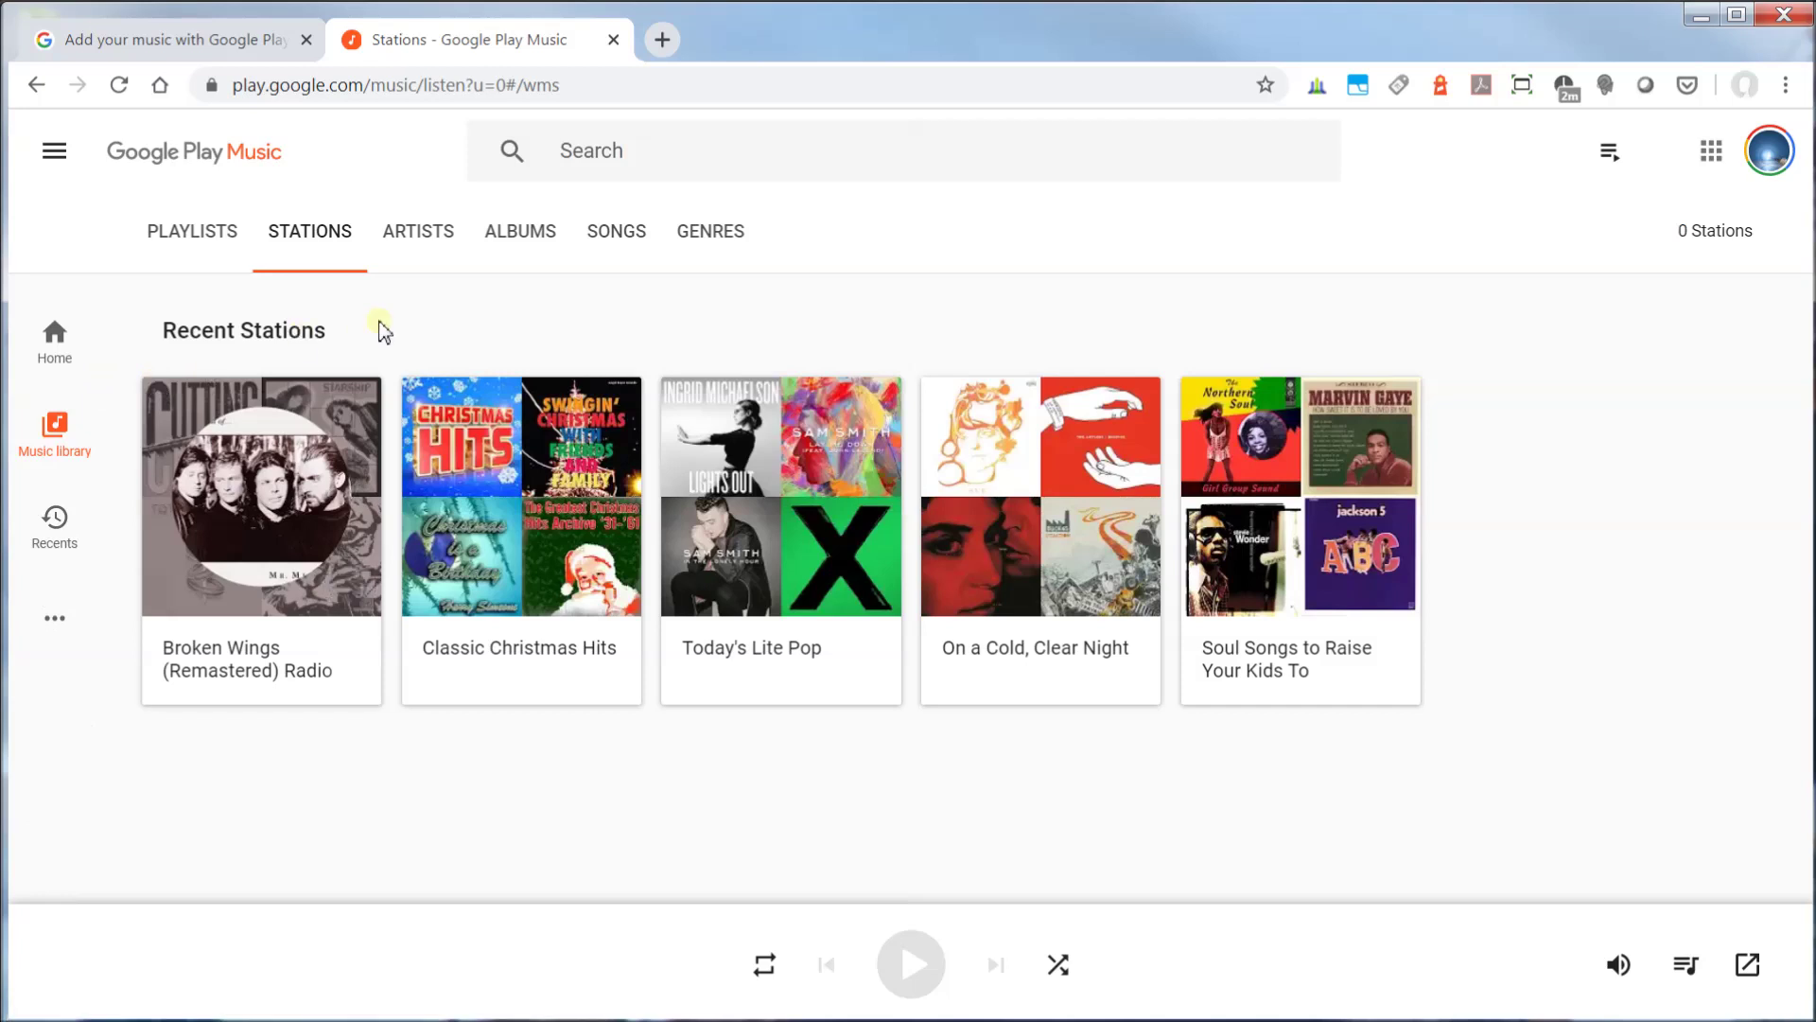
pyautogui.click(519, 238)
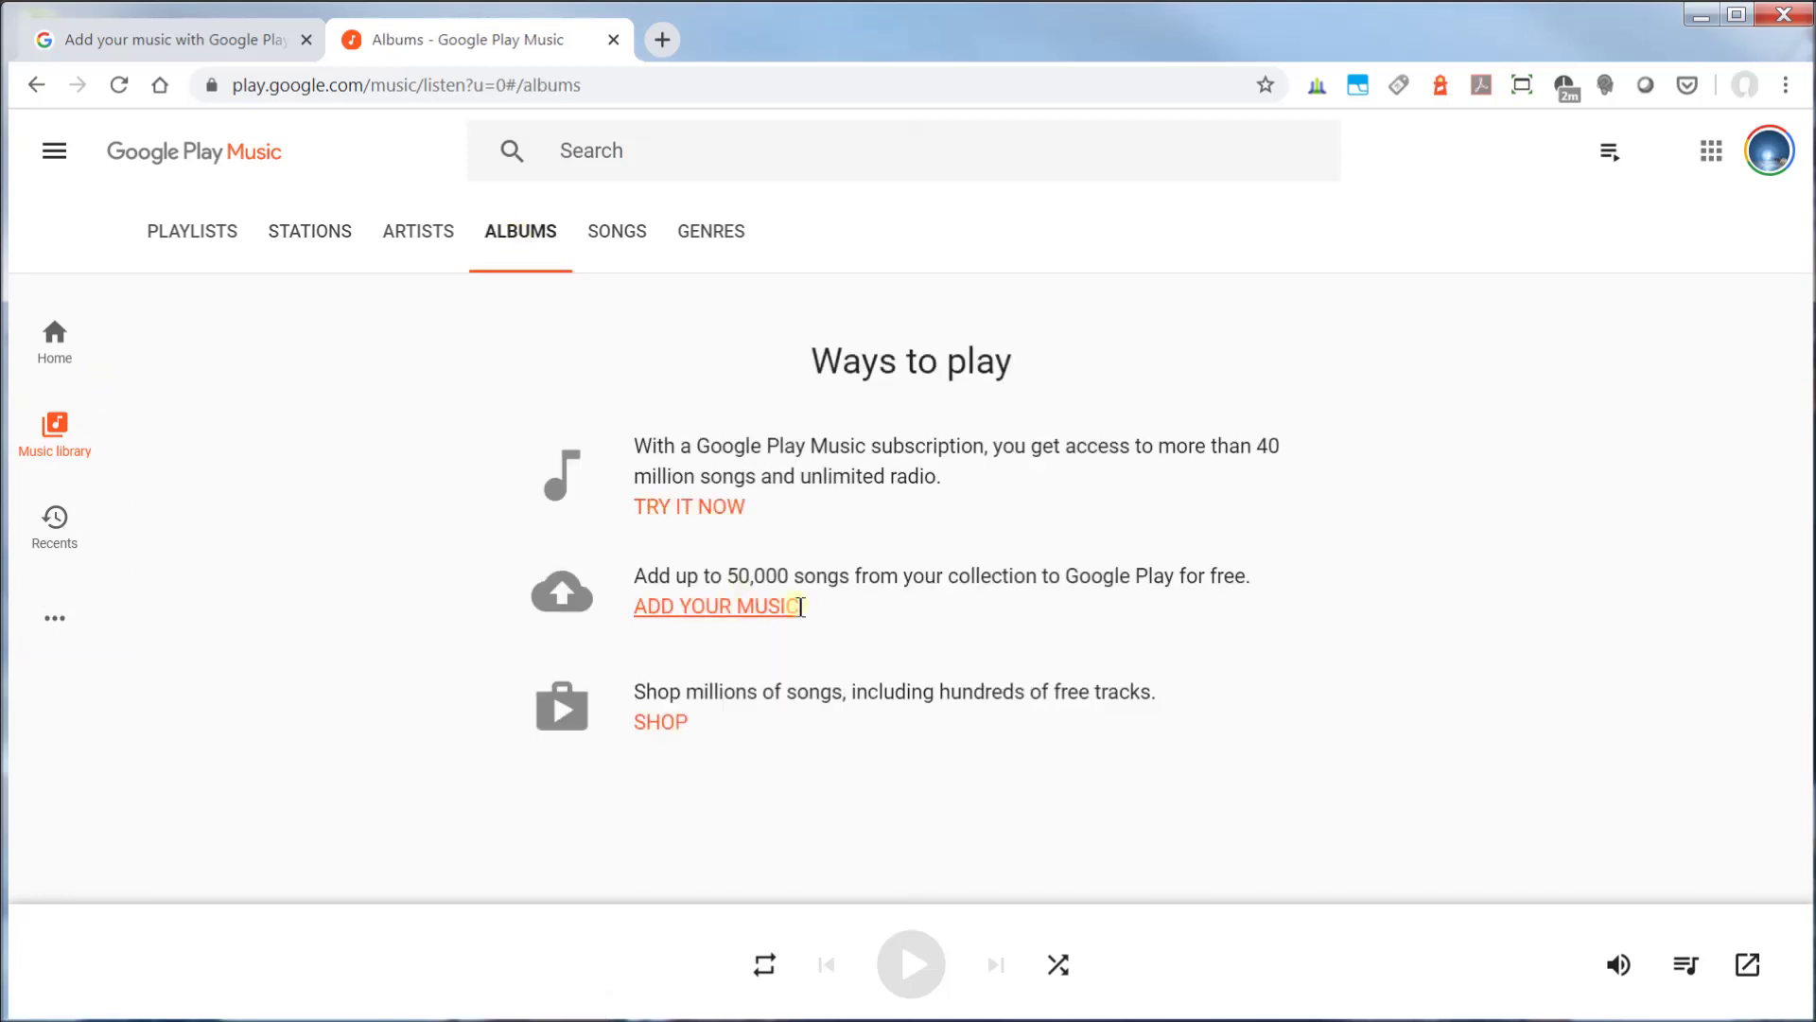
pyautogui.click(724, 610)
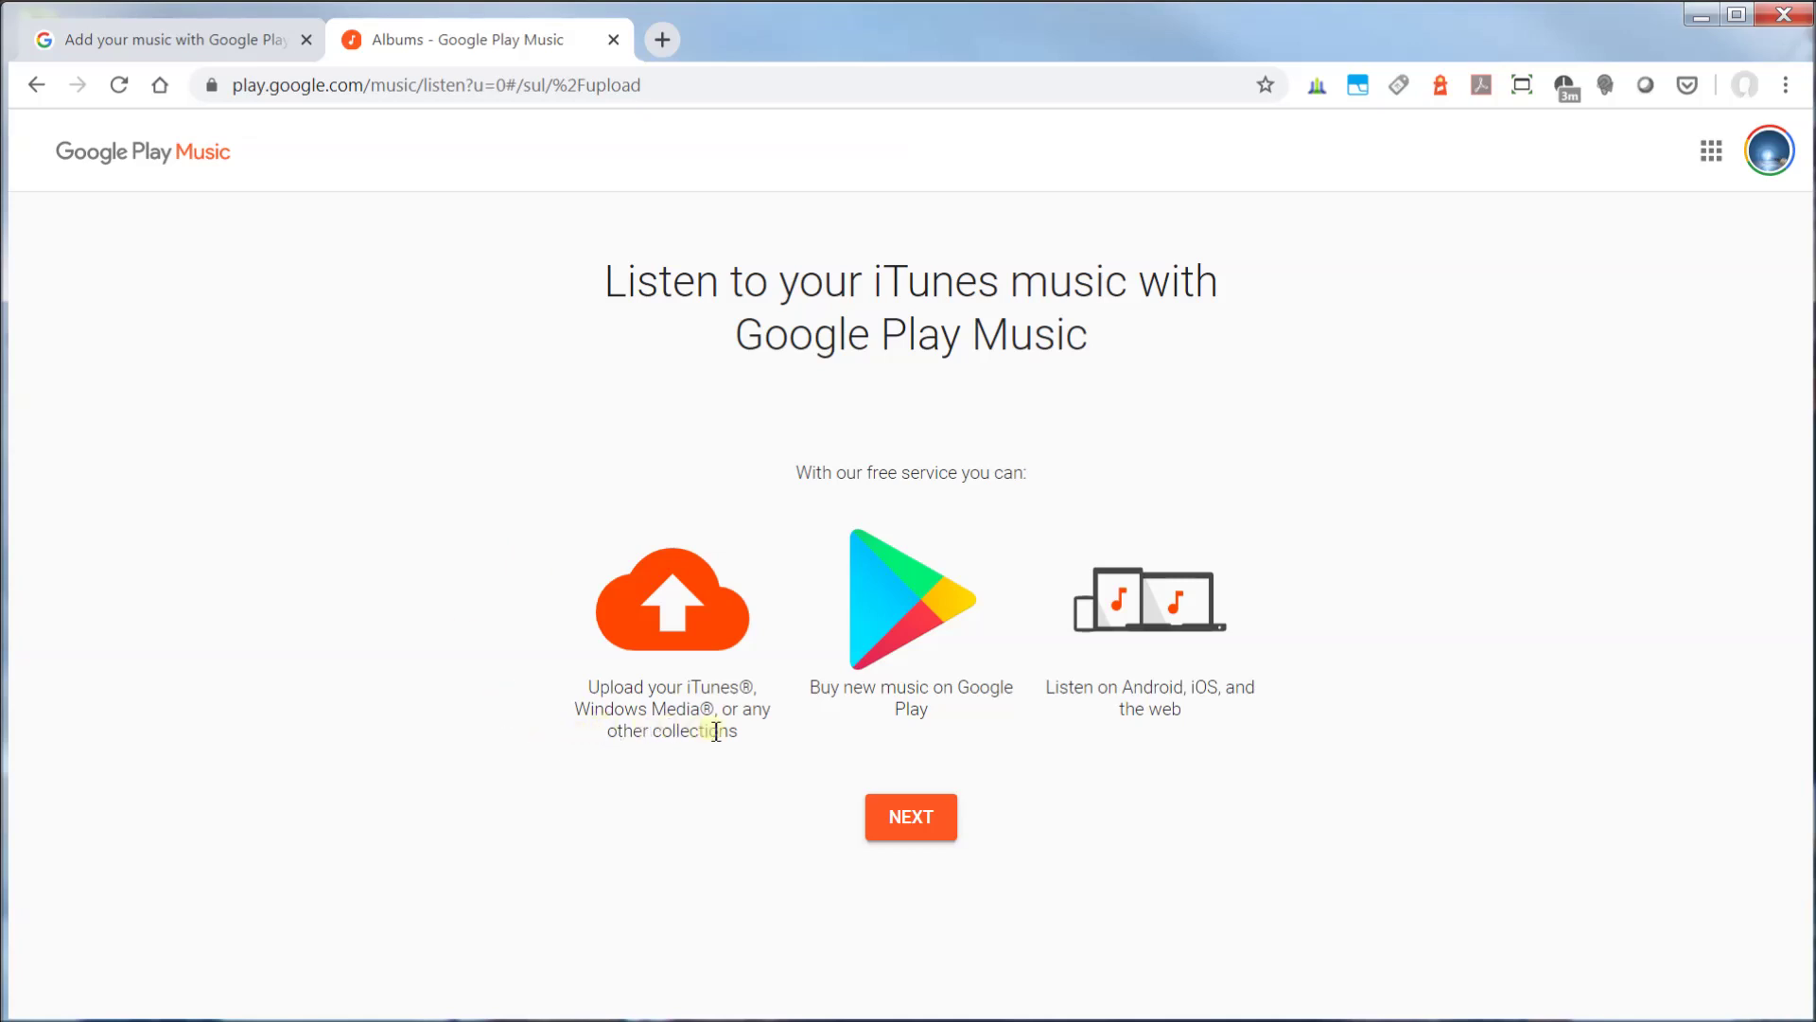
pyautogui.click(889, 820)
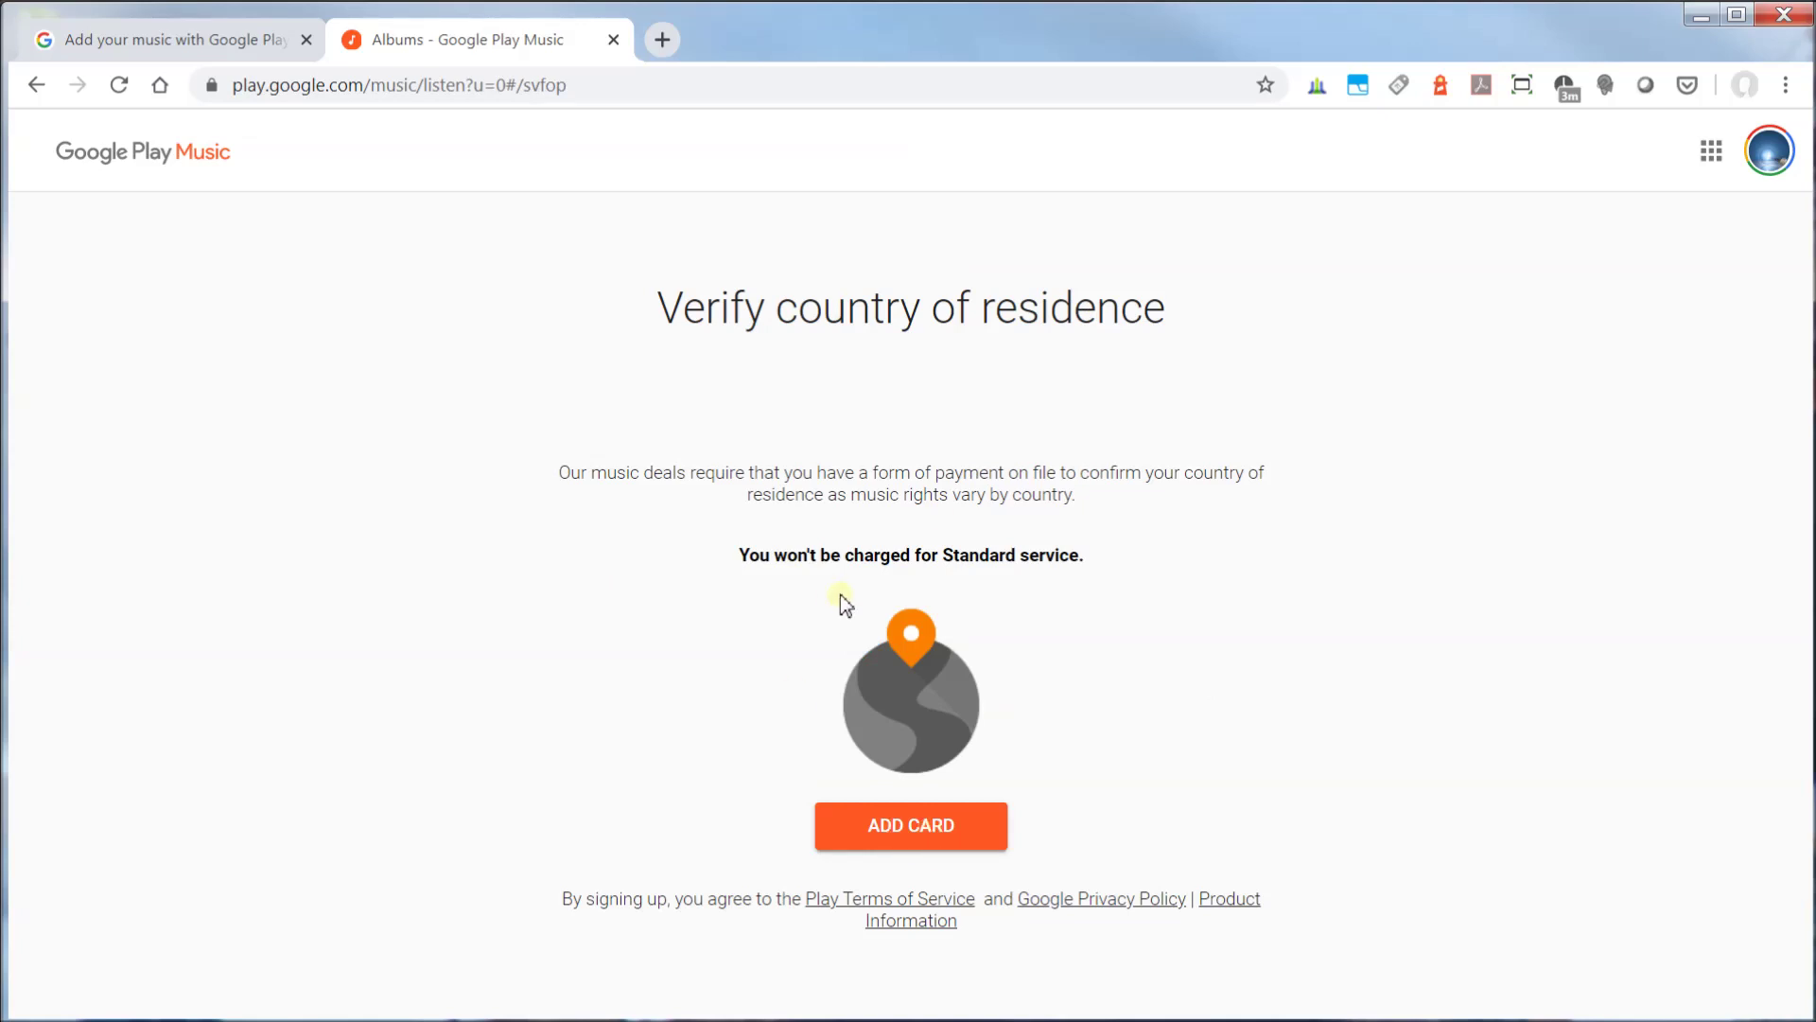
# Add a card, activate Google Play Music for free, and finish the genre and artist picks
pyautogui.click(910, 836)
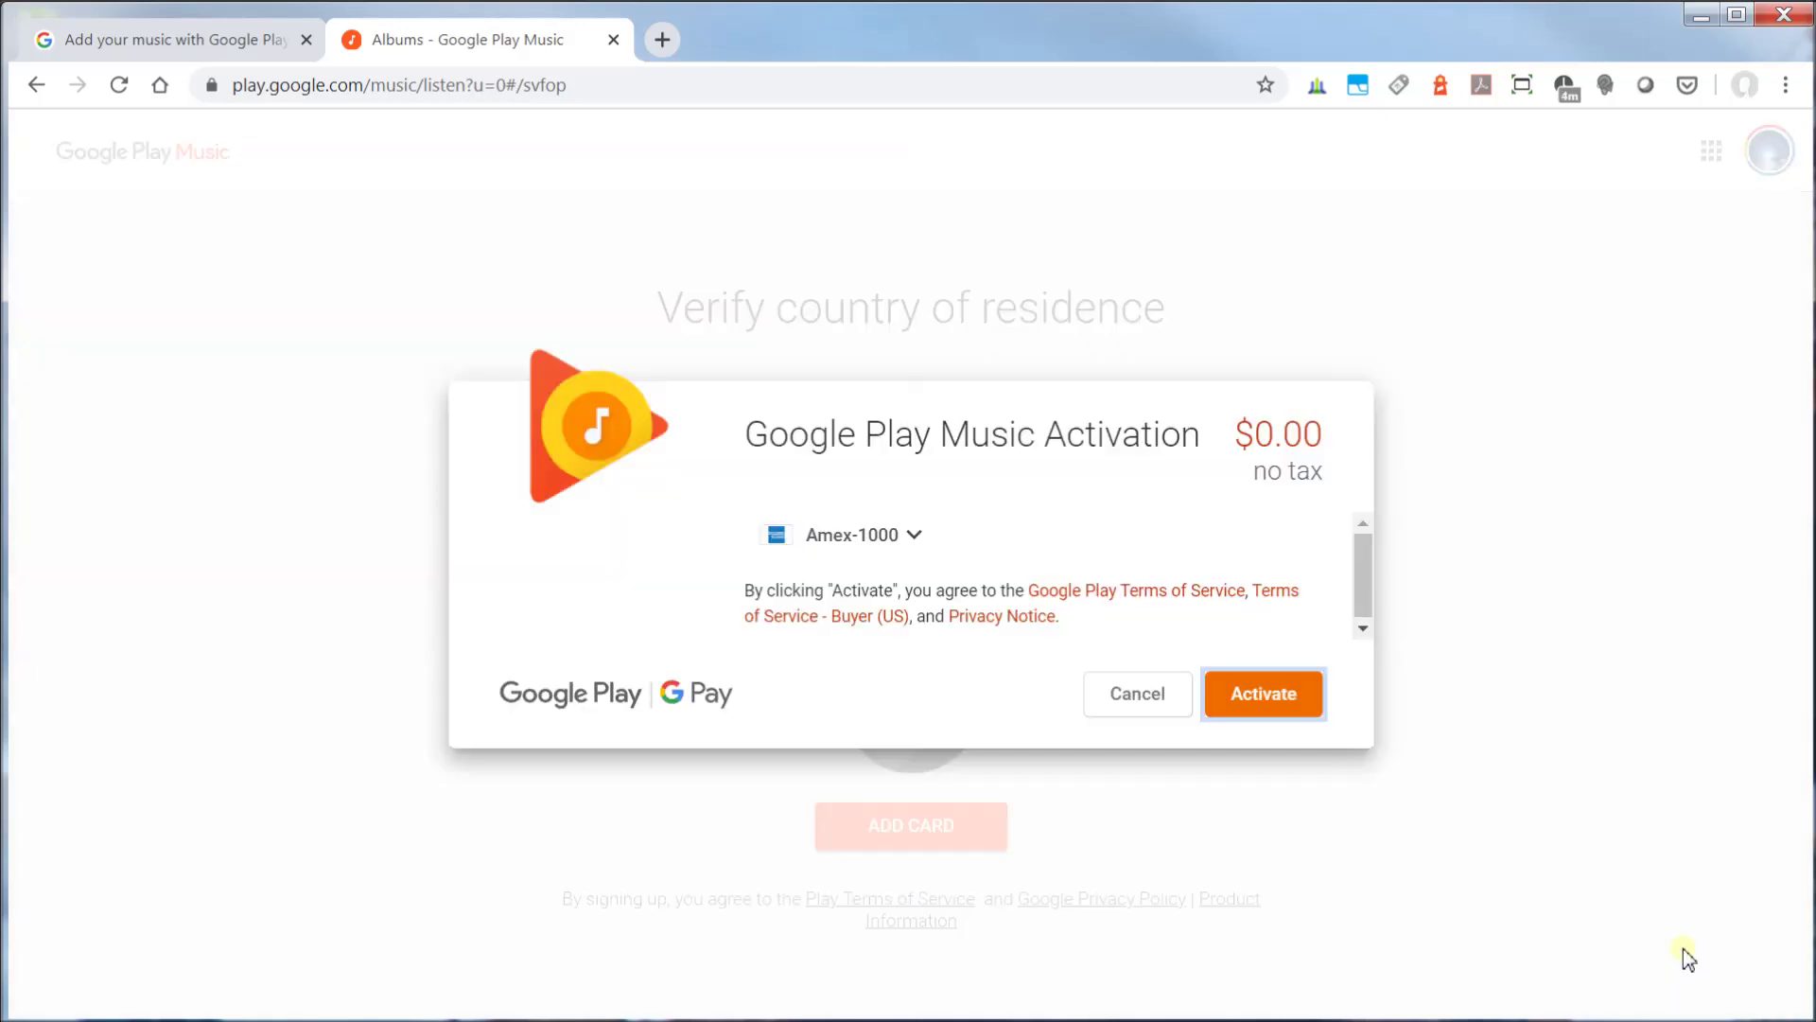
pyautogui.click(1267, 698)
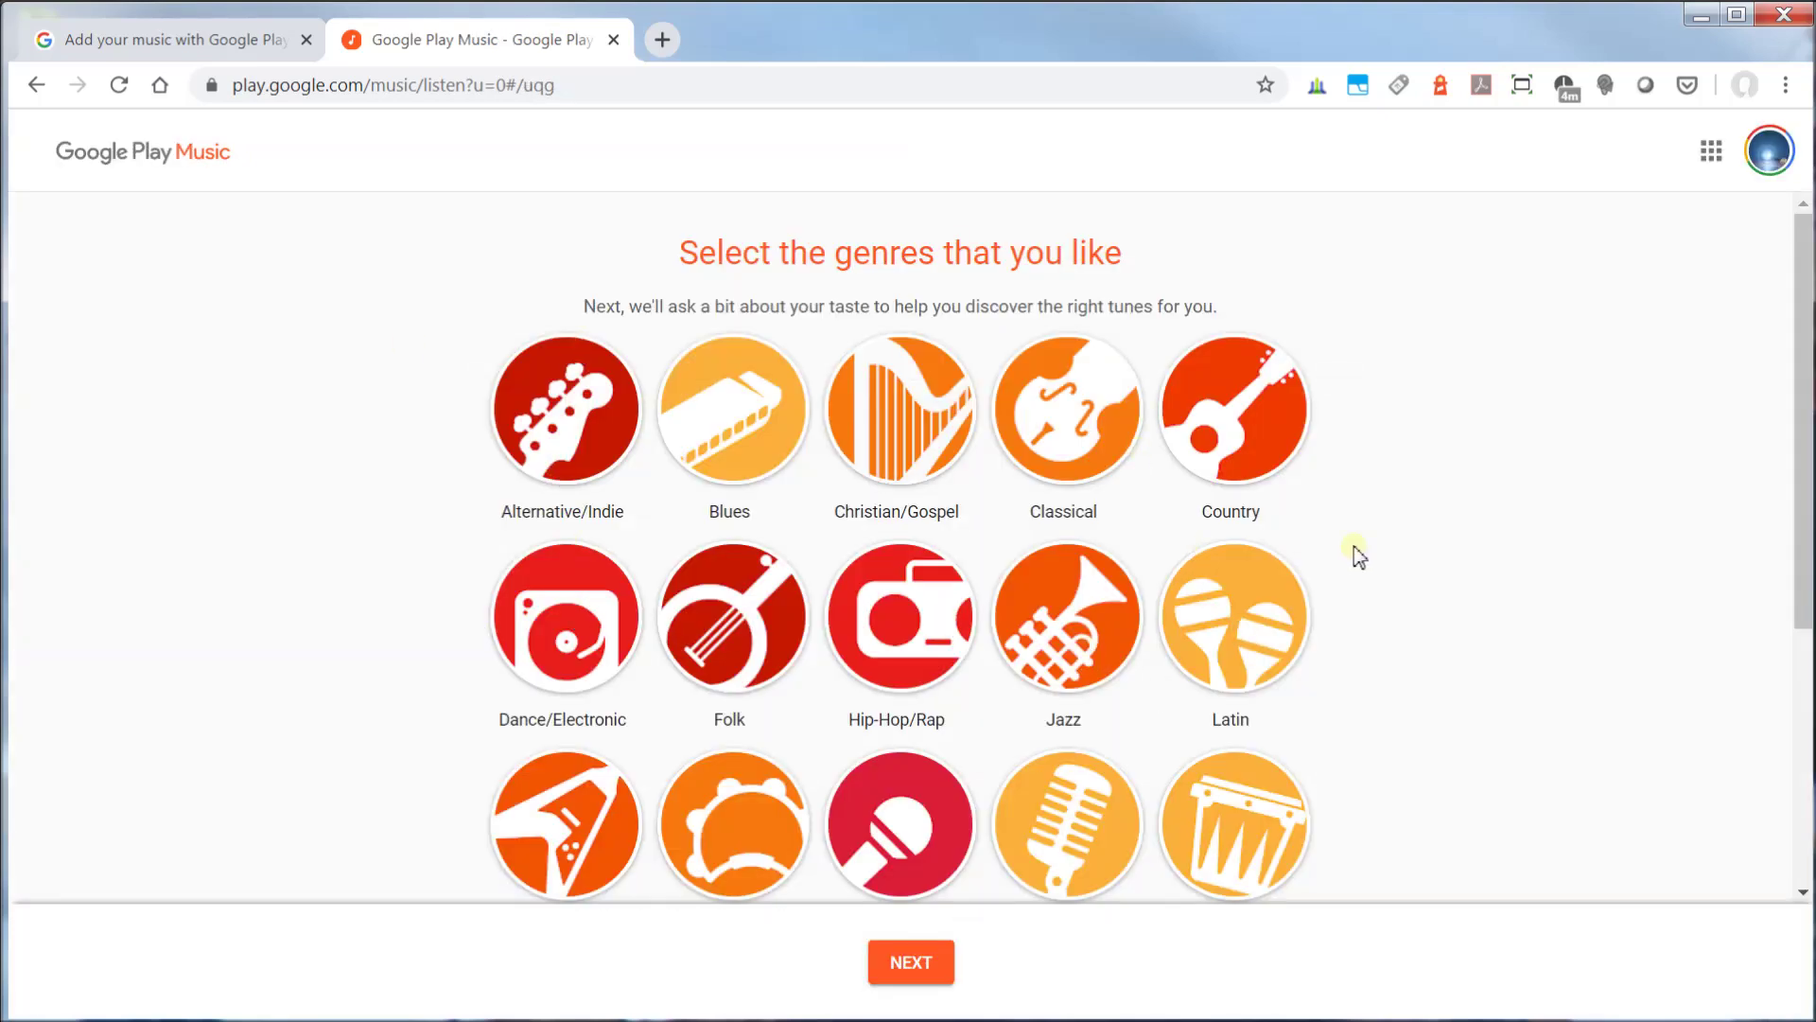
pyautogui.click(896, 975)
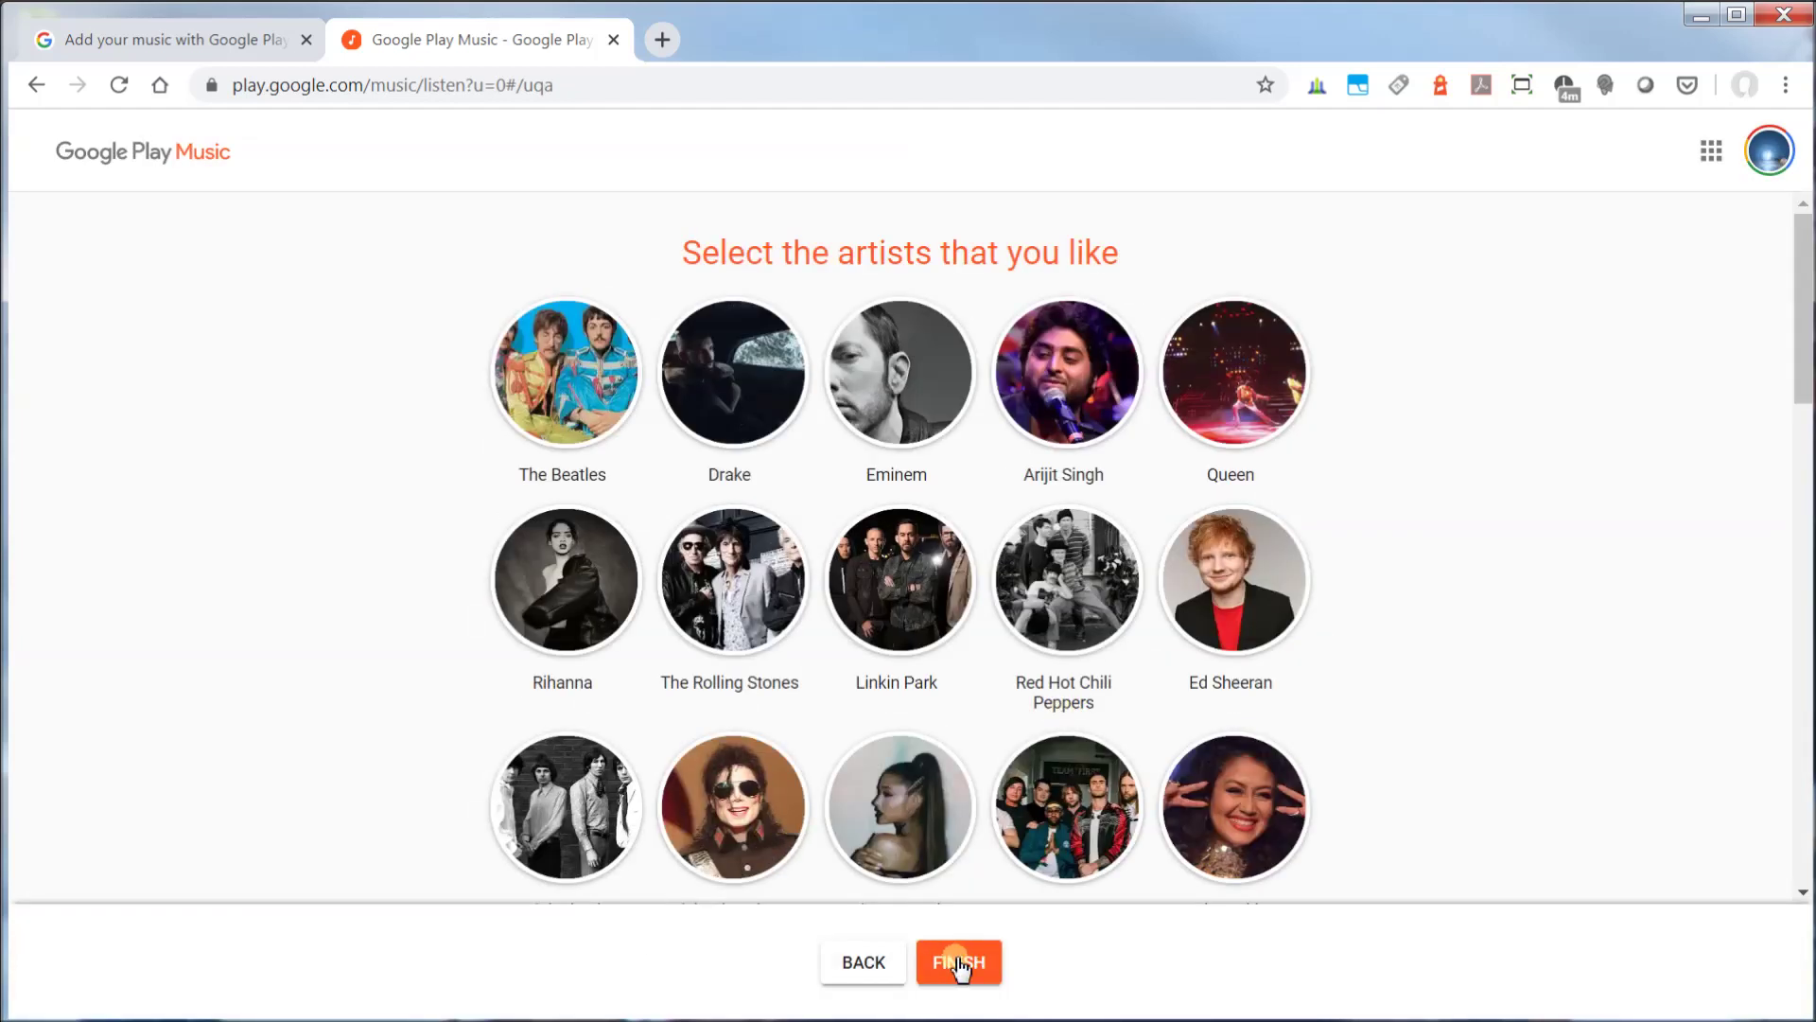
pyautogui.click(959, 963)
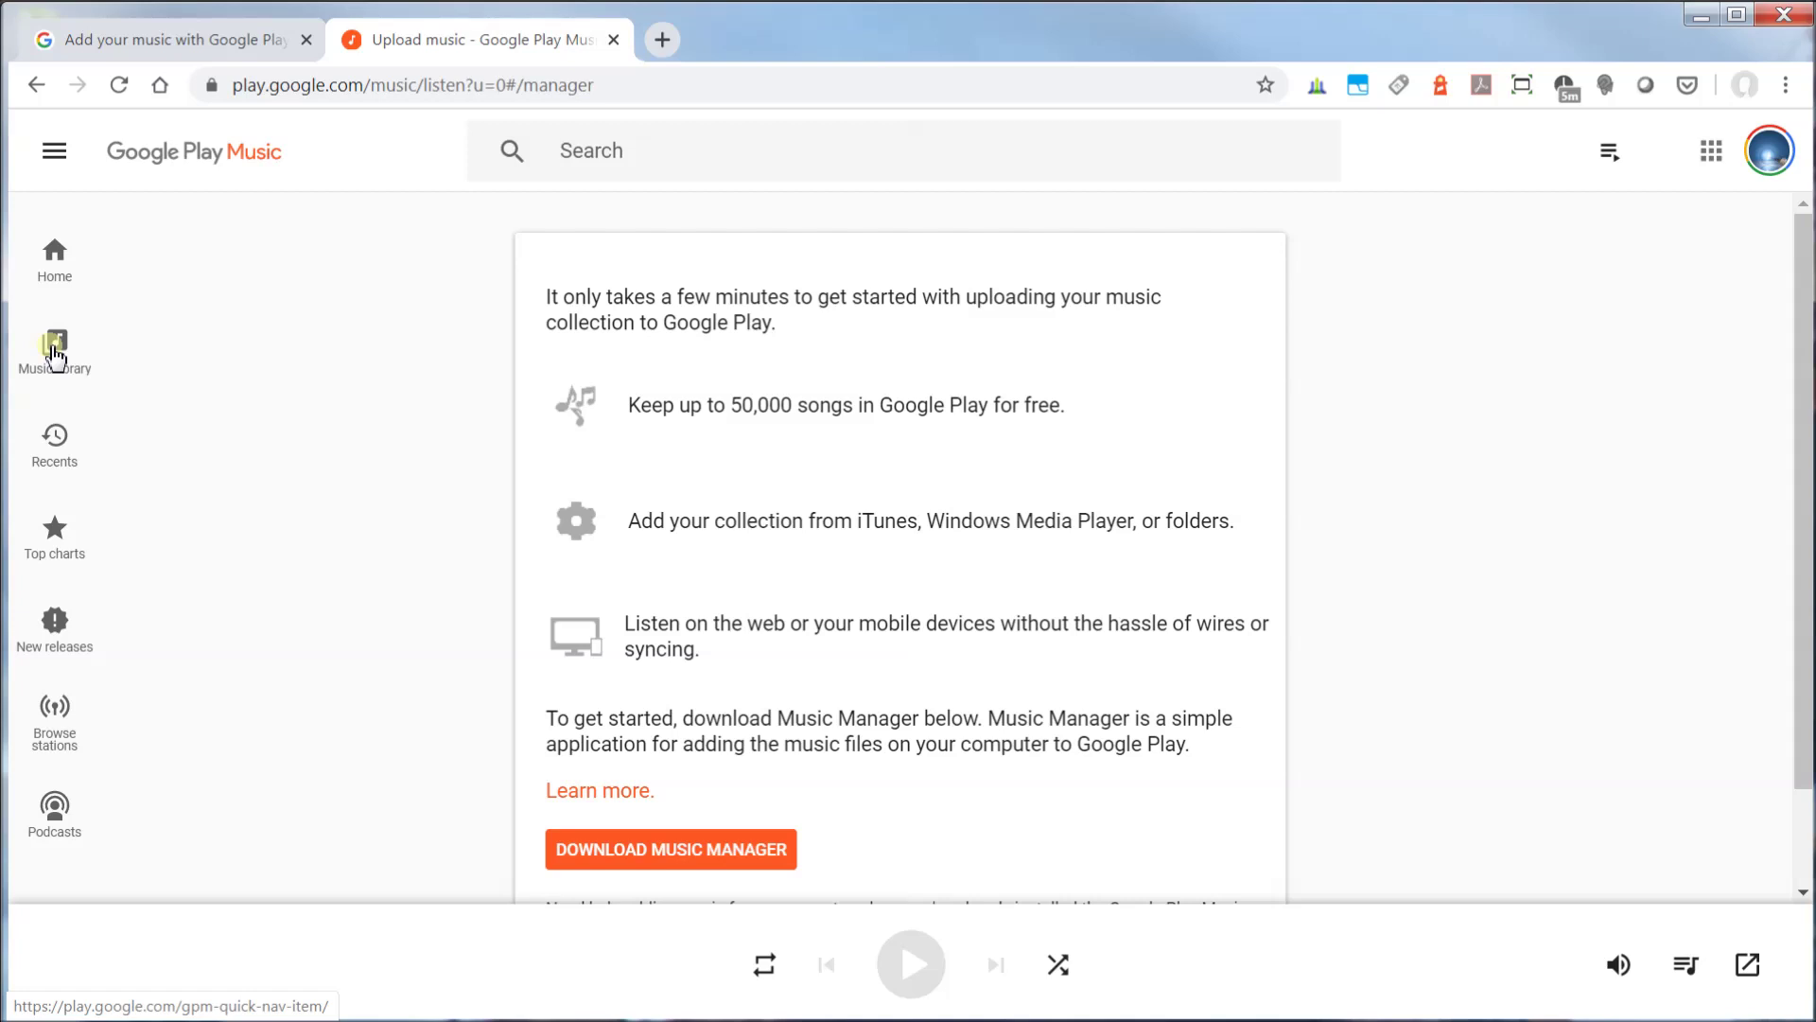
# From the Music library's Albums page, choose ADD YOUR MUSIC
pyautogui.click(54, 351)
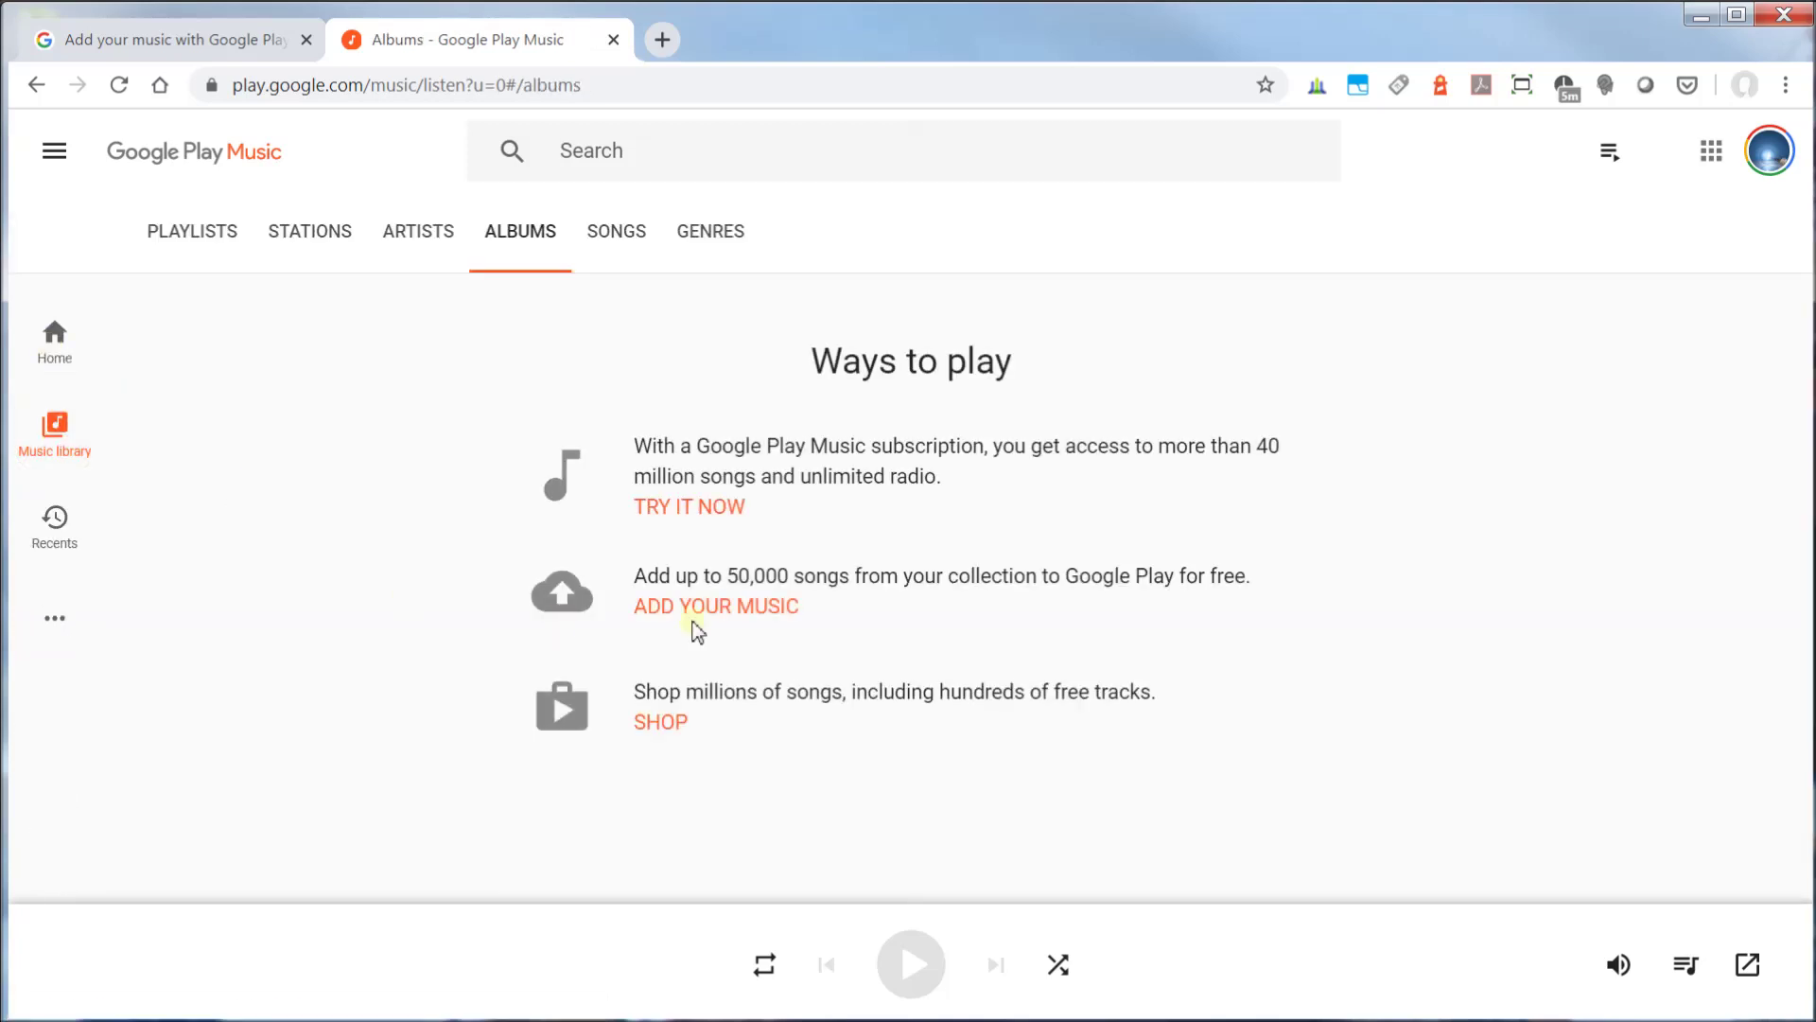
pyautogui.click(735, 608)
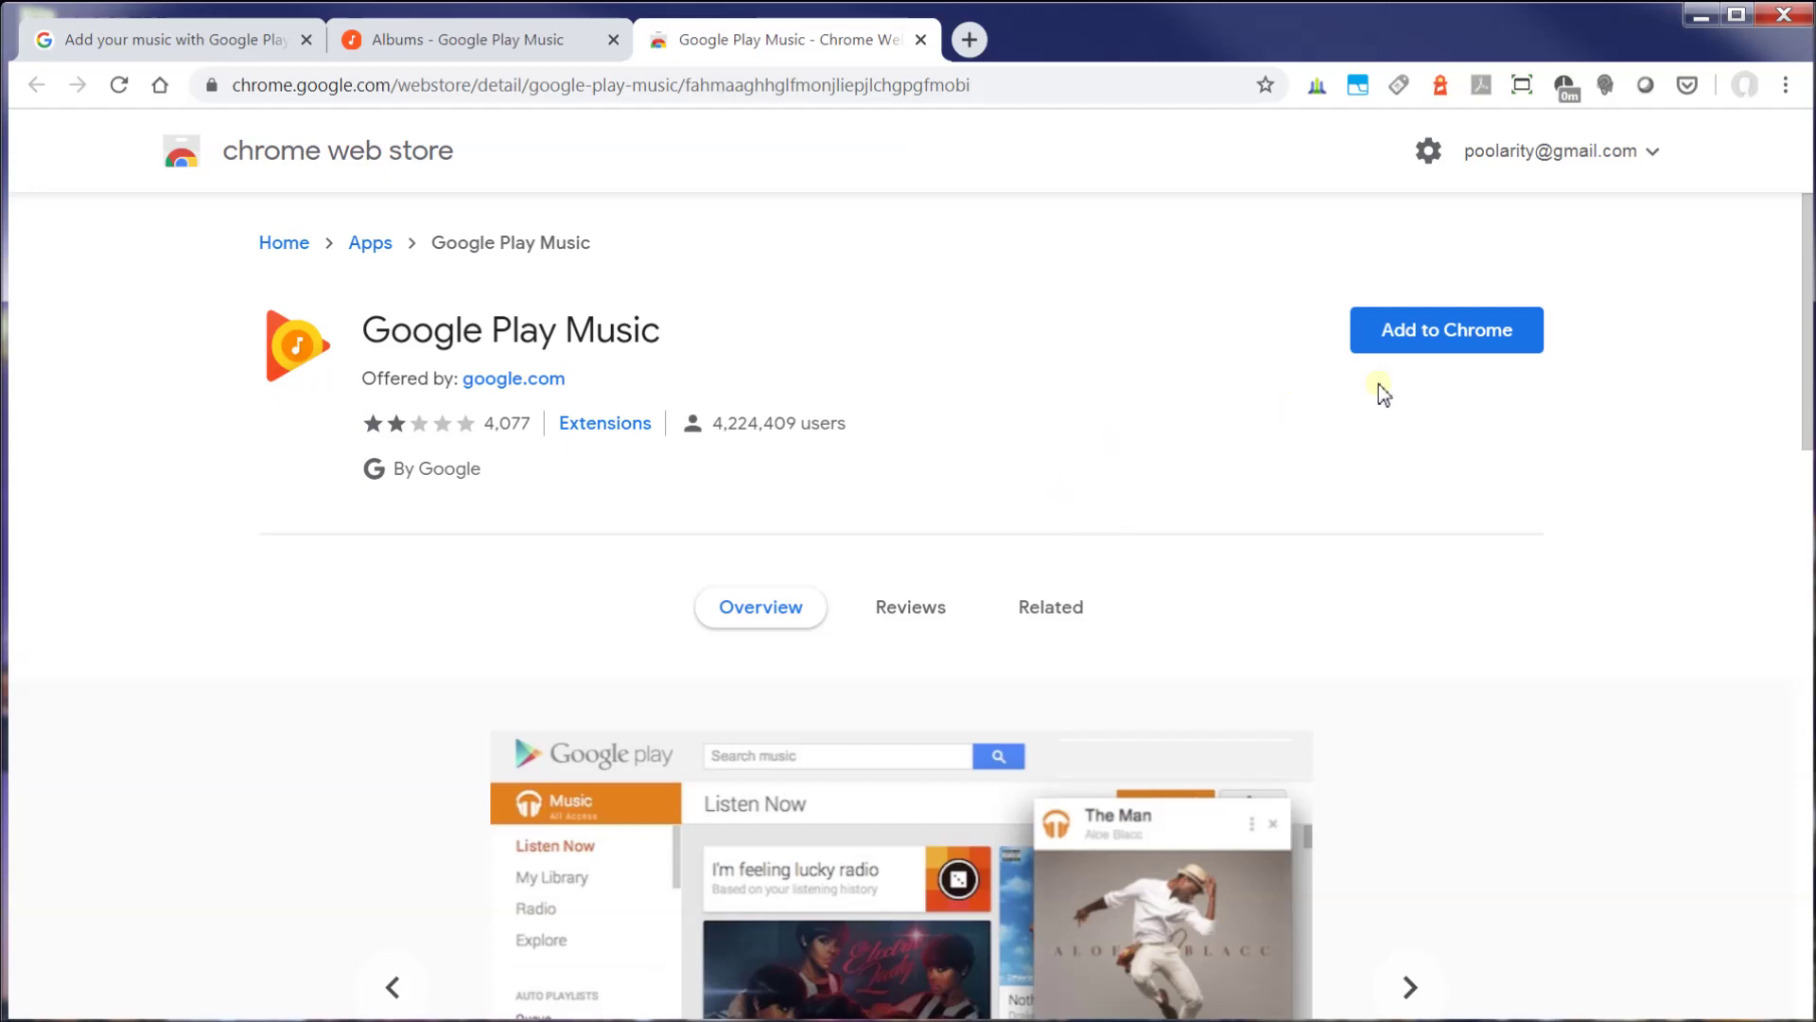
# Add the Google Play Music app to Chrome from its Web Store listing, moving the Mix folder window aside
pyautogui.click(1431, 336)
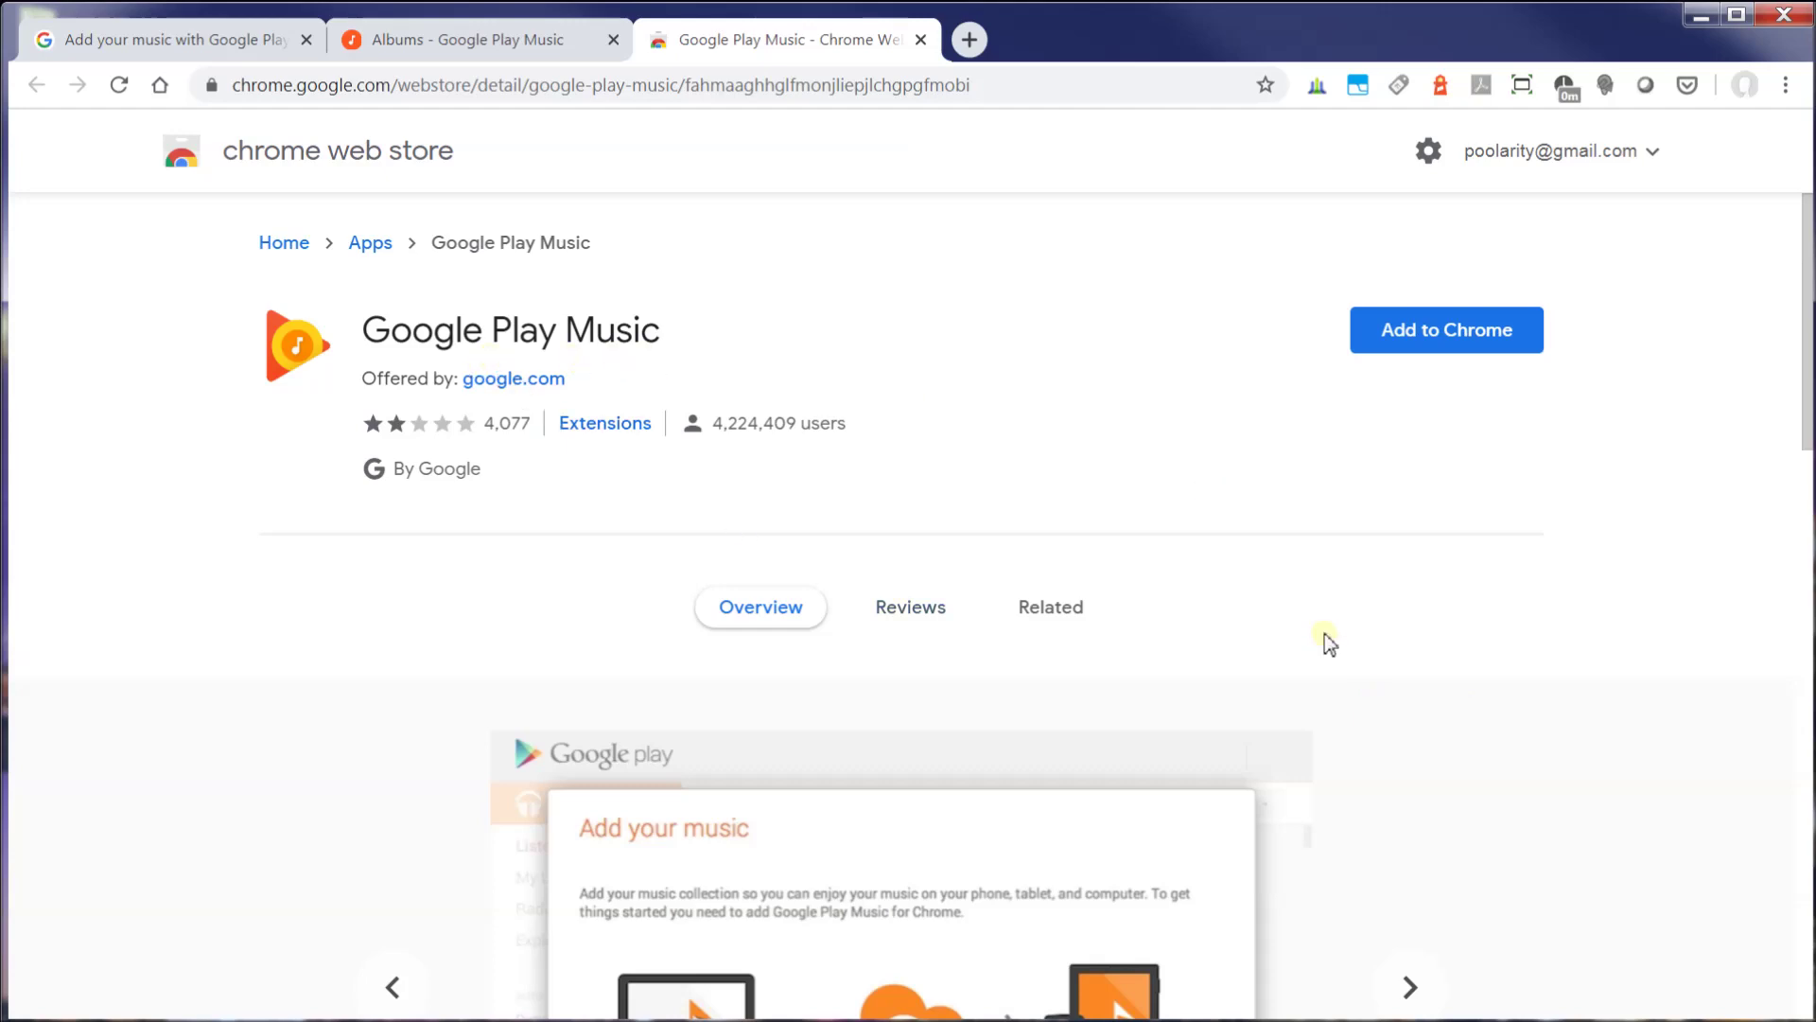
pyautogui.scroll(-4, 1324, 634)
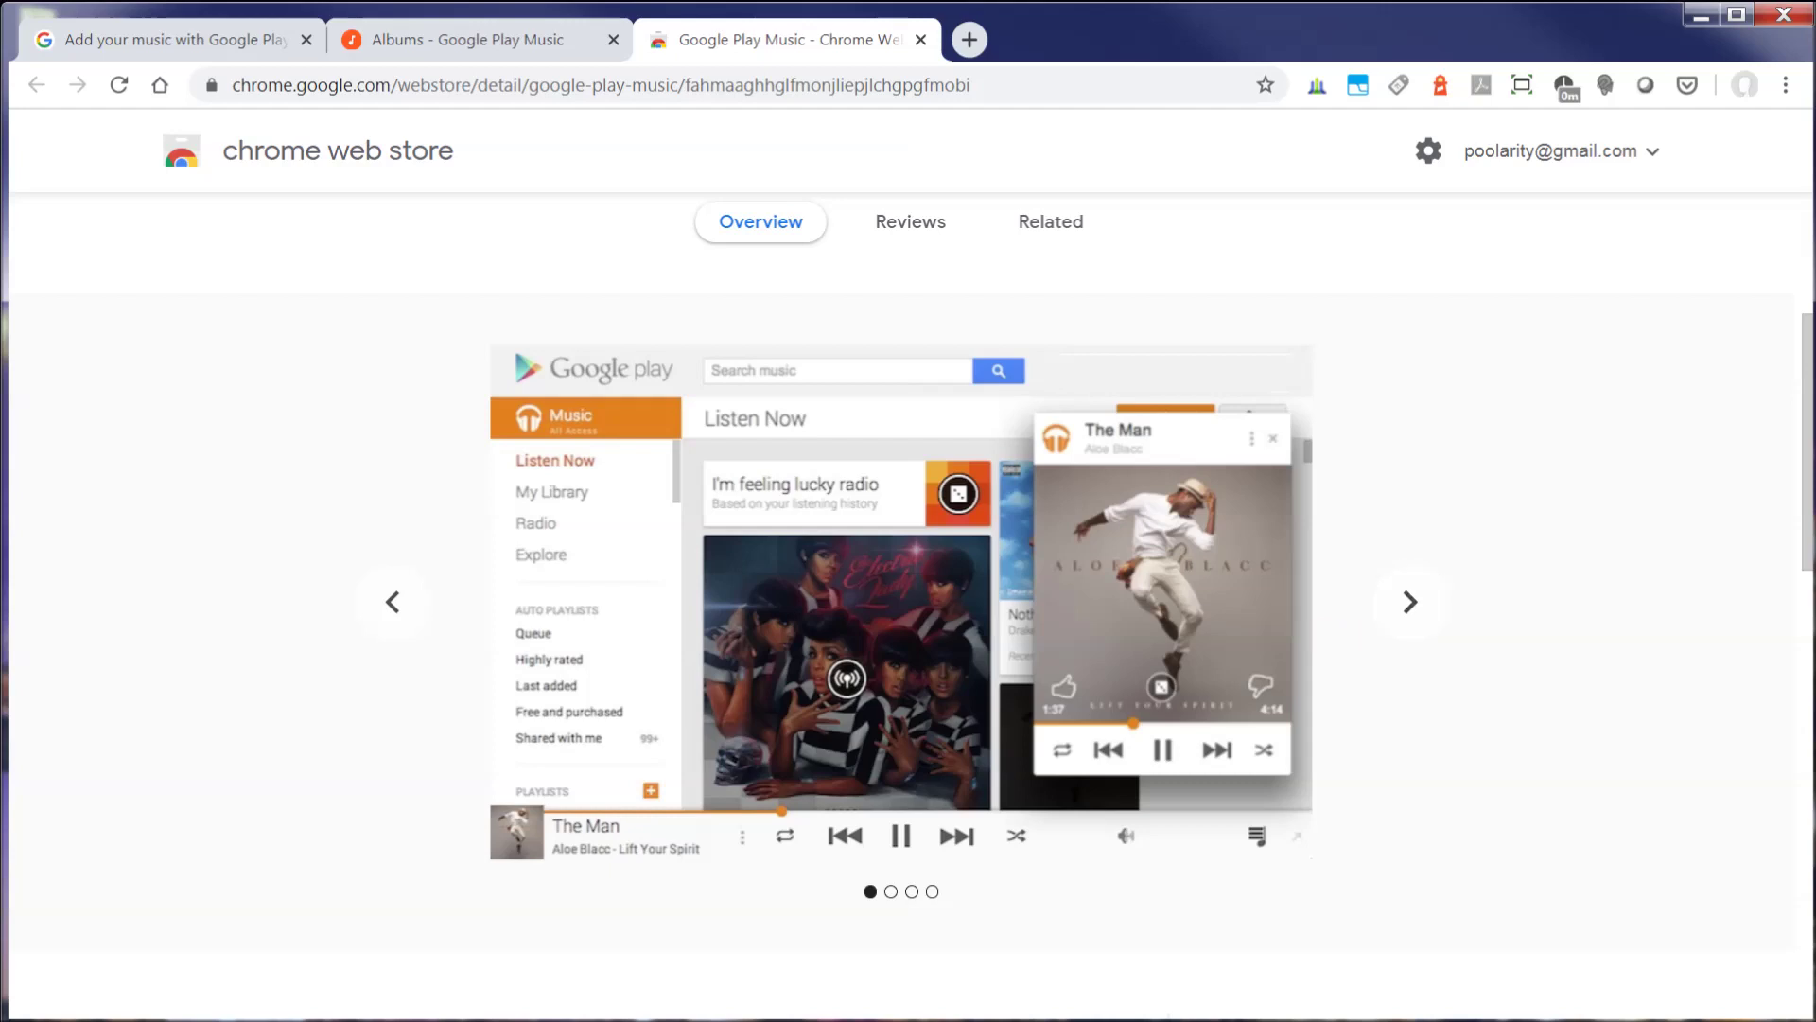
pyautogui.hotkey('alt', 'Tab')
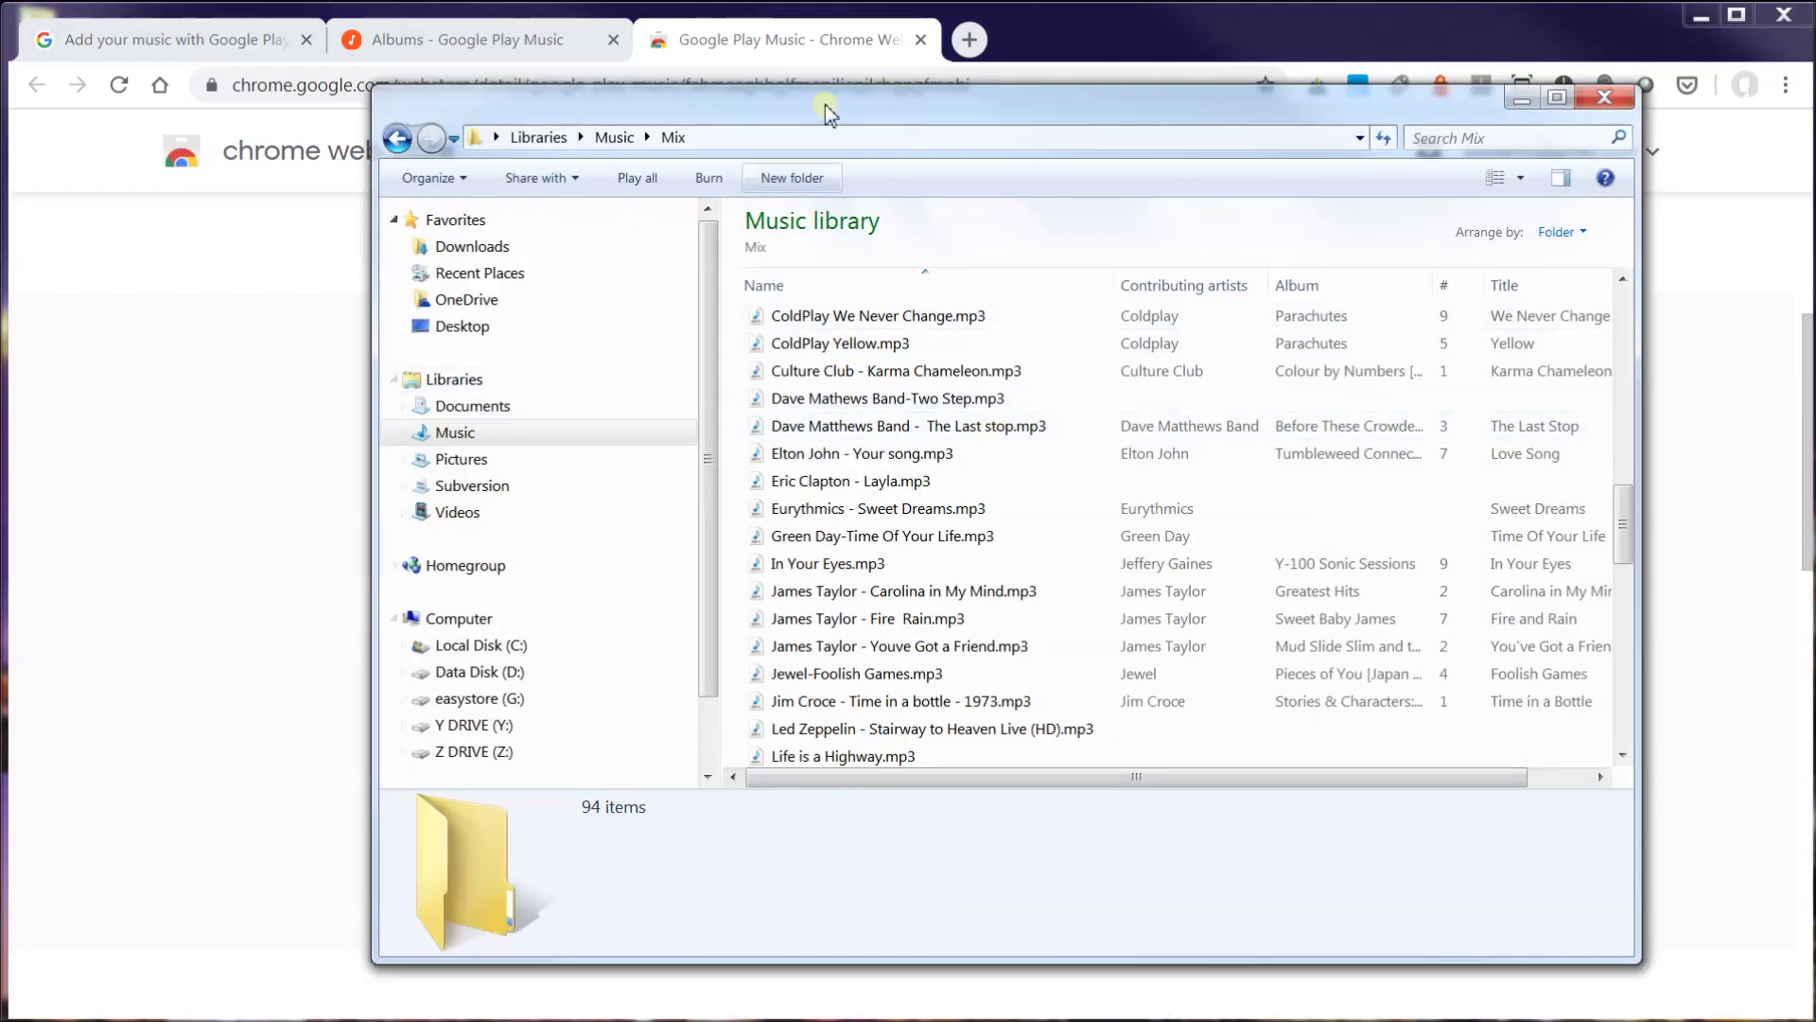
pyautogui.moveTo(830, 113); pyautogui.dragTo(1547, 131)
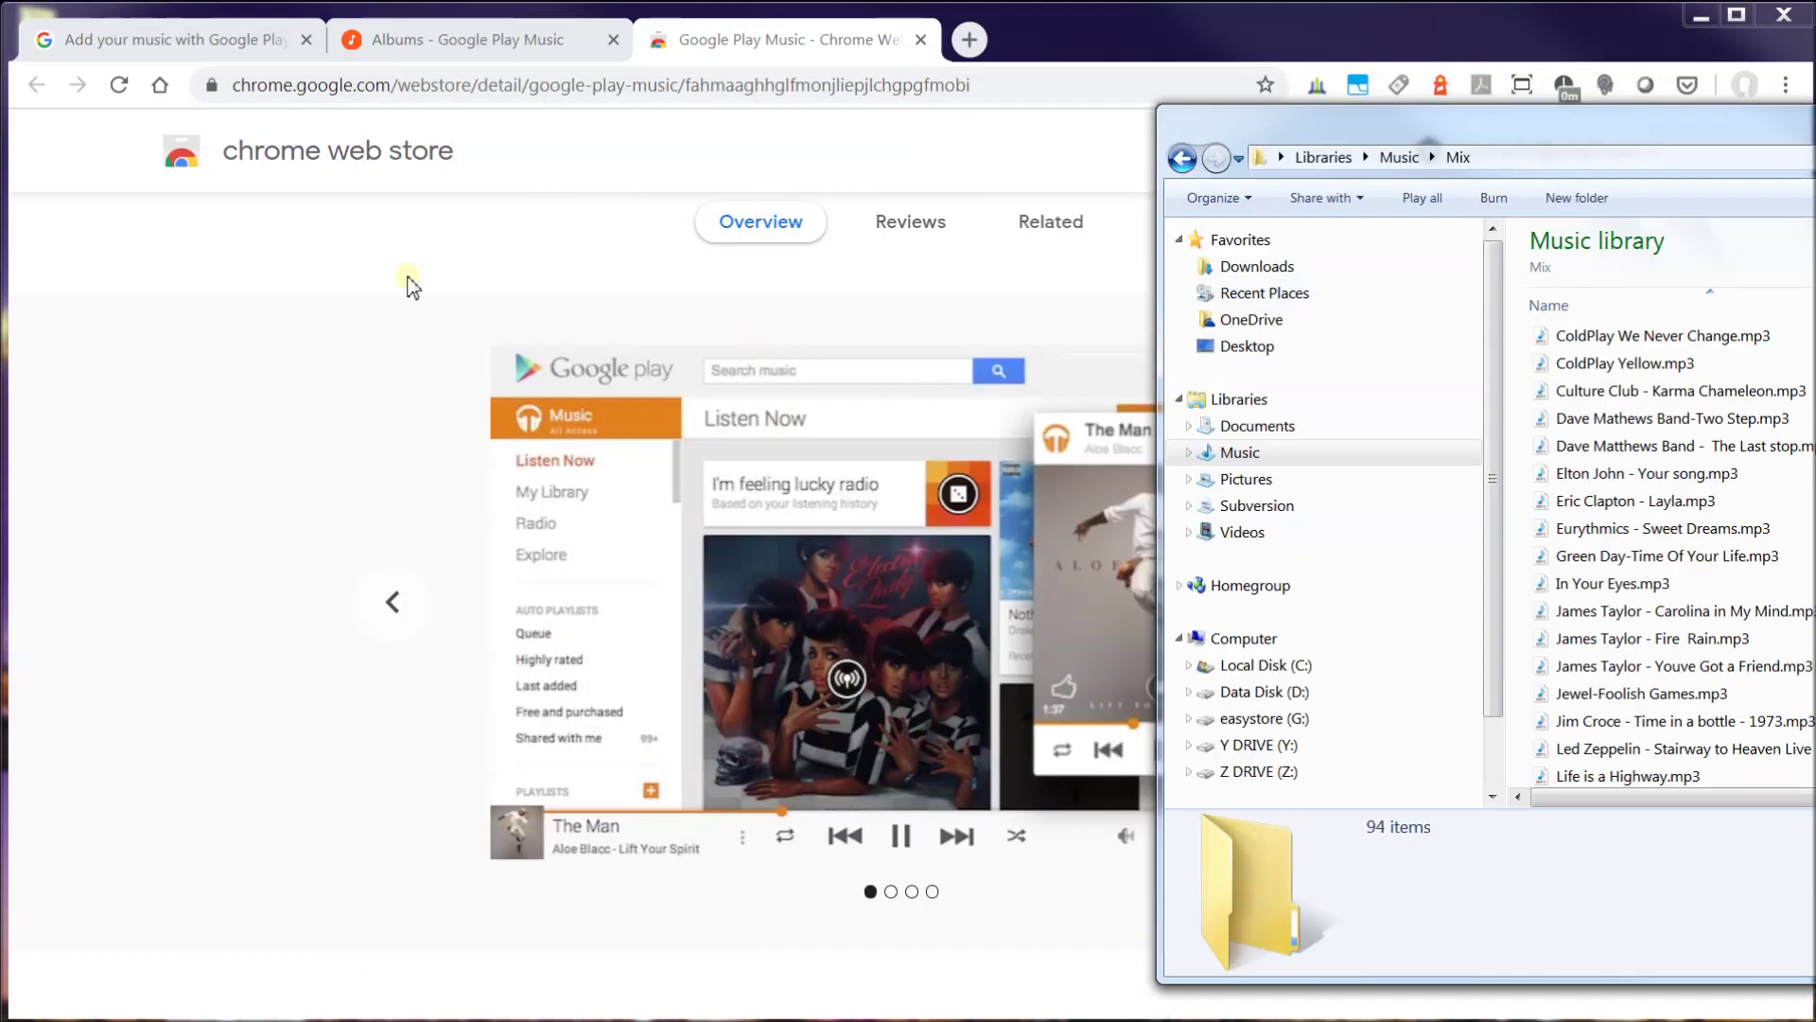
pyautogui.click(133, 506)
pyautogui.scroll(3, 1457, 402)
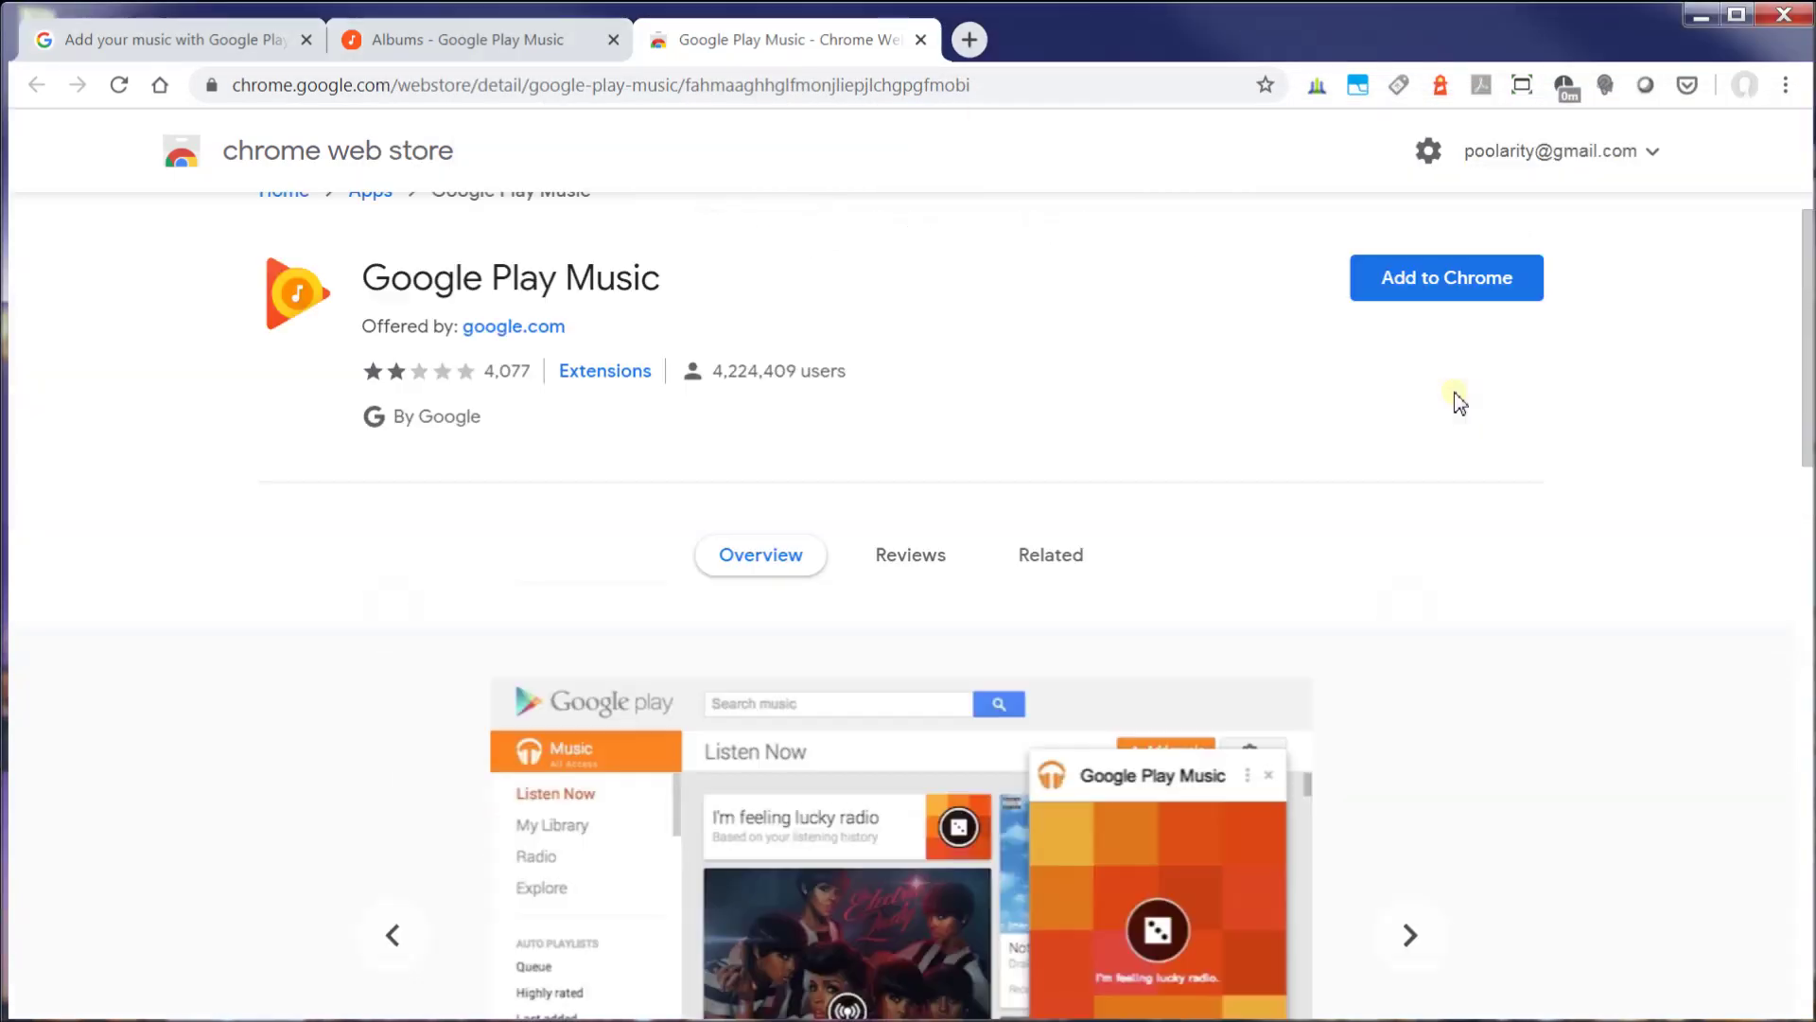
pyautogui.click(1442, 343)
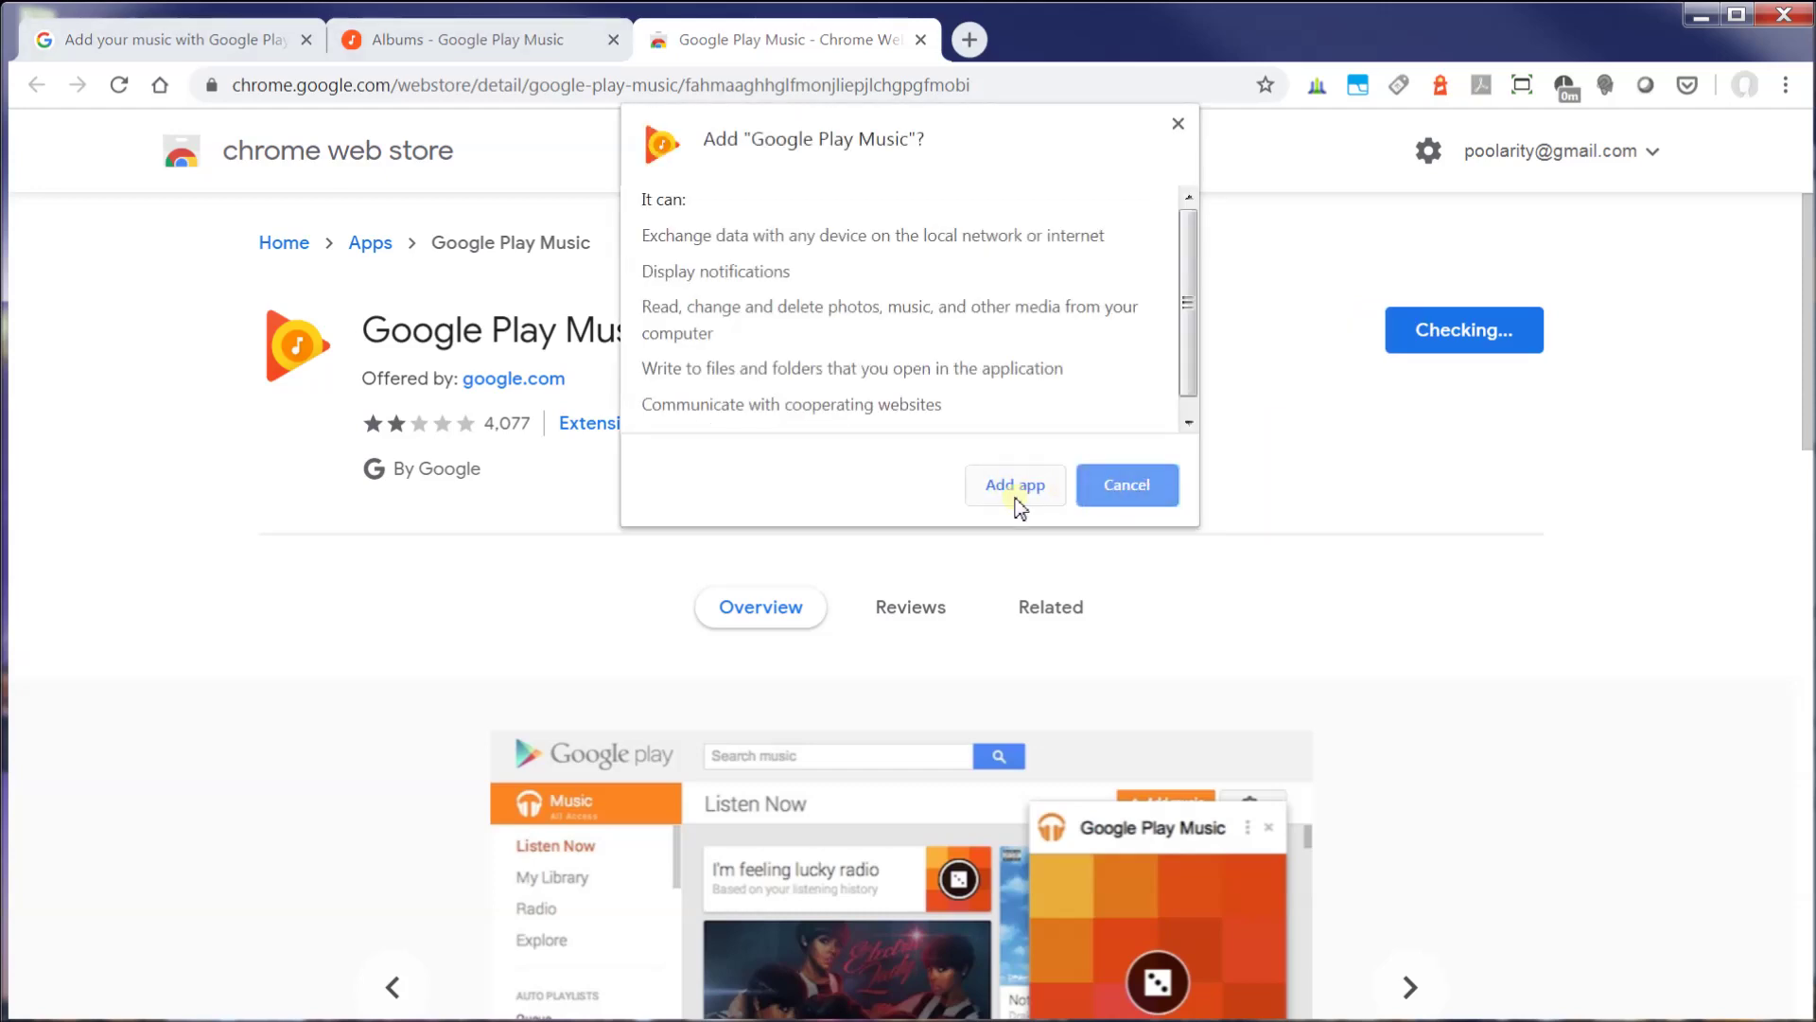
pyautogui.click(1015, 499)
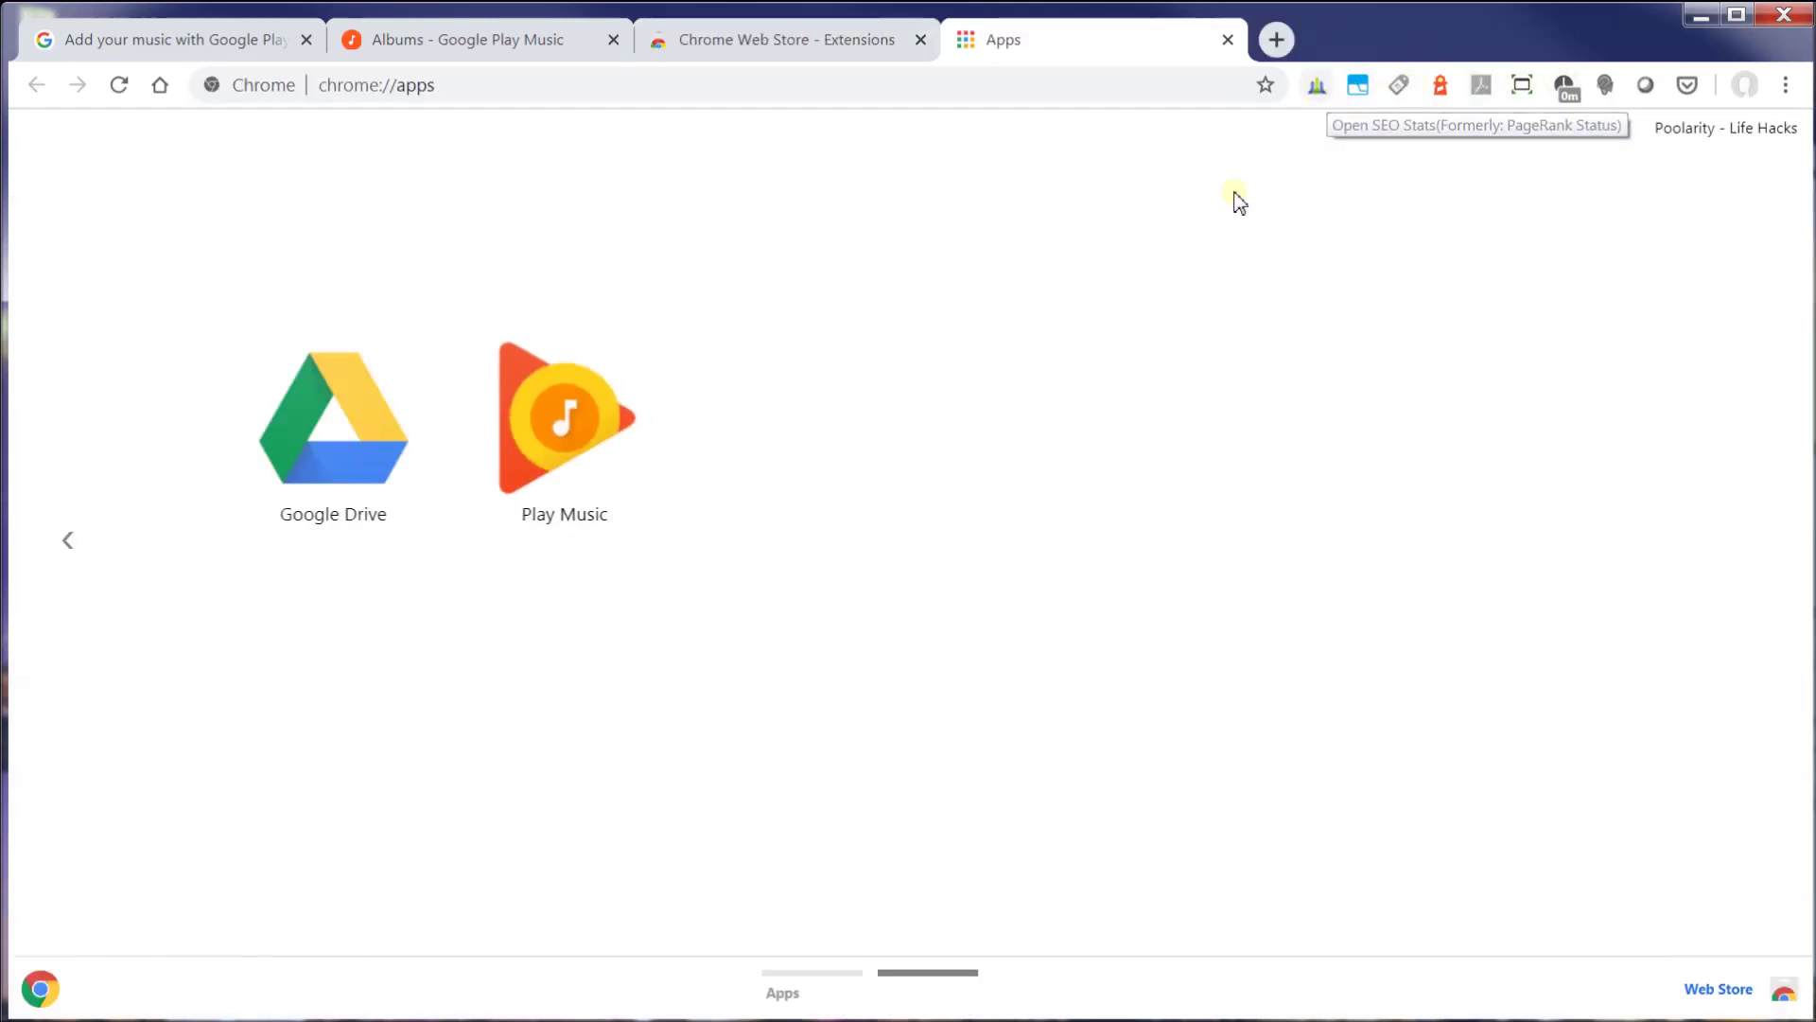
# Close the Apps page and launch Google Play Music from its store listing's Related tab
pyautogui.hotkey('ctrl', 'w')
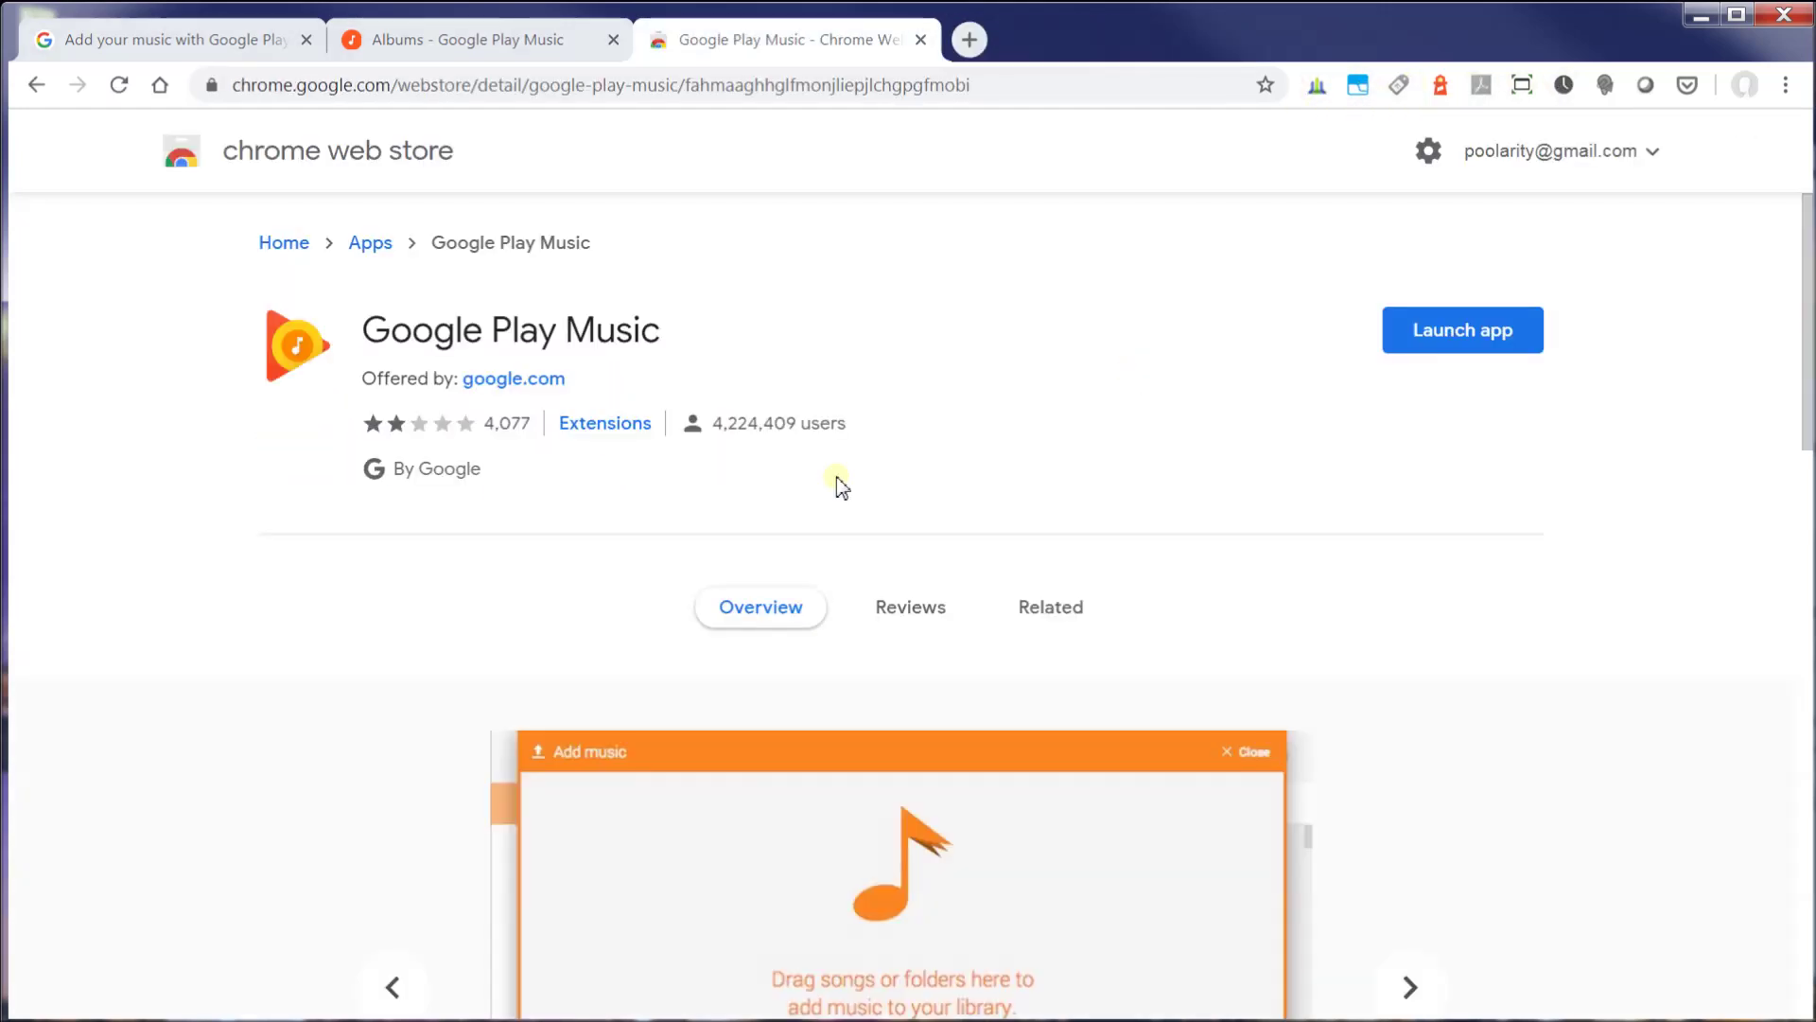
pyautogui.click(1051, 607)
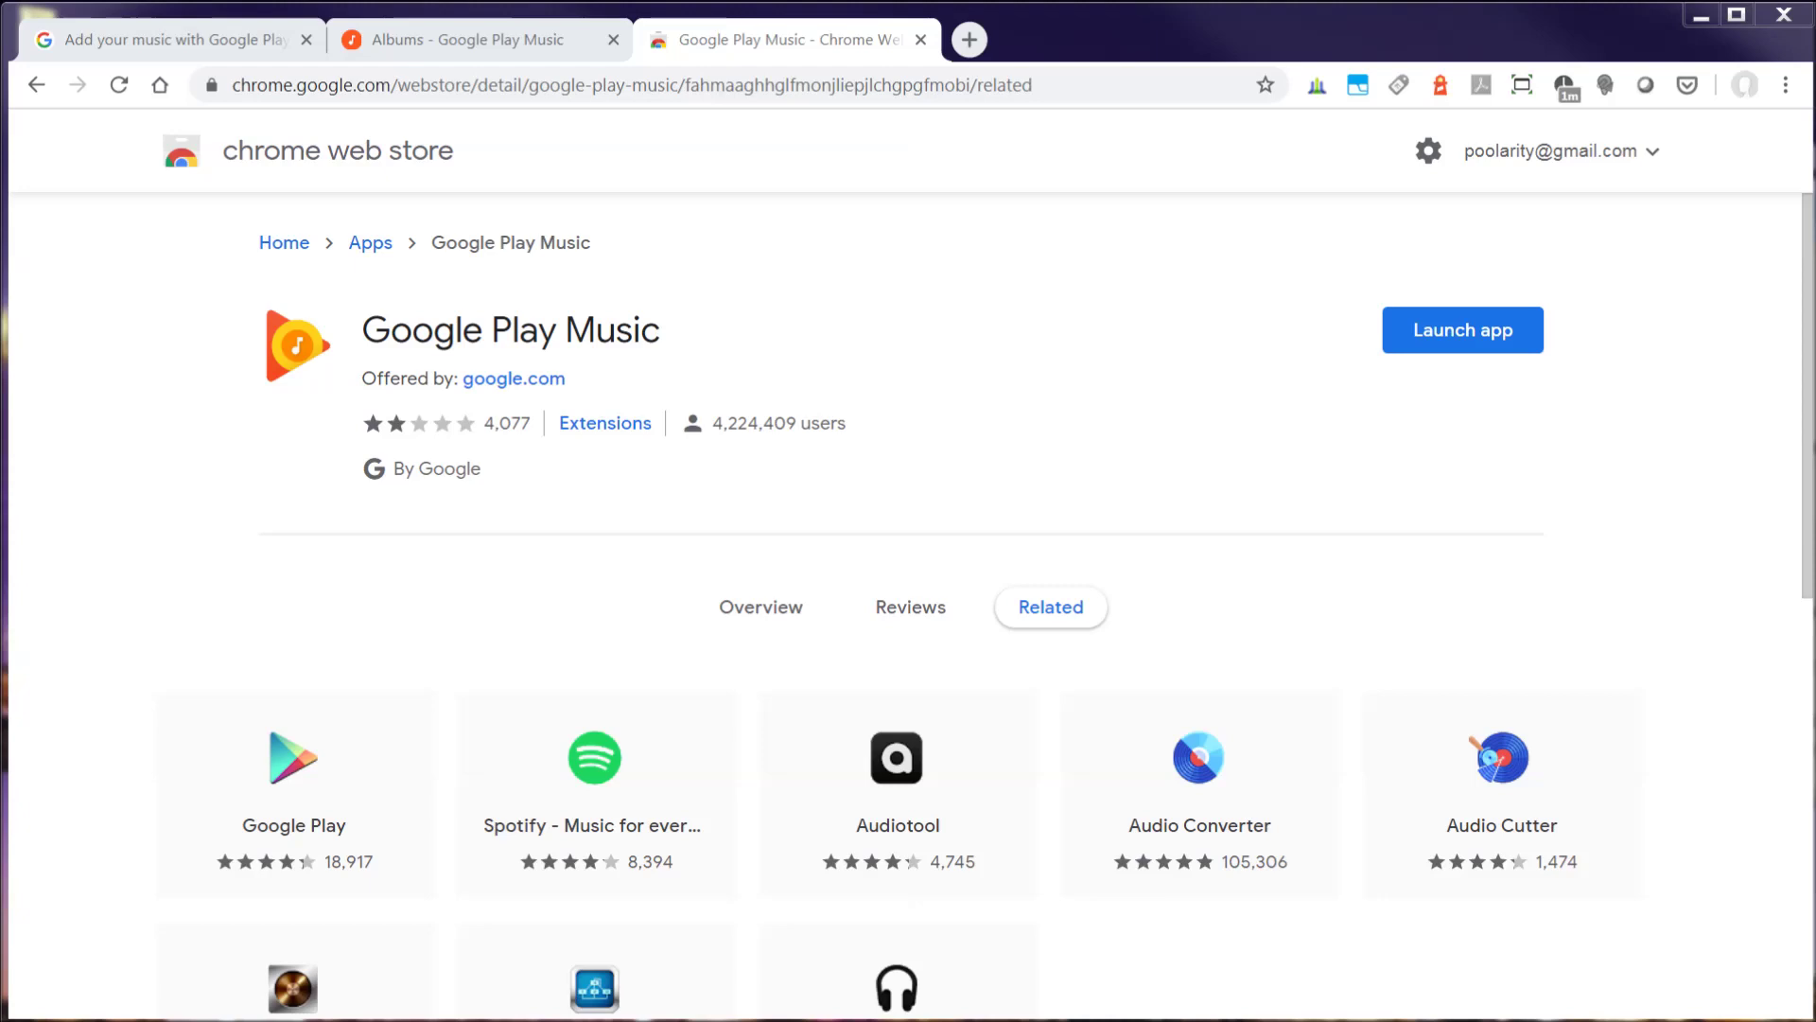
pyautogui.click(1463, 329)
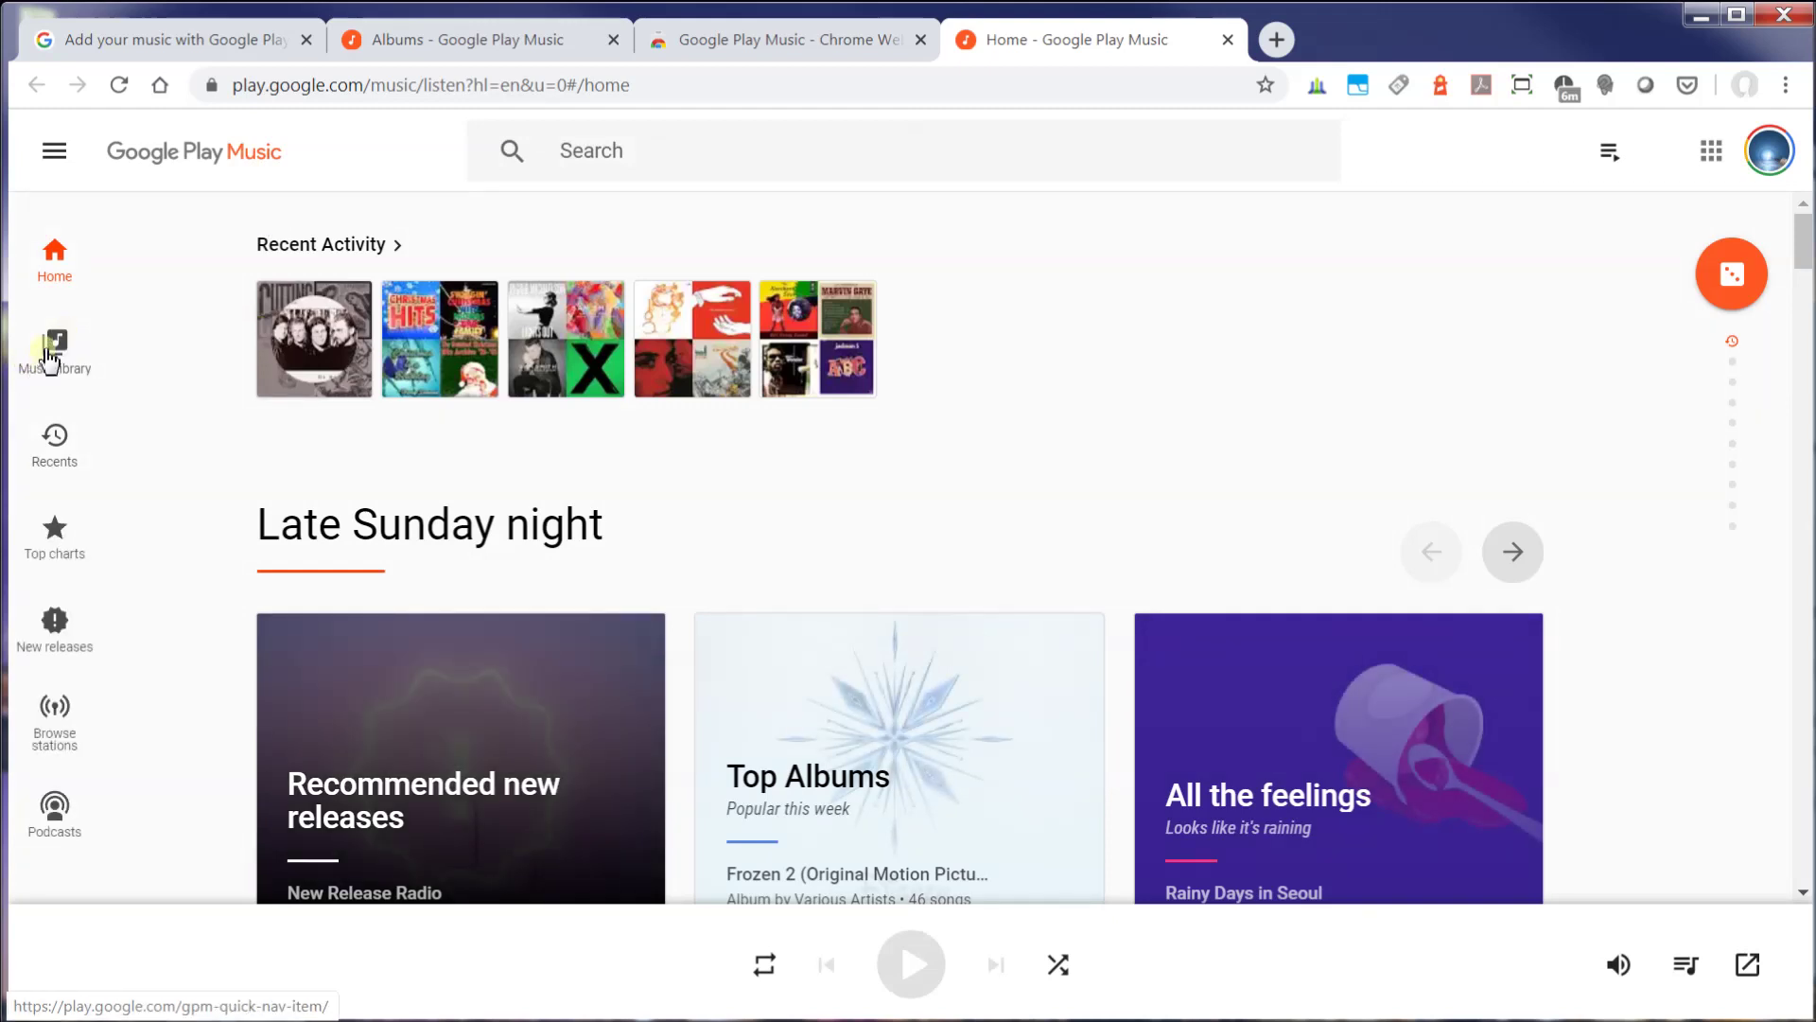
# Drag ColdPlay Yellow.mp3 from the Mix folder into the library's Add music drop zone
pyautogui.click(49, 352)
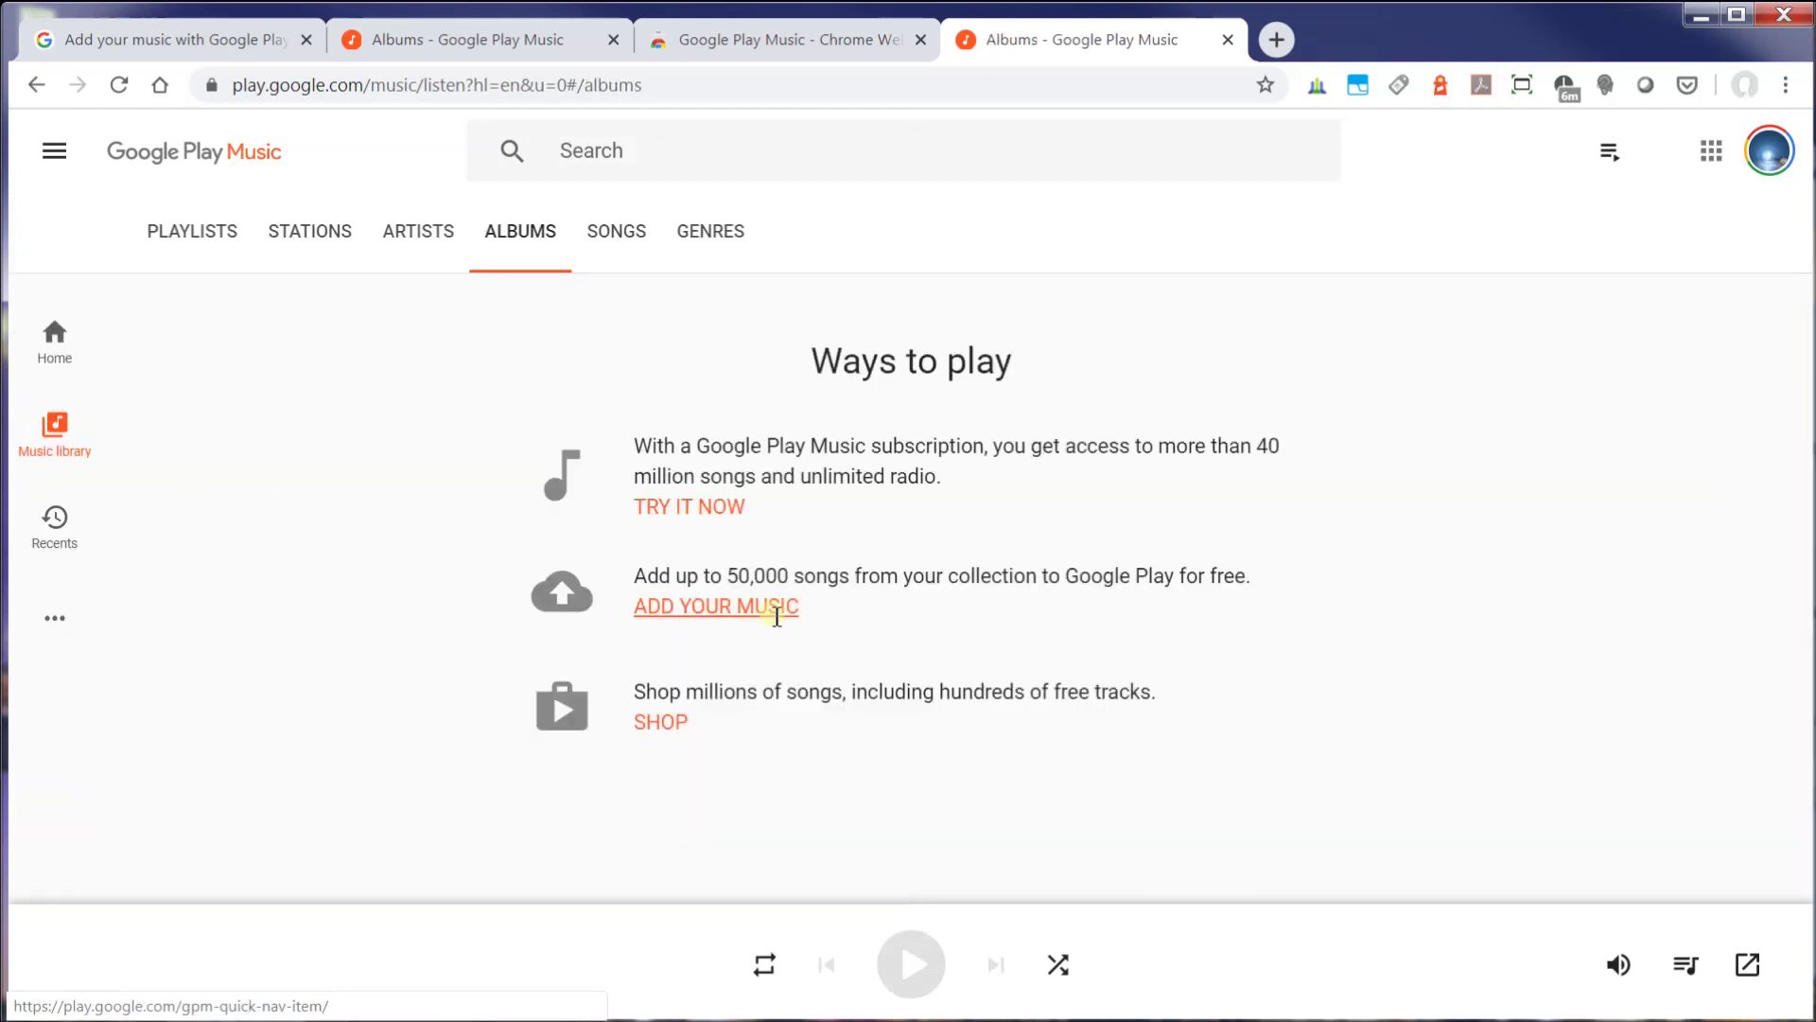
pyautogui.click(722, 607)
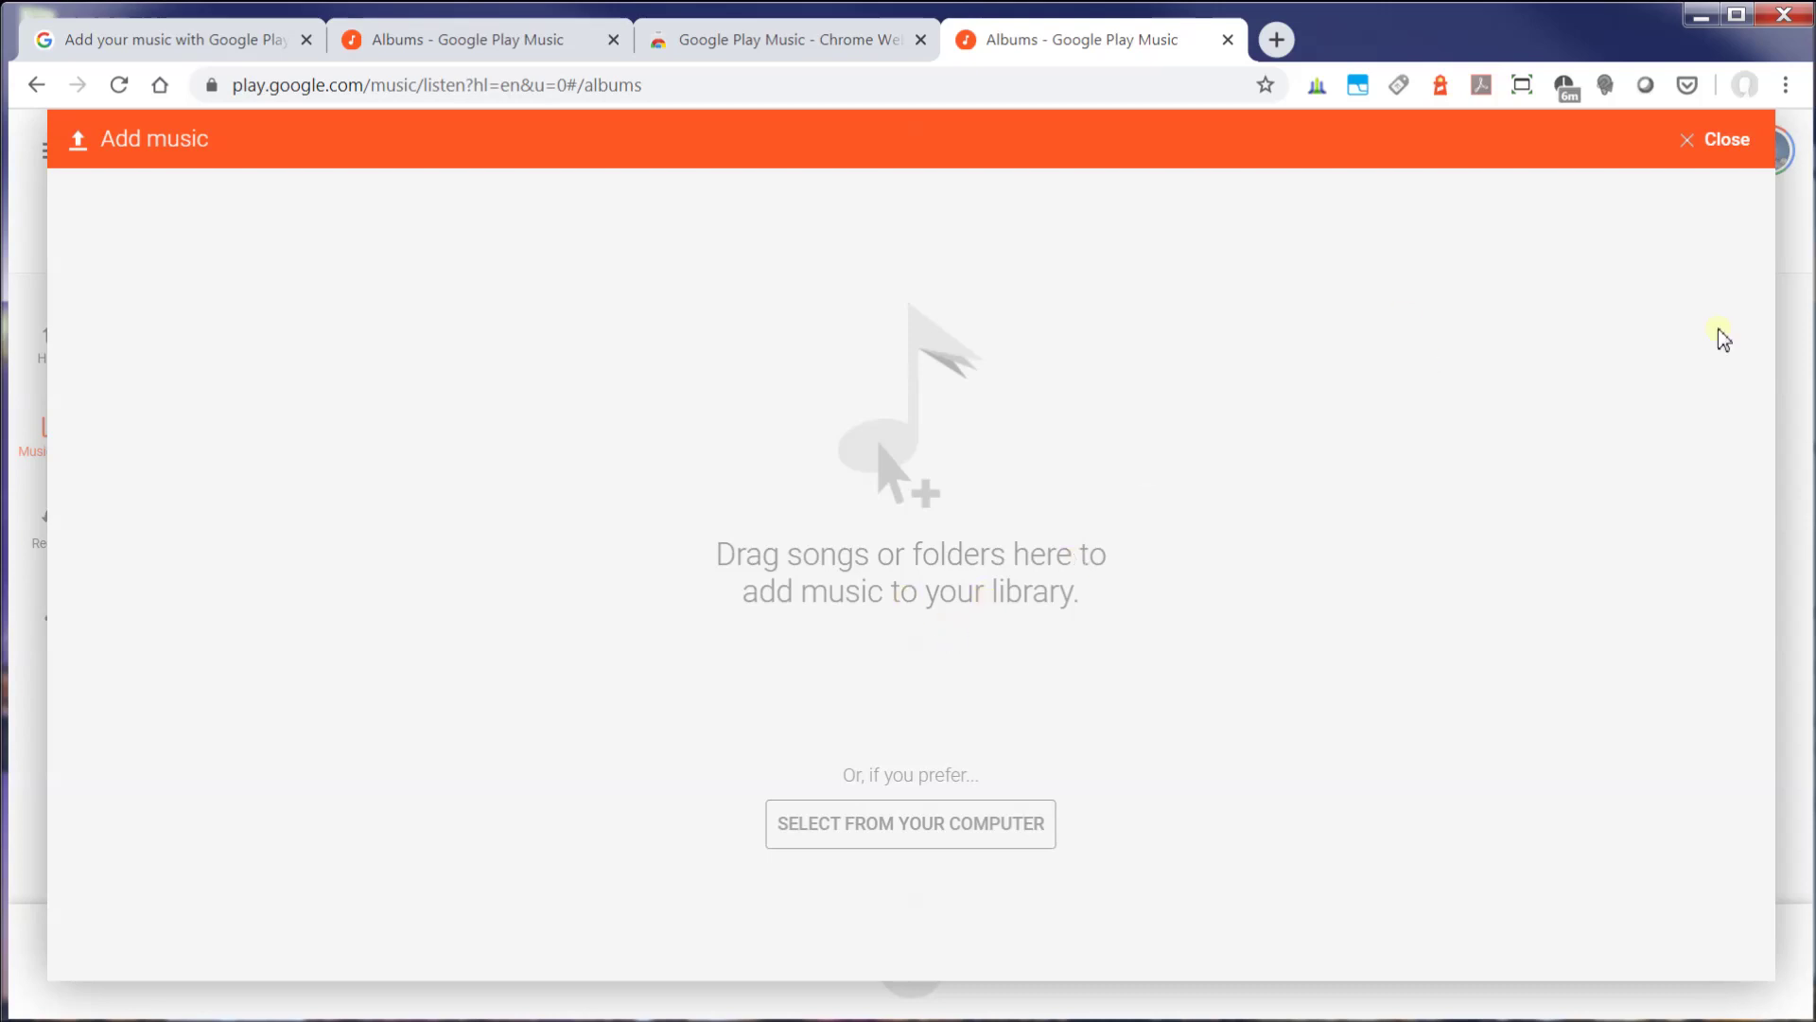
pyautogui.hotkey('alt', 'Tab')
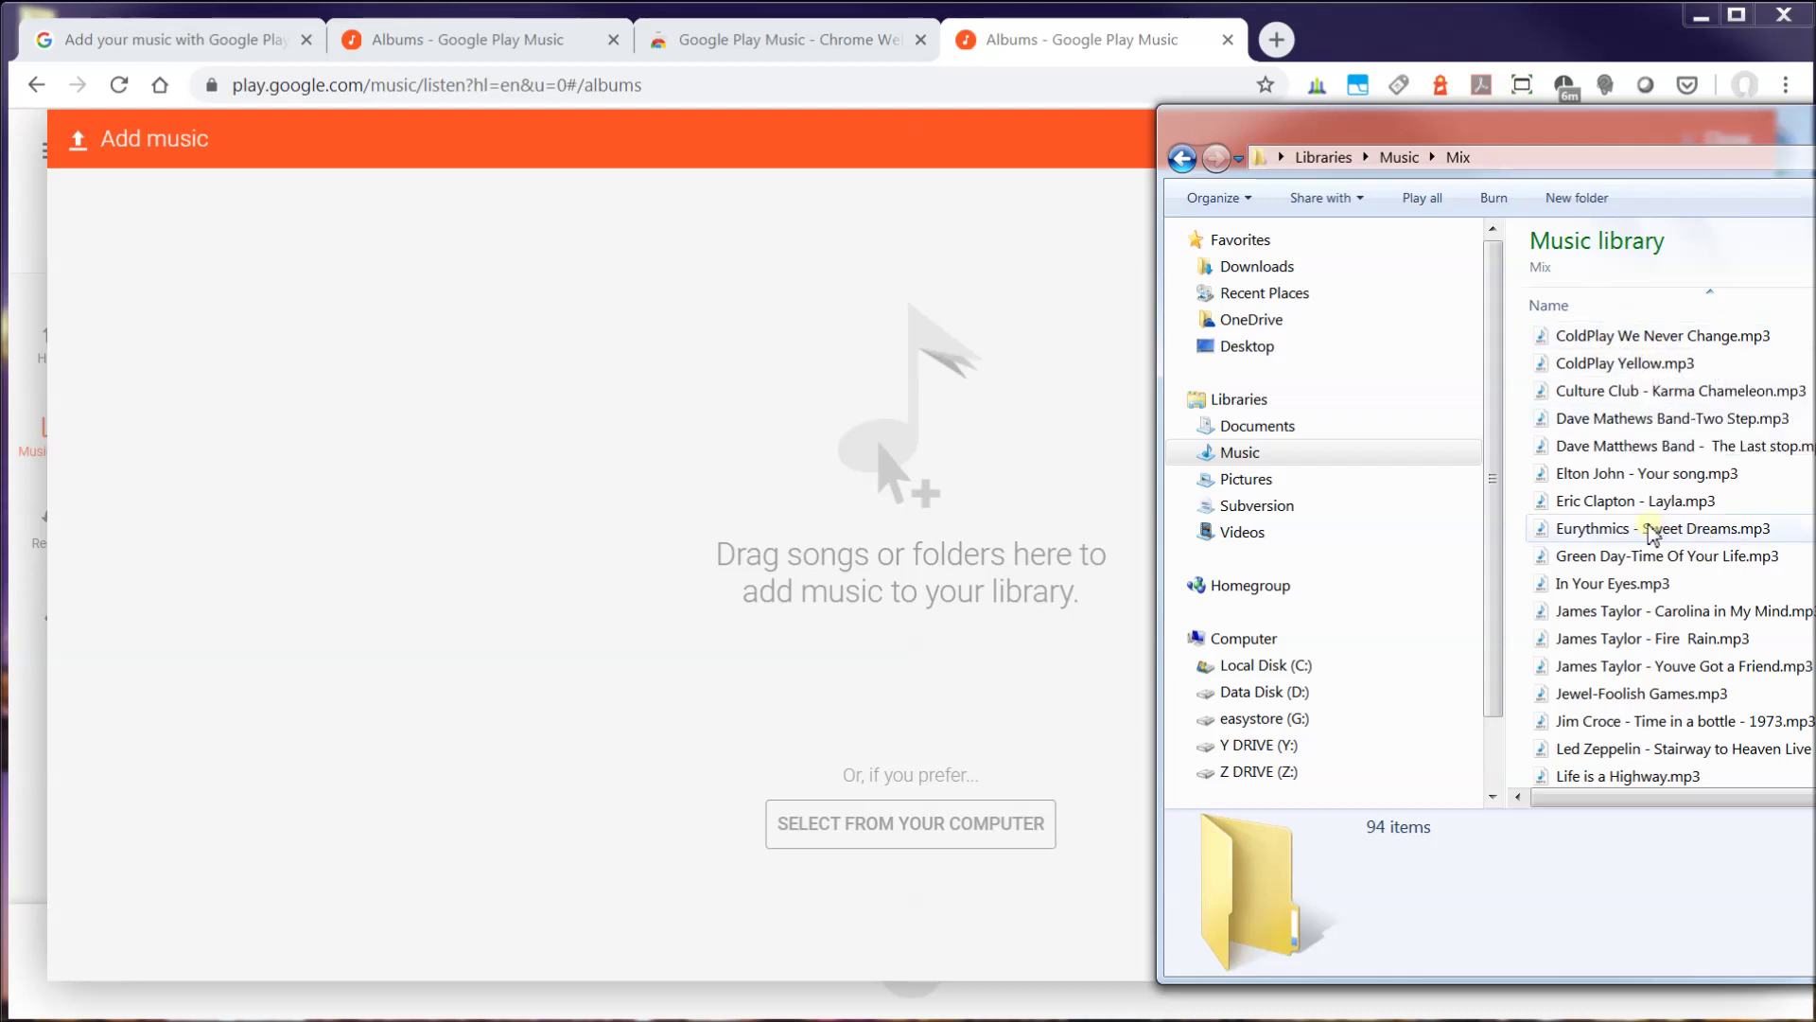
pyautogui.scroll(1, 1651, 535)
pyautogui.moveTo(1646, 452); pyautogui.dragTo(883, 511)
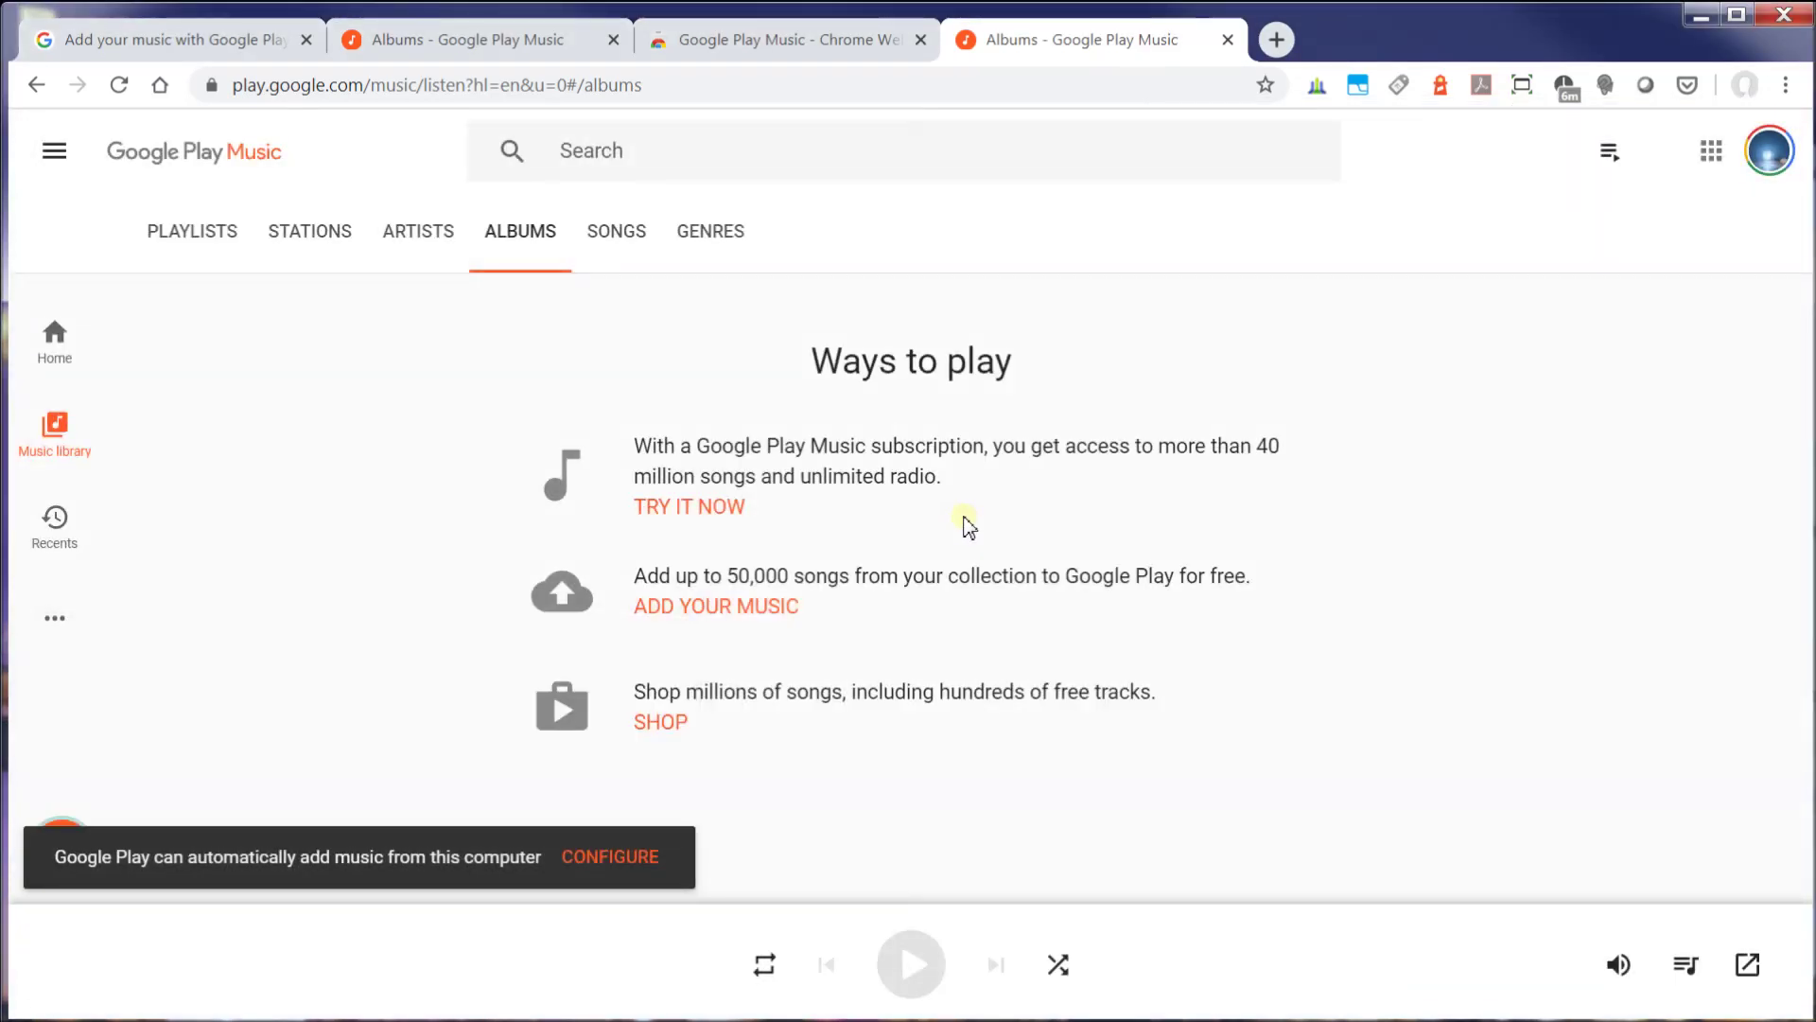
pyautogui.moveTo(73, 863)
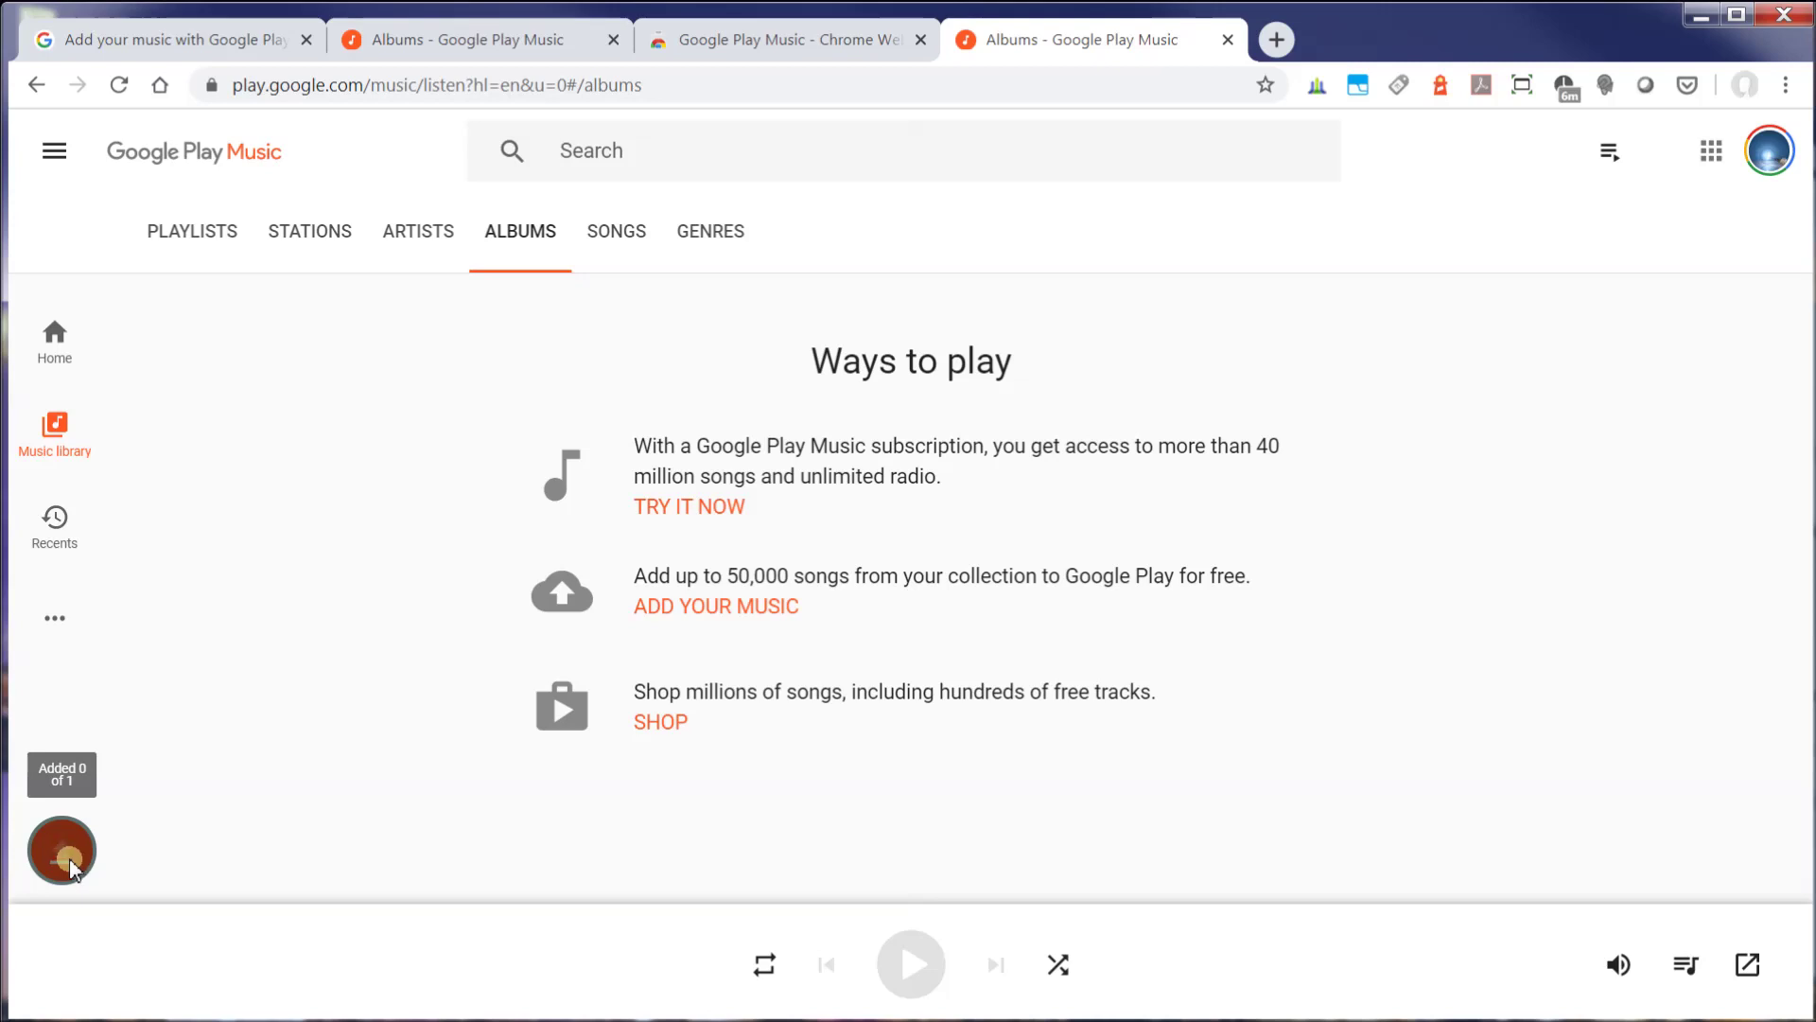
# Upload Green Day-Time Of Your Life.mp3, configure automatic adding, and open the Parachutes album
pyautogui.click(761, 606)
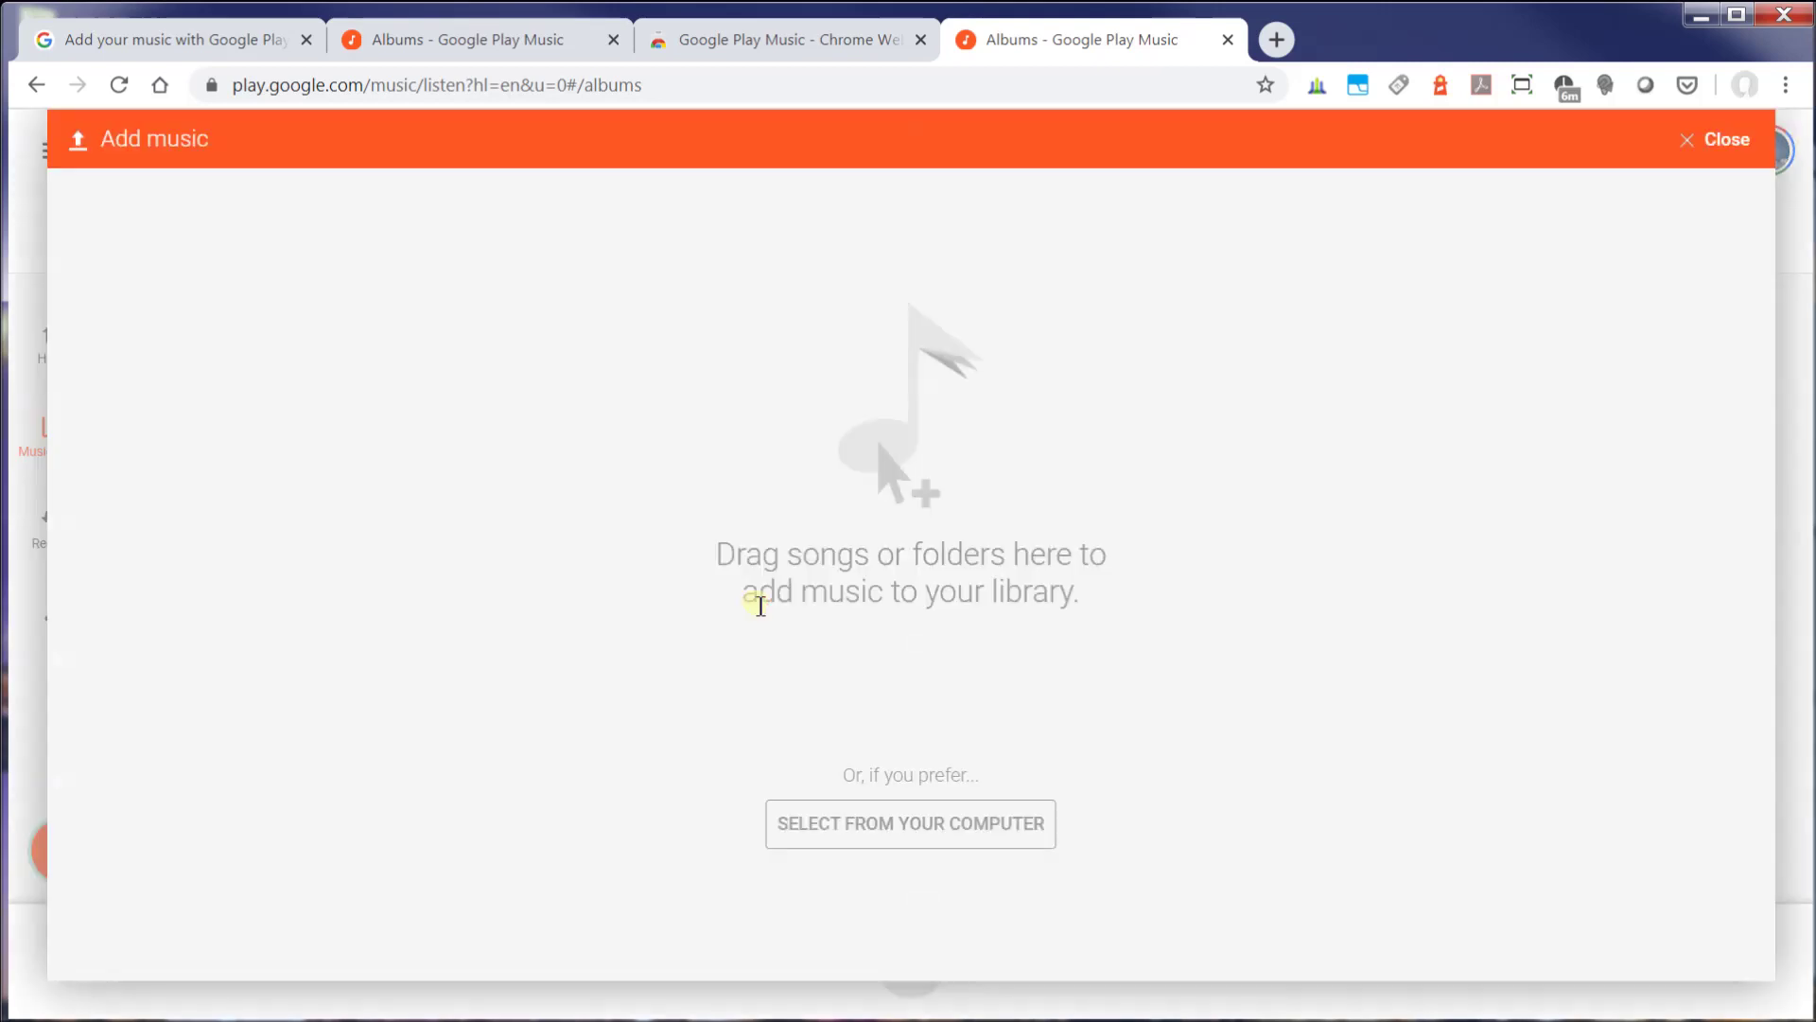
pyautogui.hotkey('alt', 'Tab')
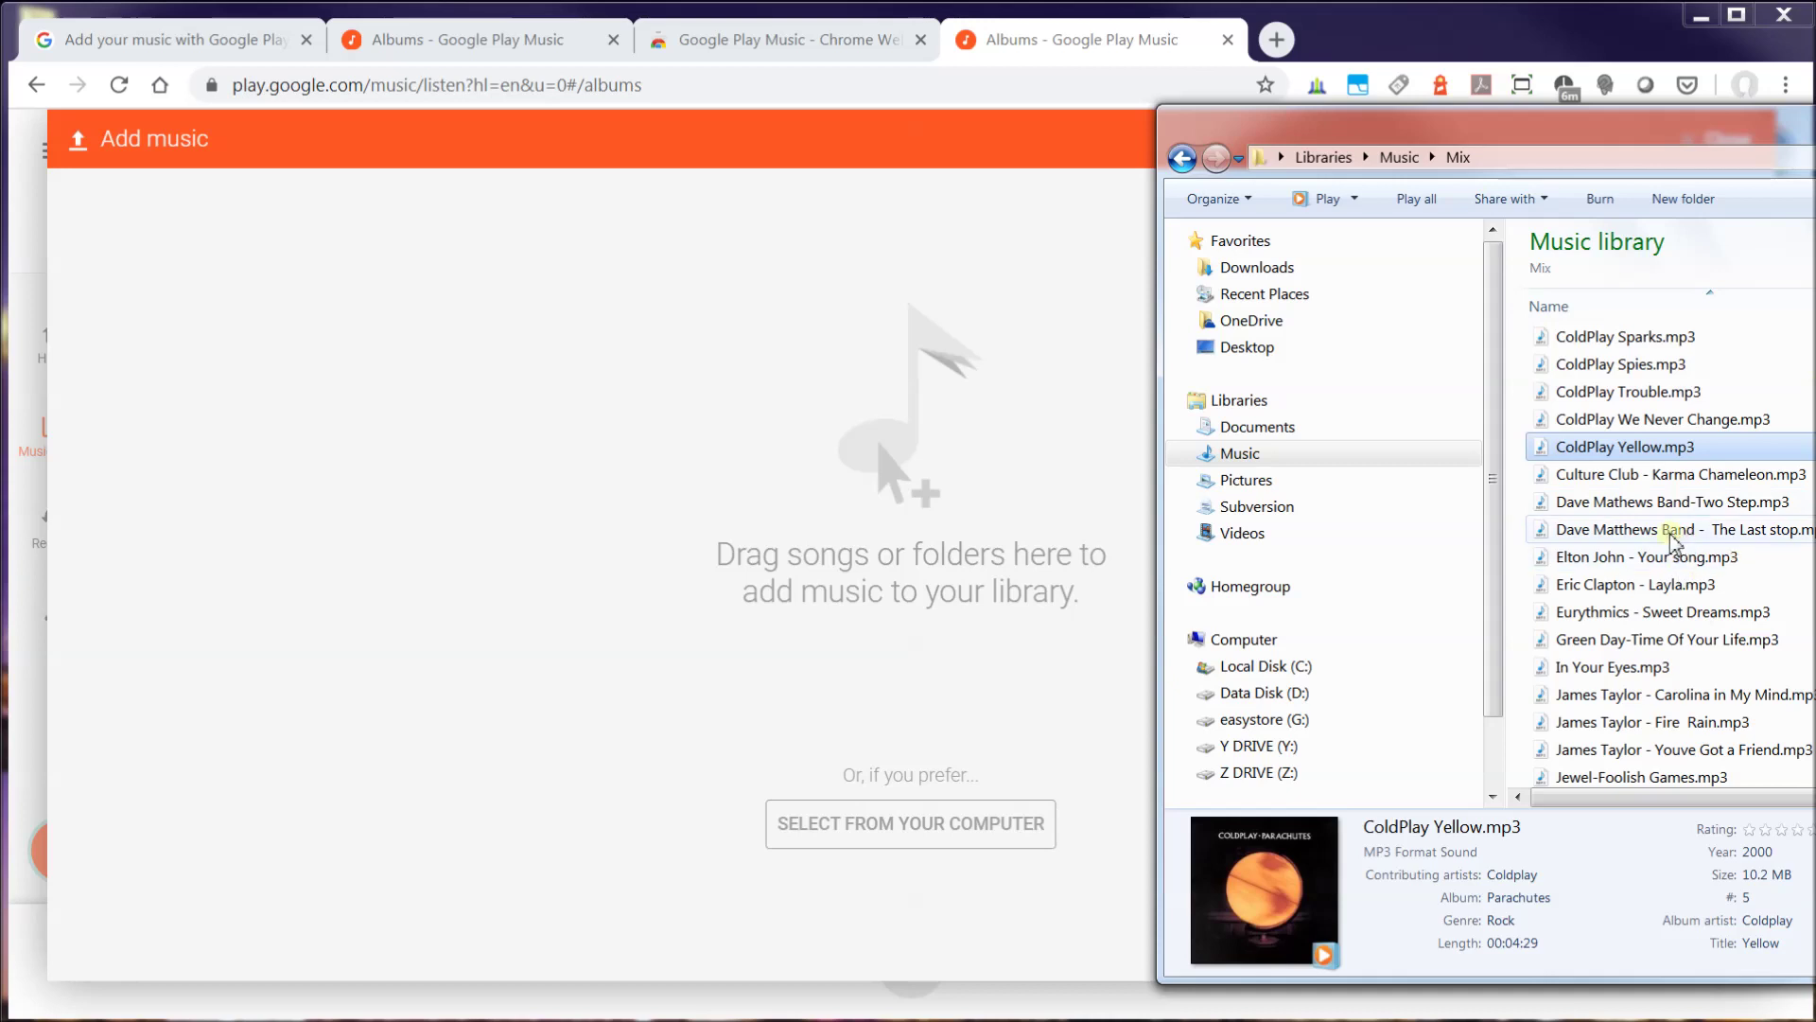
pyautogui.moveTo(1608, 640); pyautogui.dragTo(867, 437)
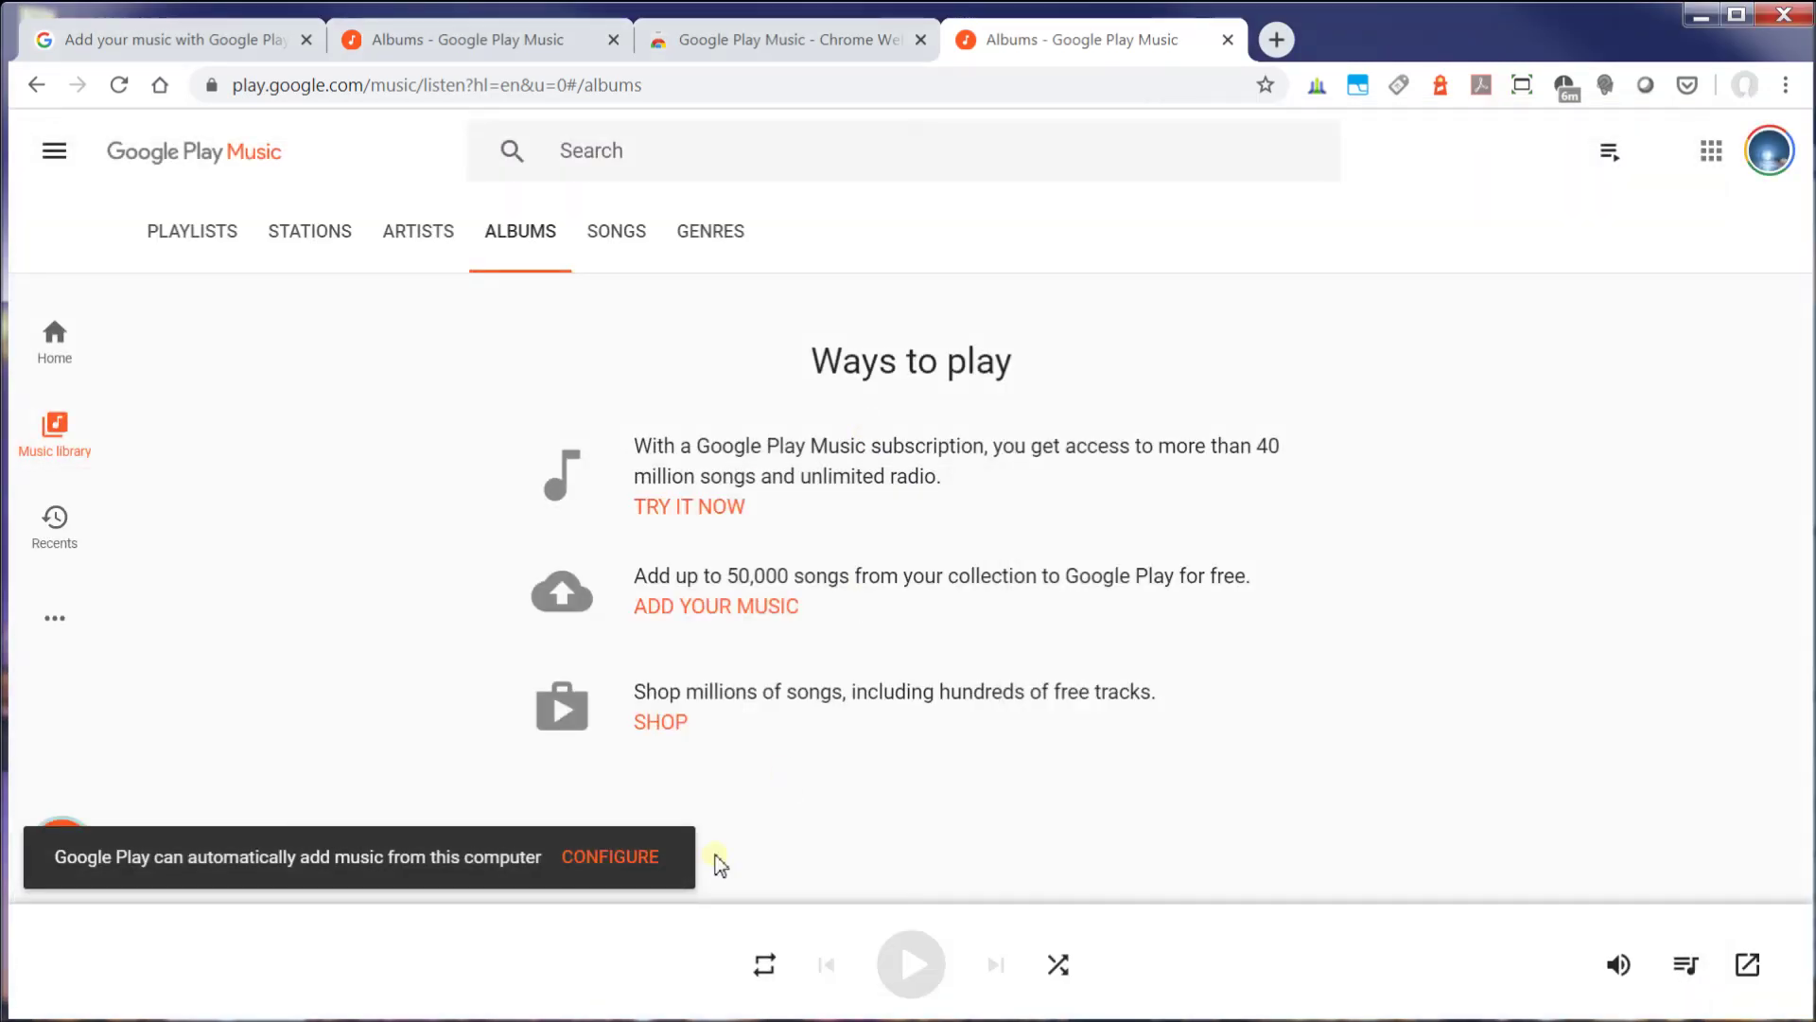
pyautogui.click(624, 857)
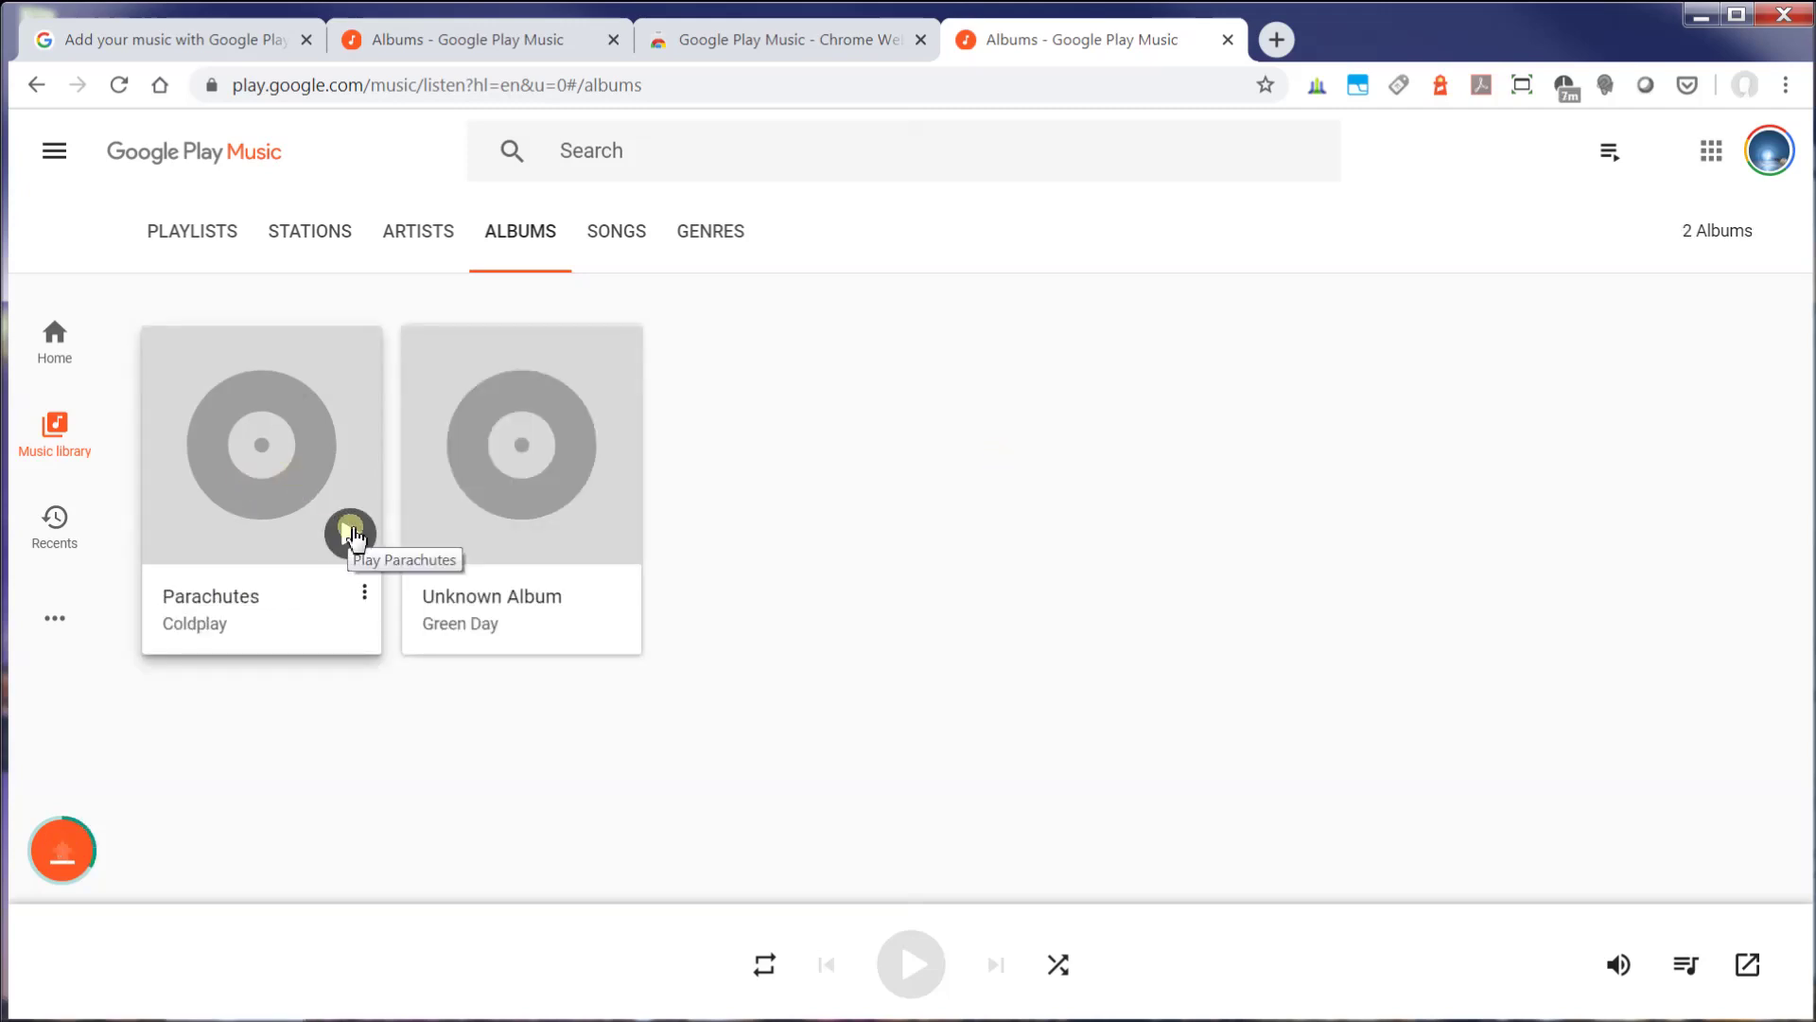
pyautogui.click(350, 534)
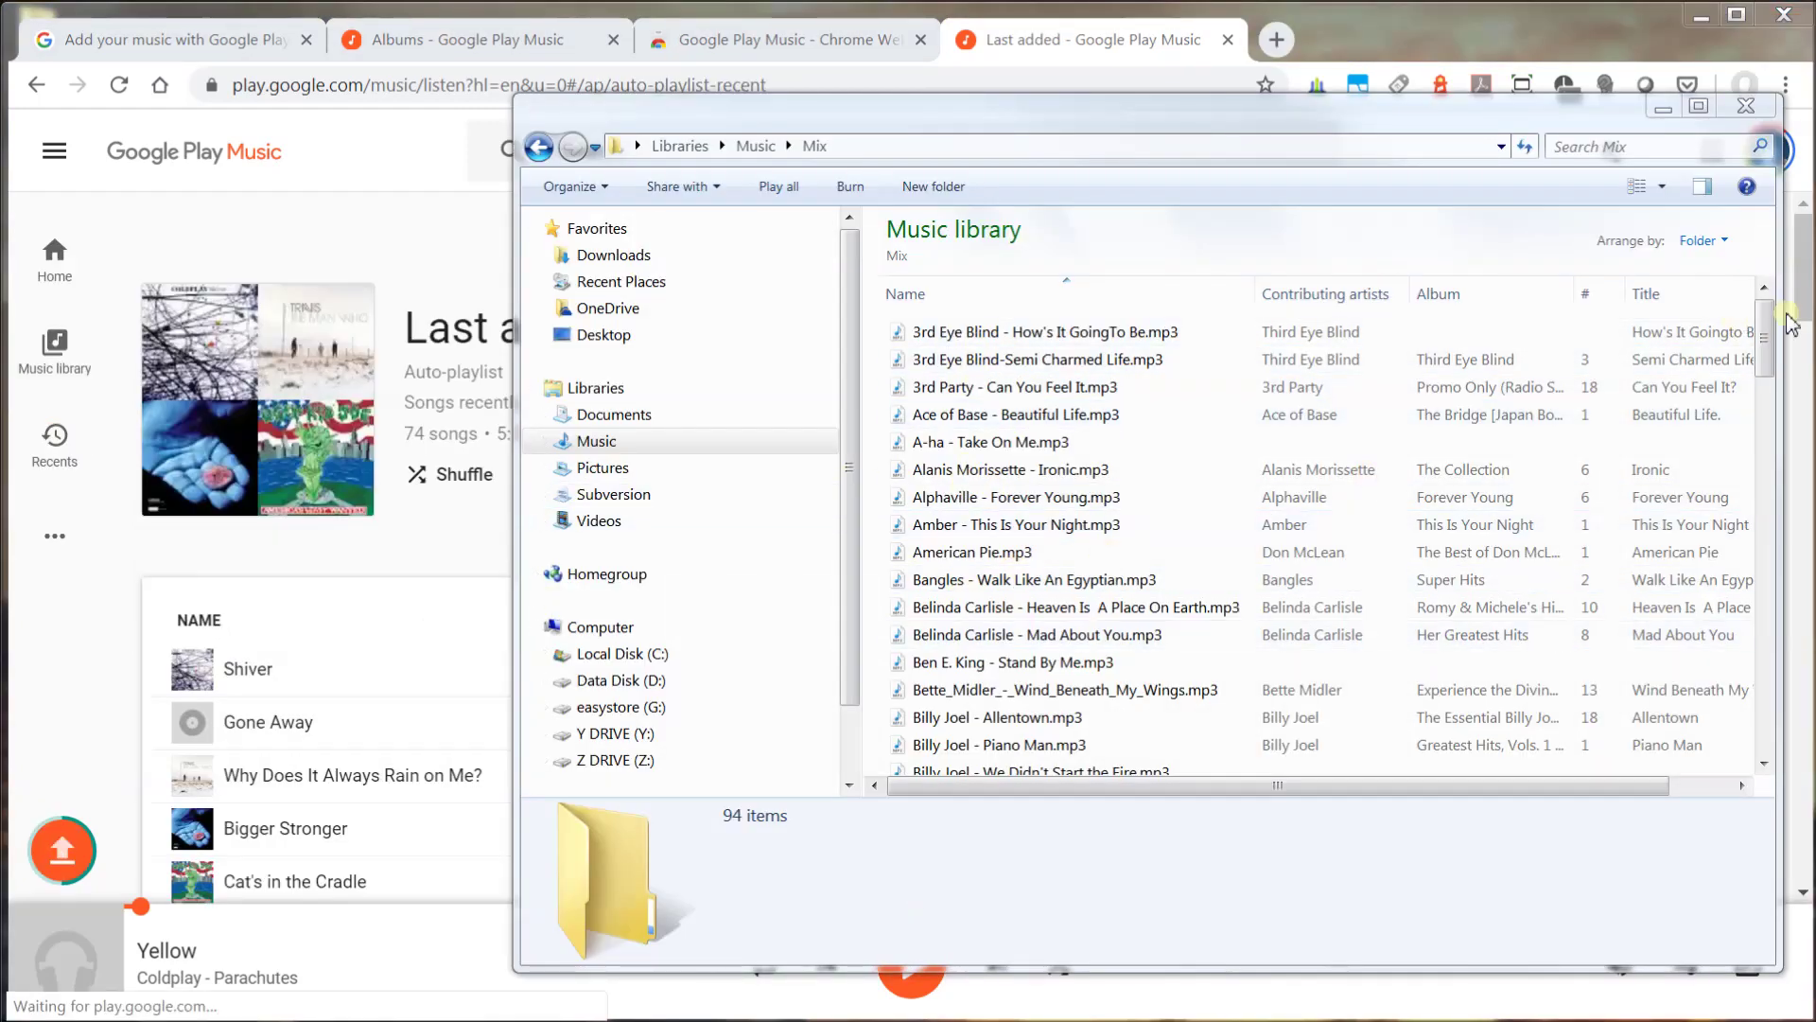
# Return to the Last added playlist and check upload progress, now at 80 songs
pyautogui.moveTo(1766, 326); pyautogui.dragTo(1741, 669)
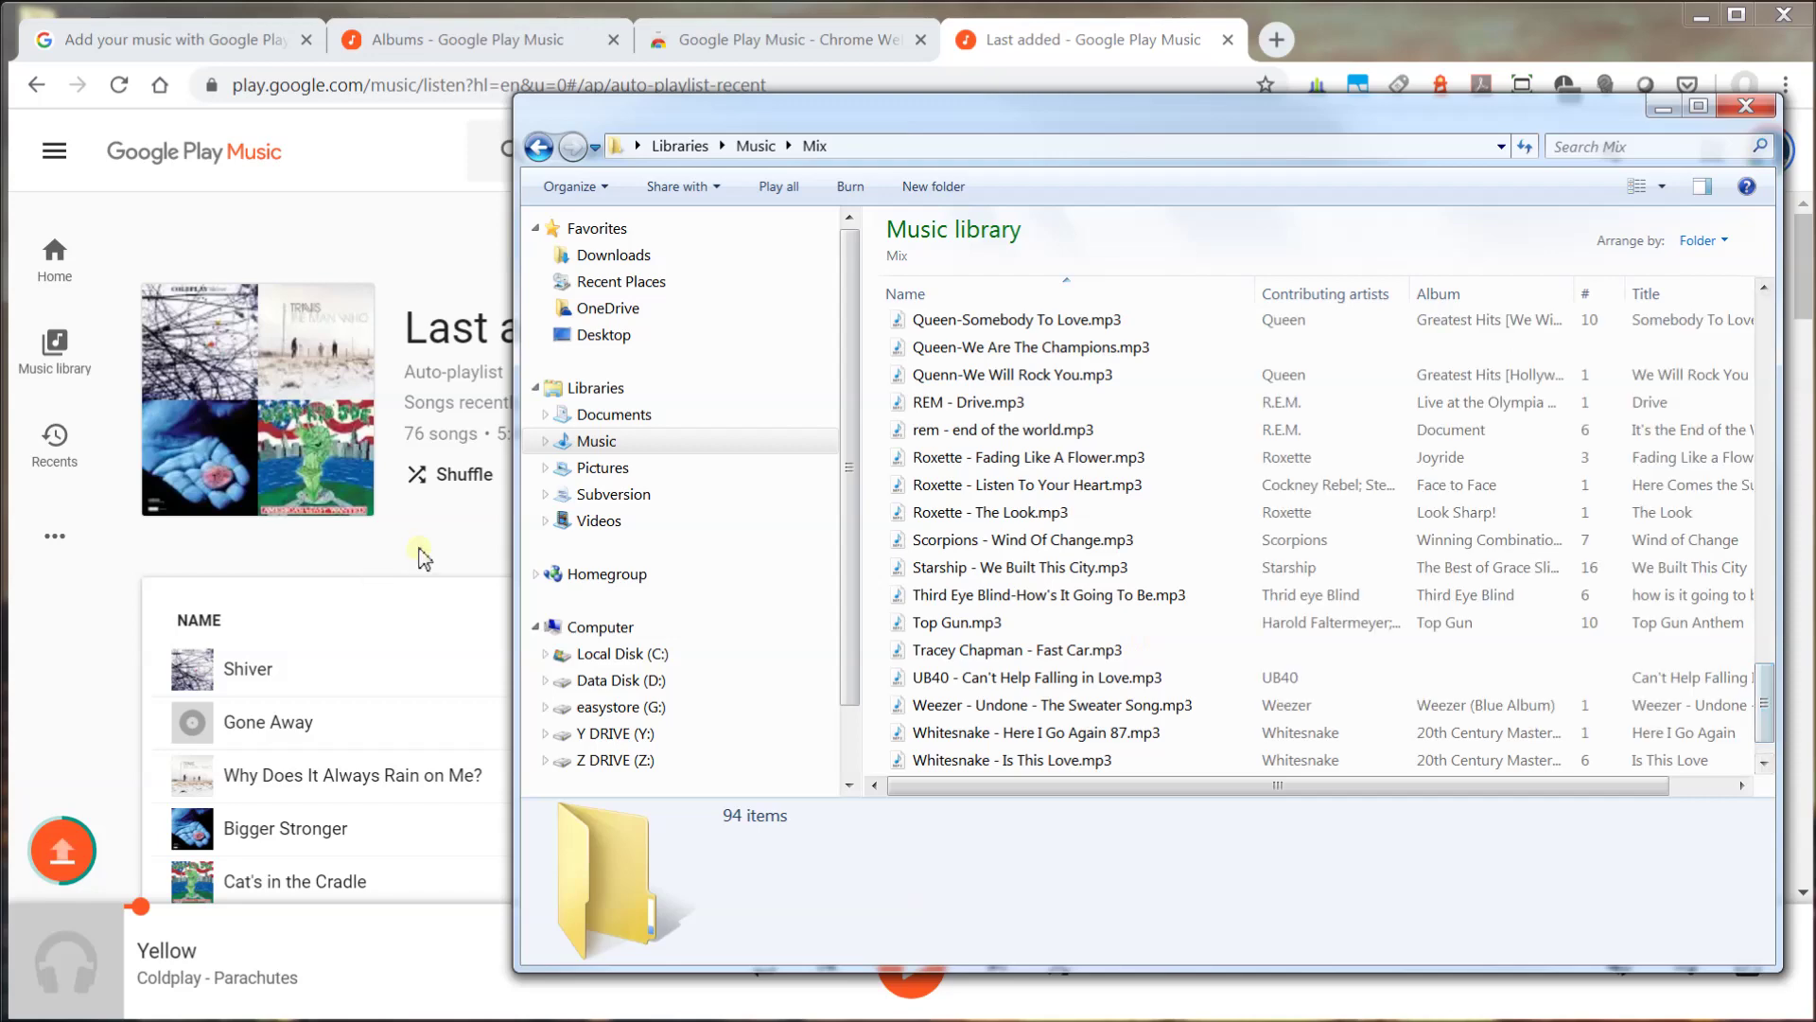
pyautogui.click(423, 547)
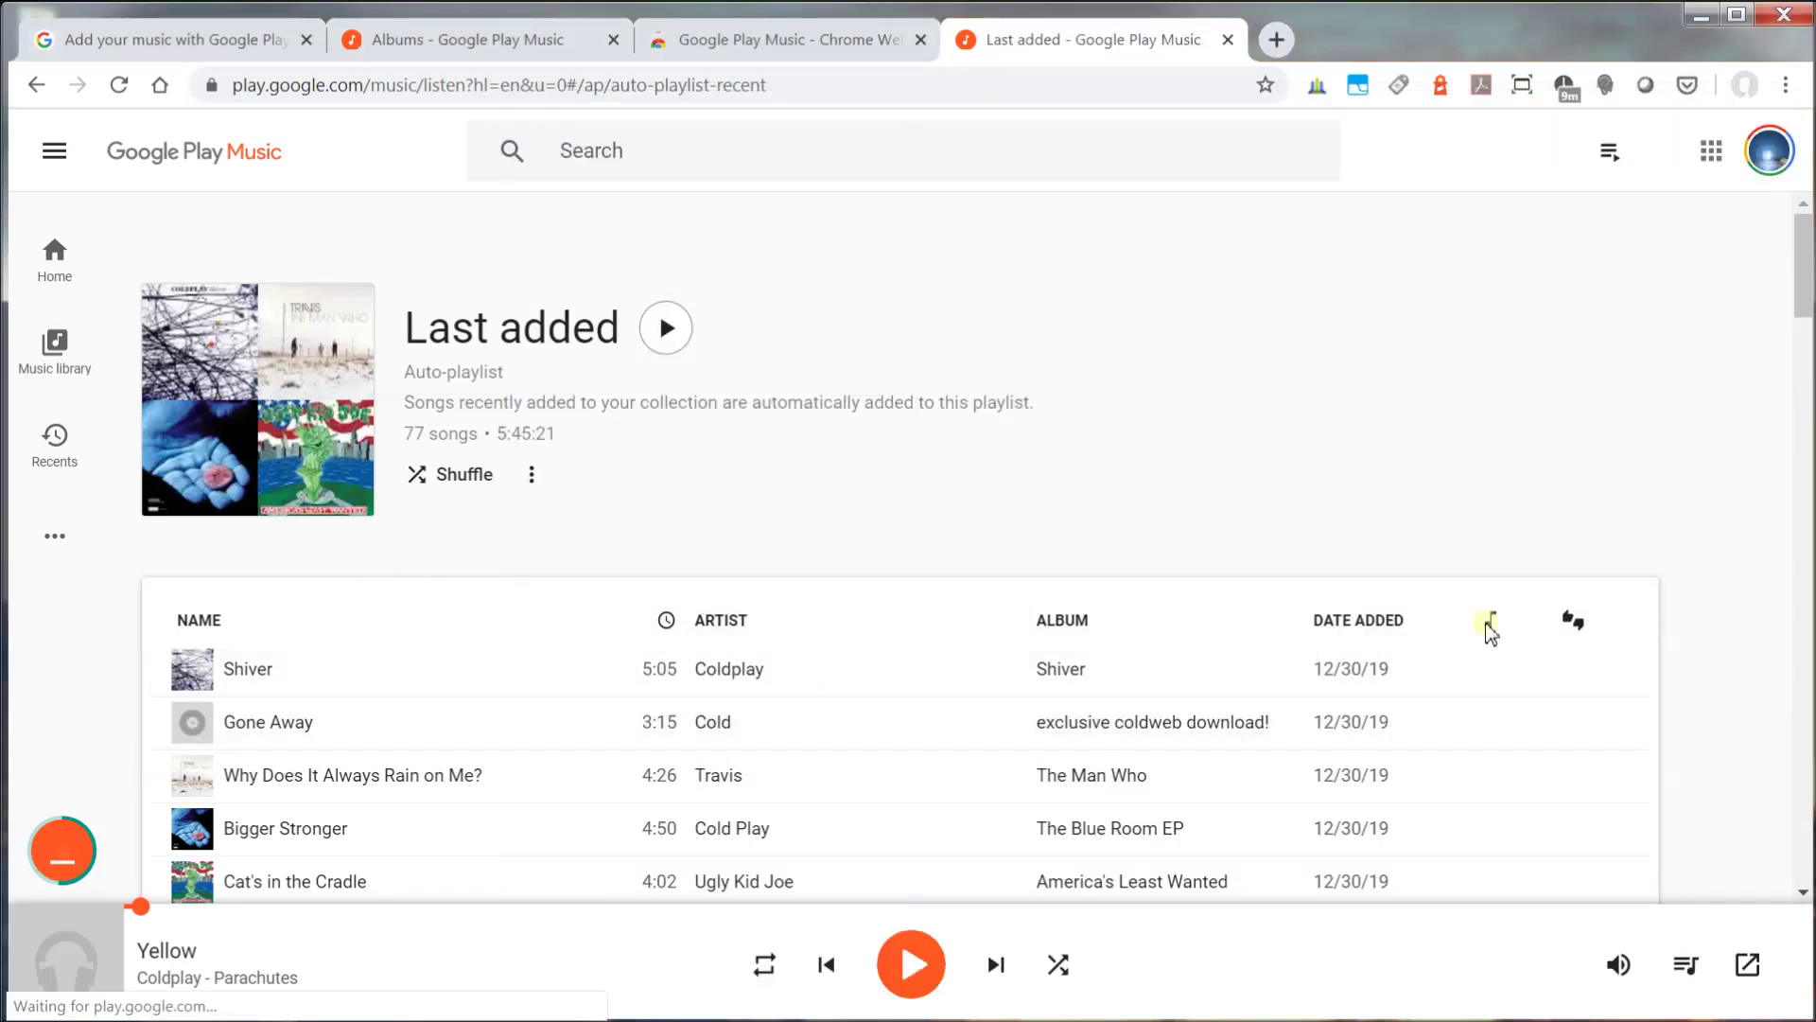
pyautogui.moveTo(1799, 261); pyautogui.dragTo(1741, 236)
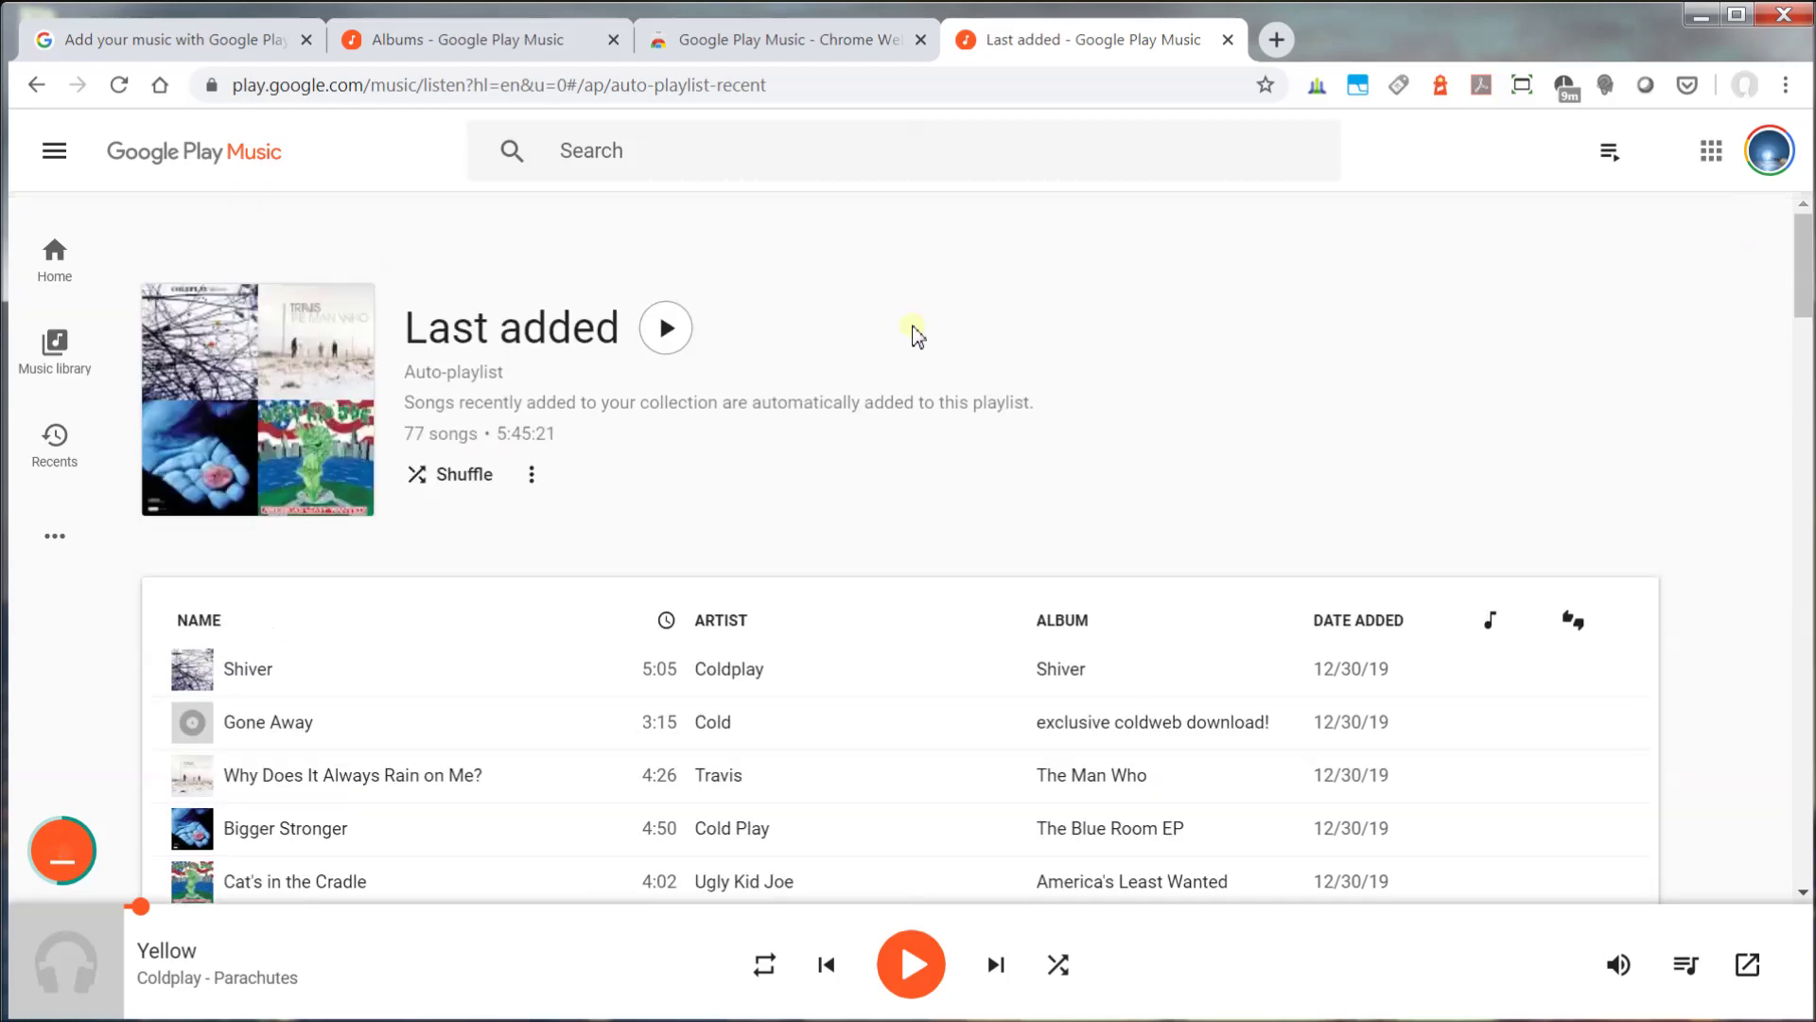
pyautogui.click(58, 862)
pyautogui.moveTo(55, 855)
# View the 54 albums, go back to Last added at 90 songs, then switch to the Mix folder
pyautogui.click(57, 346)
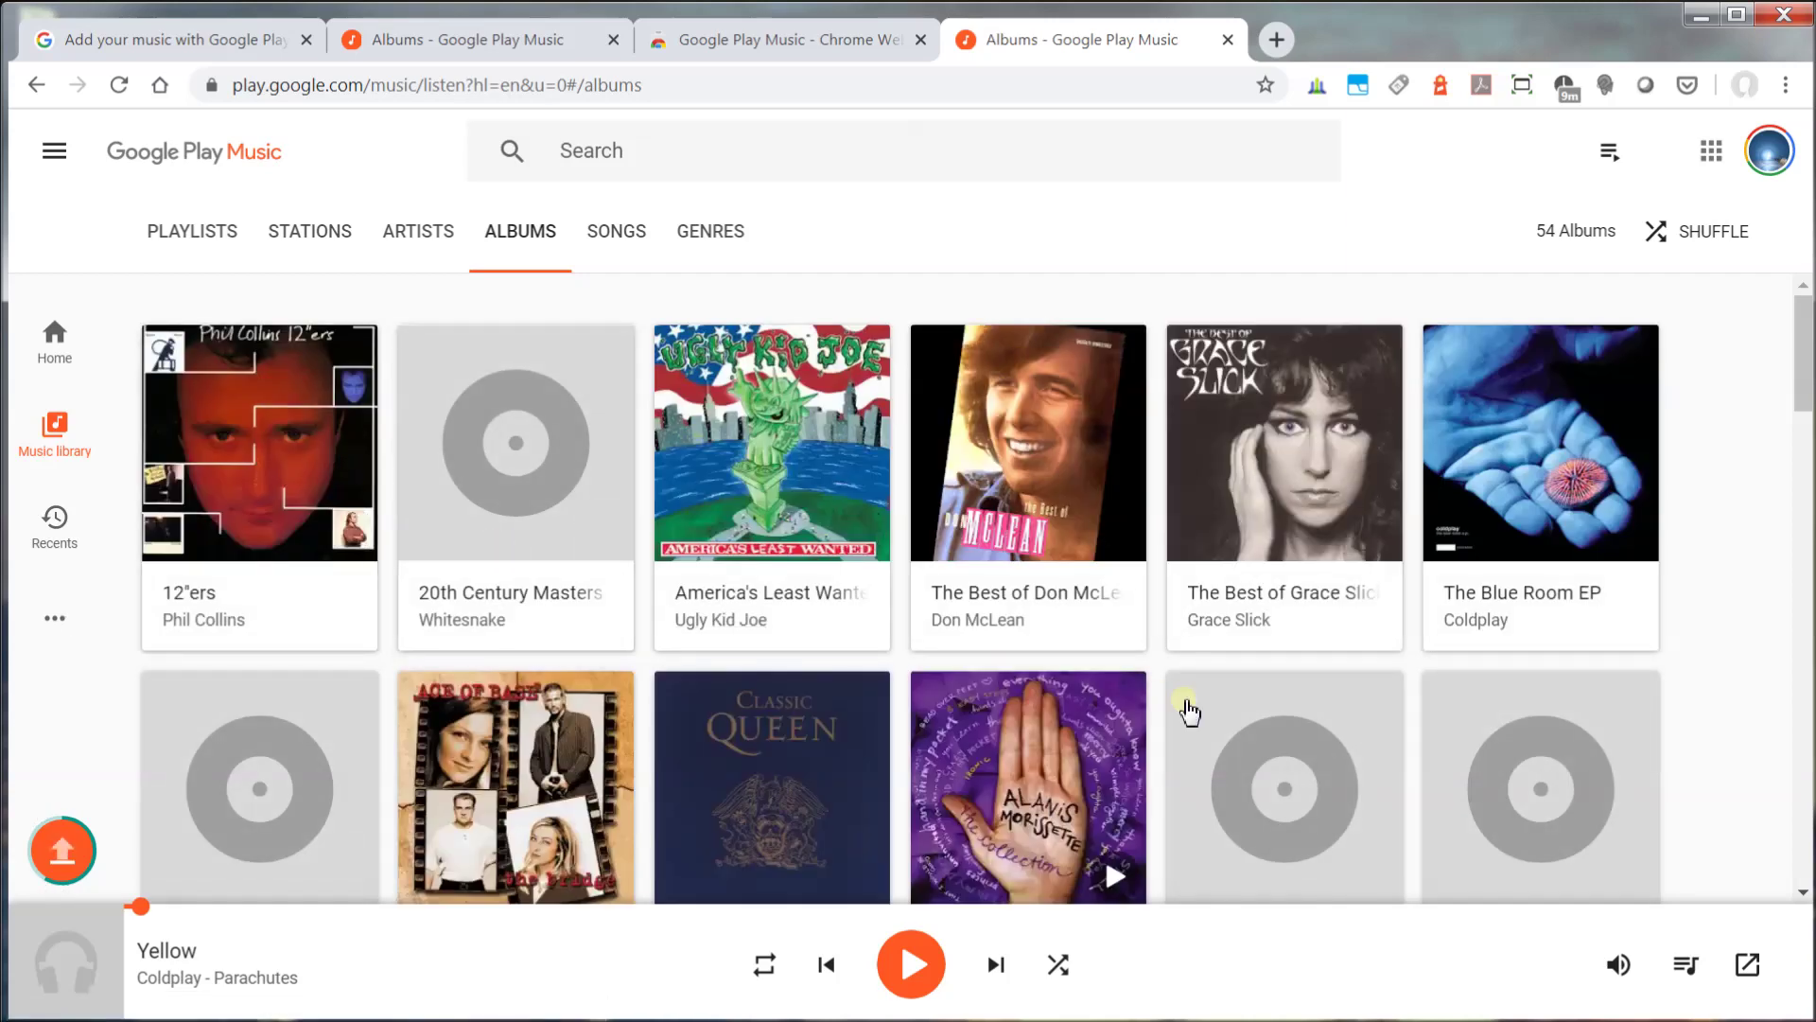
pyautogui.hotkey('alt', 'Left')
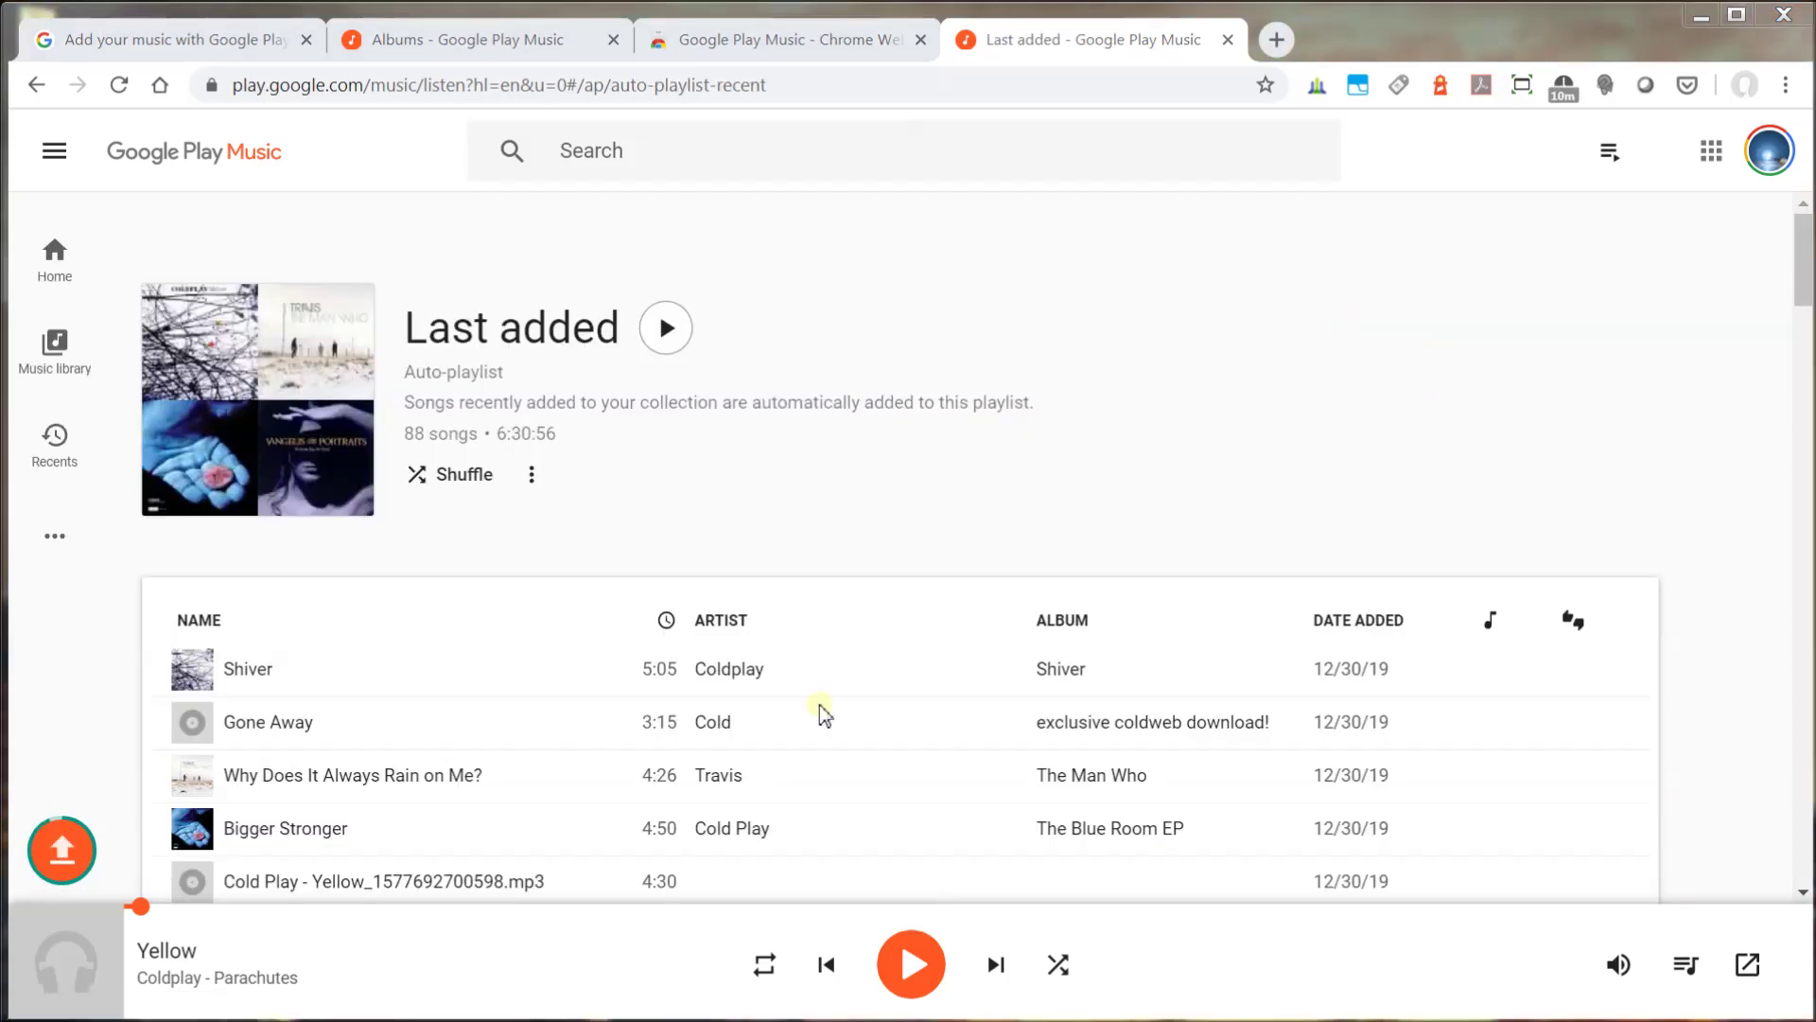
pyautogui.hotkey('alt', 'Tab')
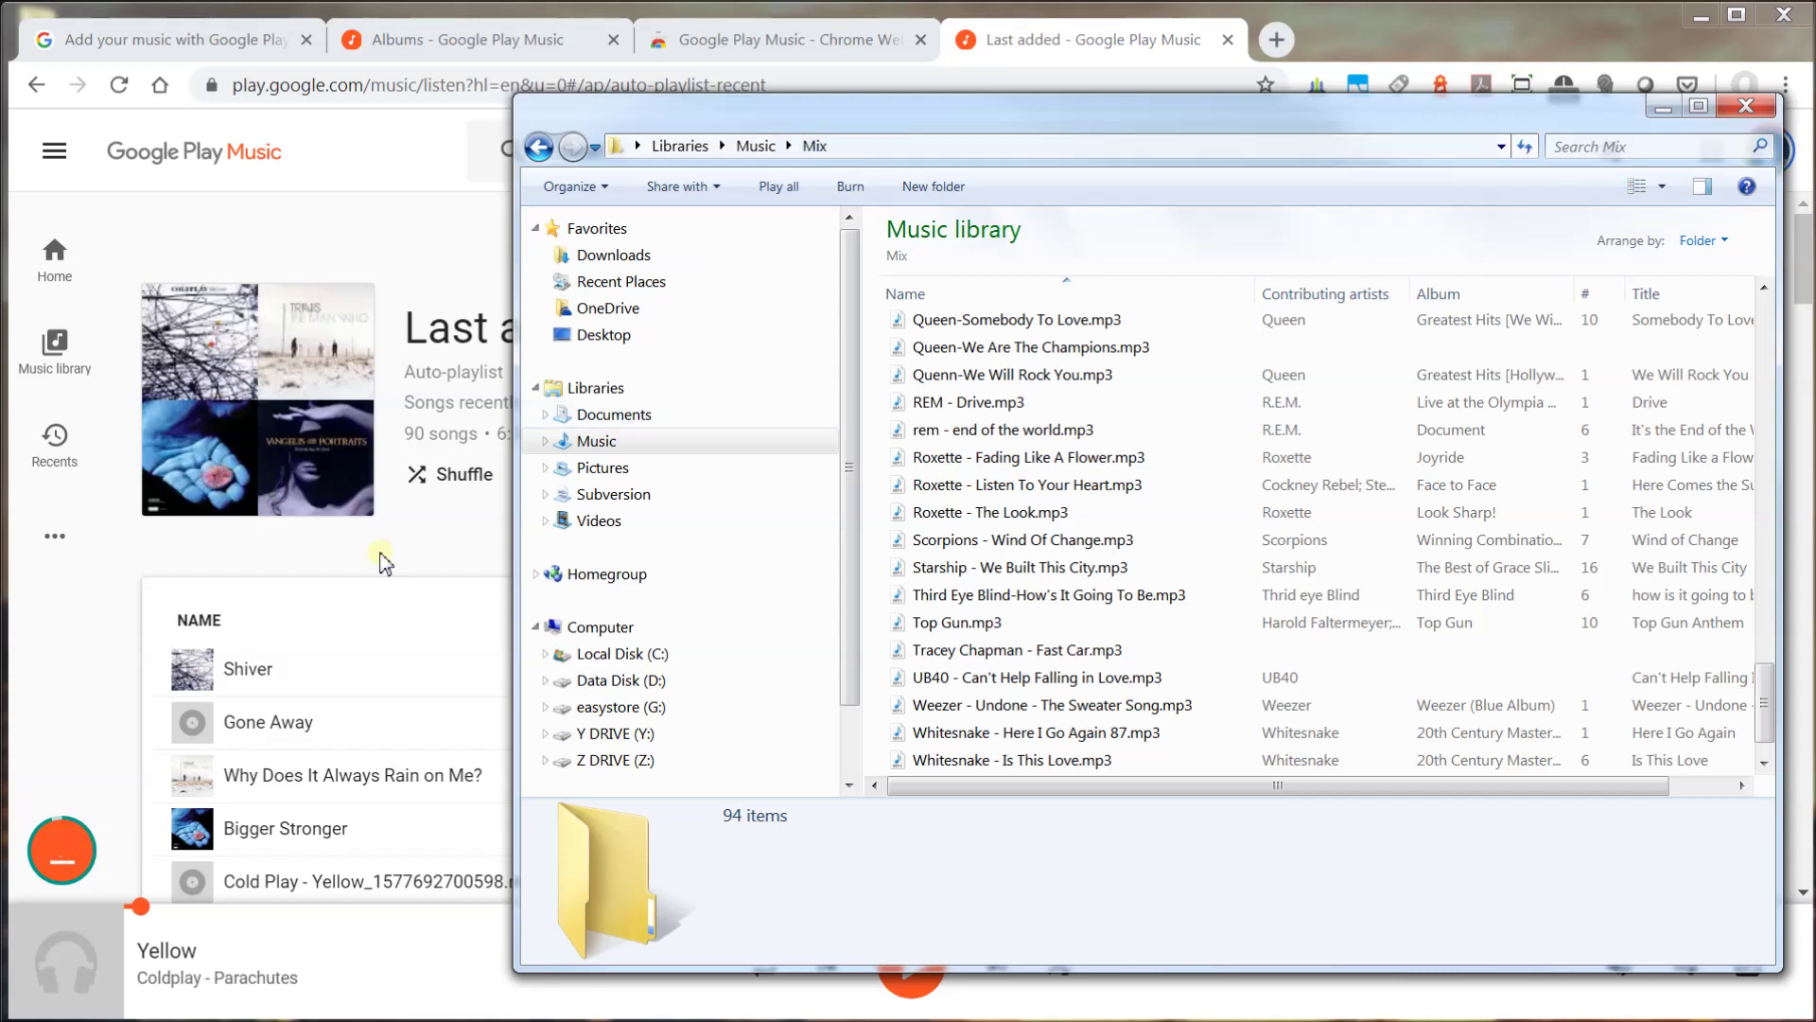
# Bring the Last added playlist forward, showing 90 songs totalling 6:39:41
pyautogui.click(326, 557)
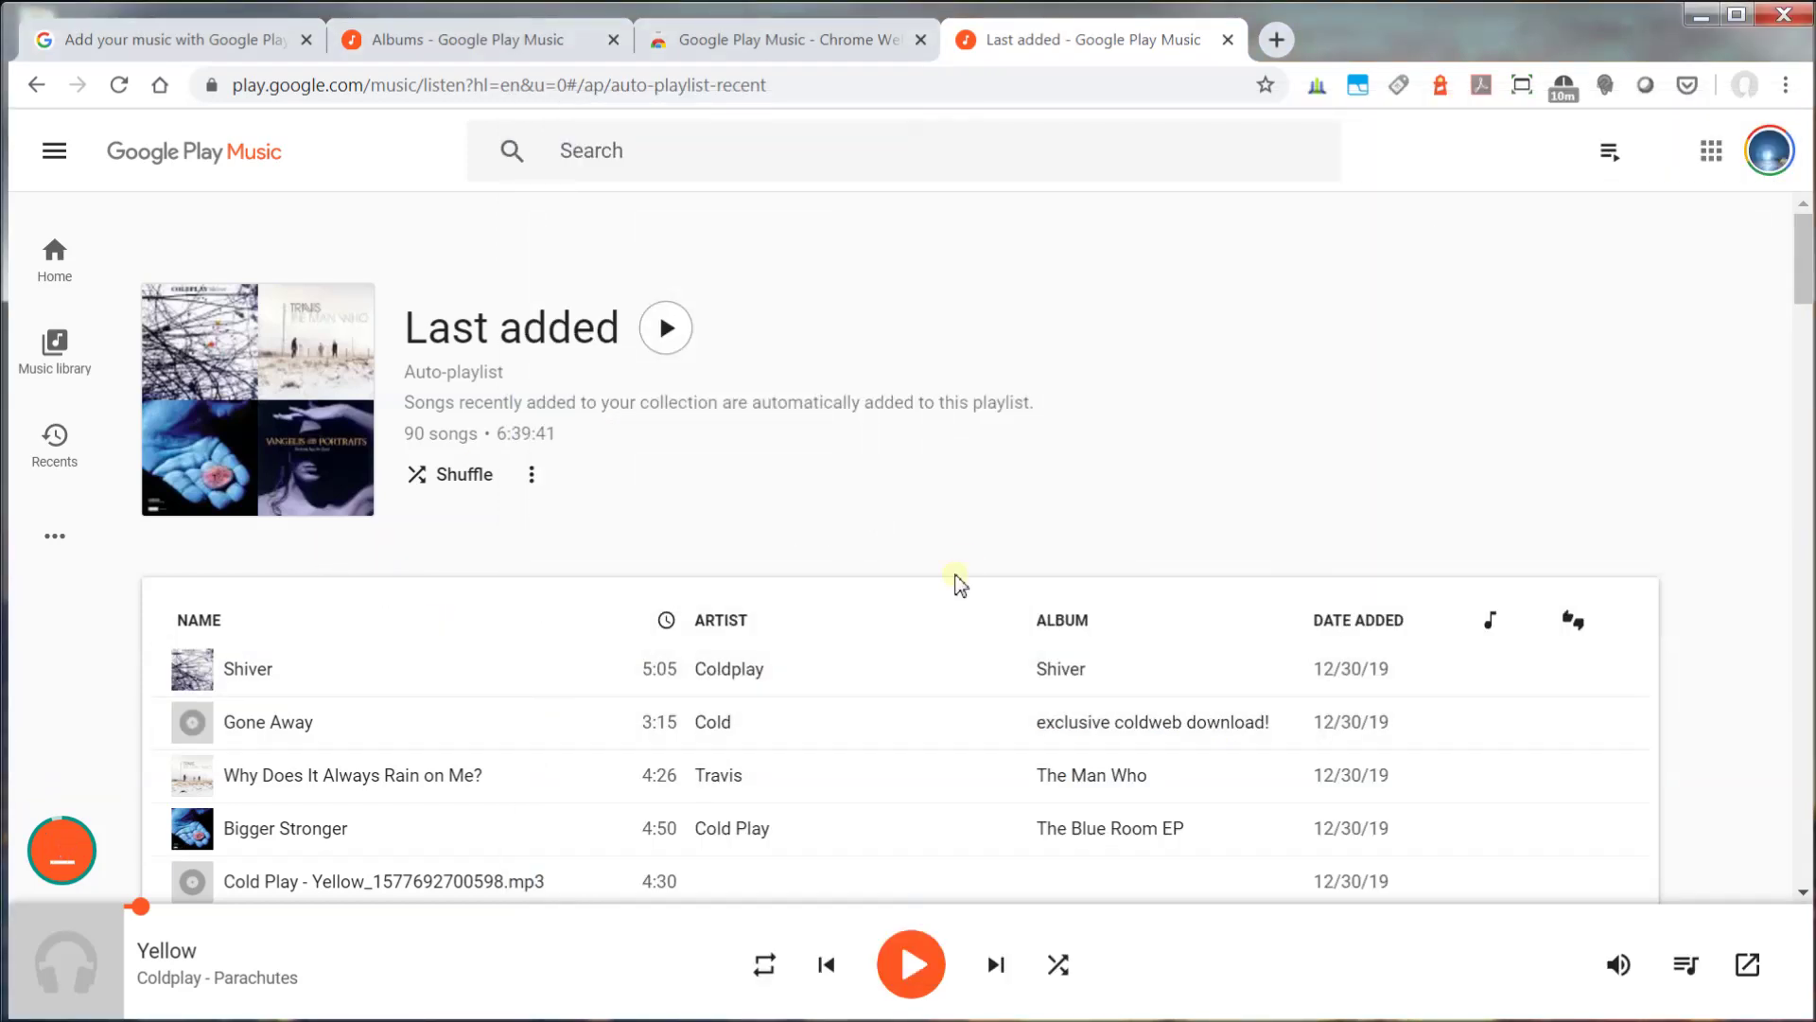